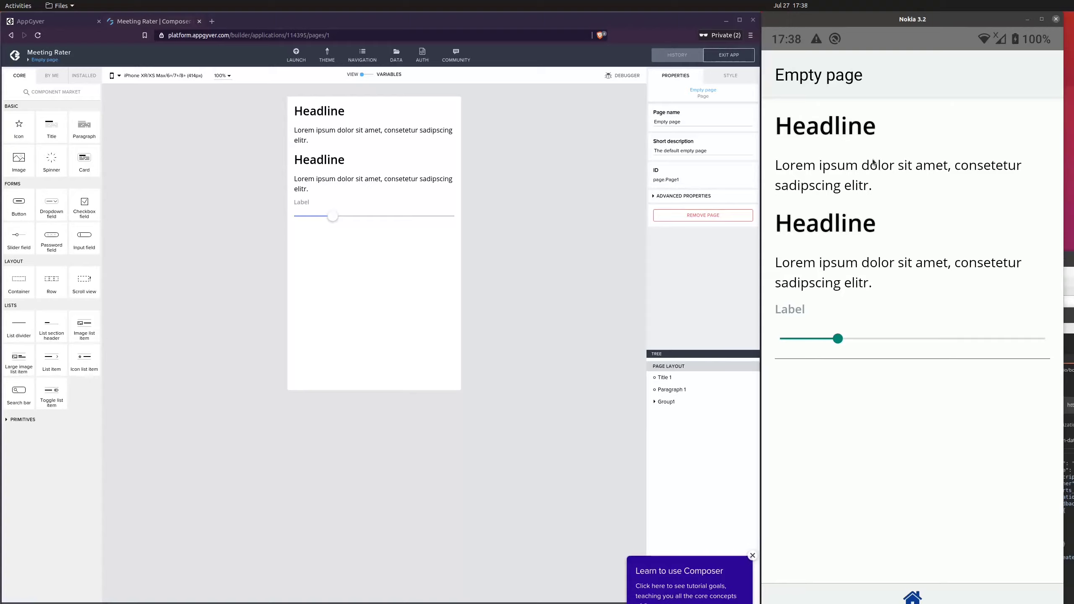
Try the slider in the live device preview
left_click(850, 135)
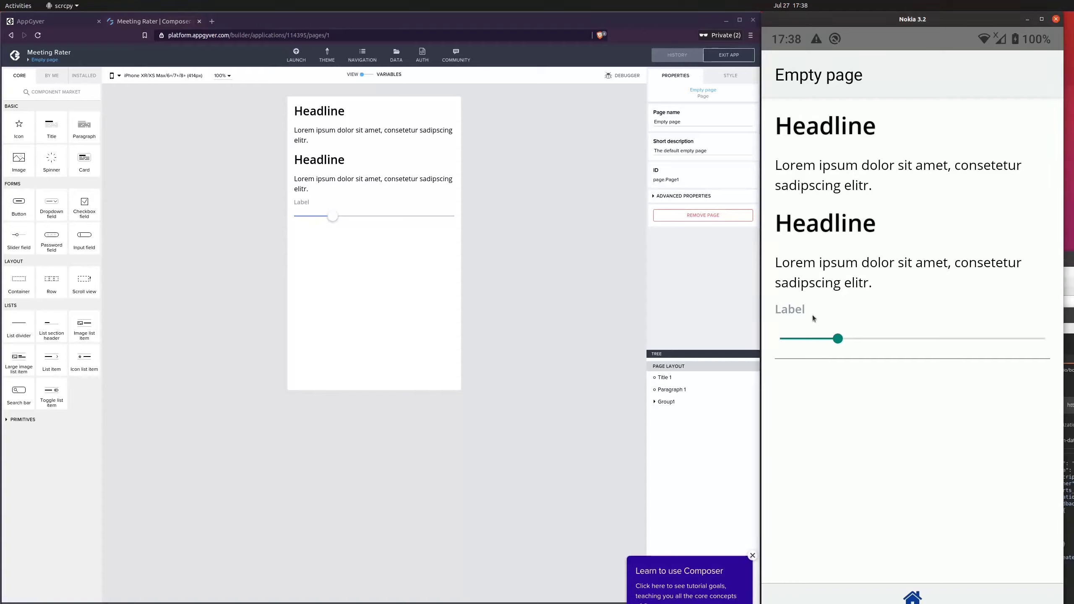
mouse_move(847, 340)
left_mouse_down()
mouse_move(975, 339)
mouse_move(830, 332)
mouse_move(863, 327)
left_mouse_up()
Rename the headline title component's display name to App Name
left_click(343, 109)
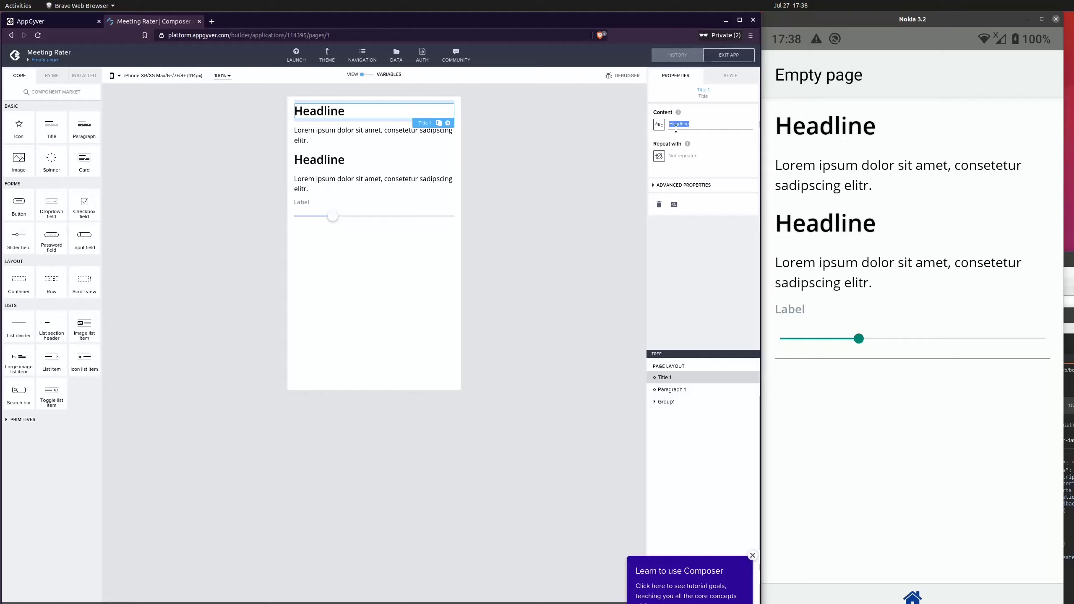
left_click(484, 164)
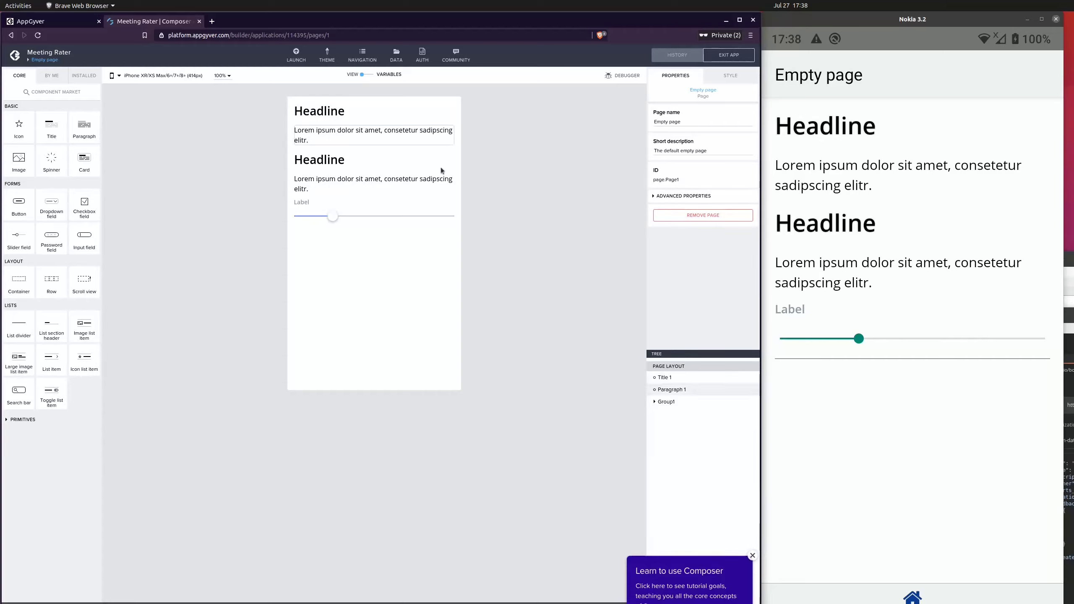
left_click(684, 381)
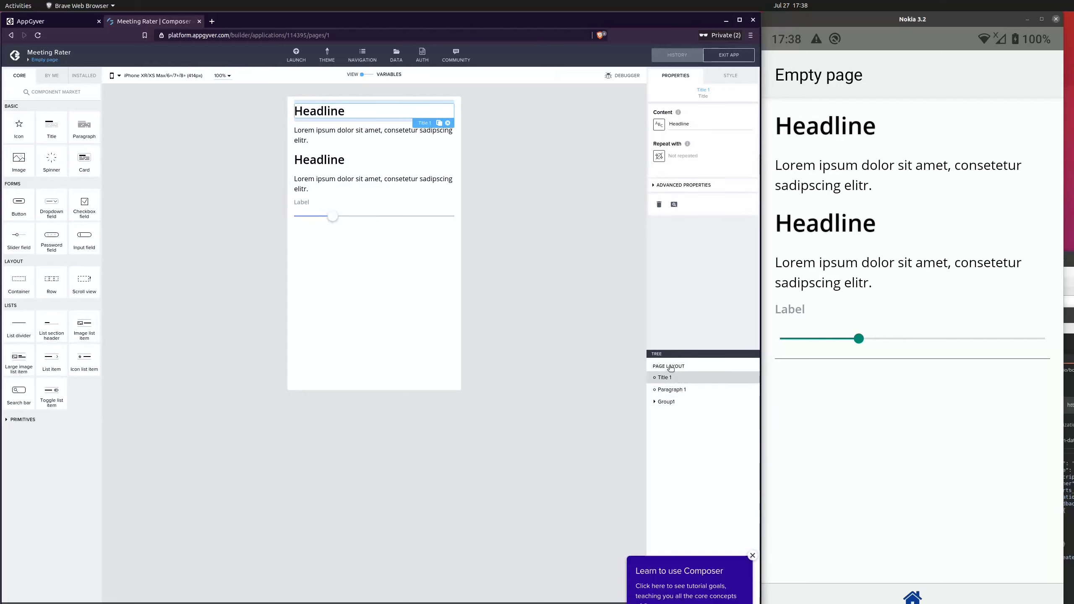
left_click(678, 185)
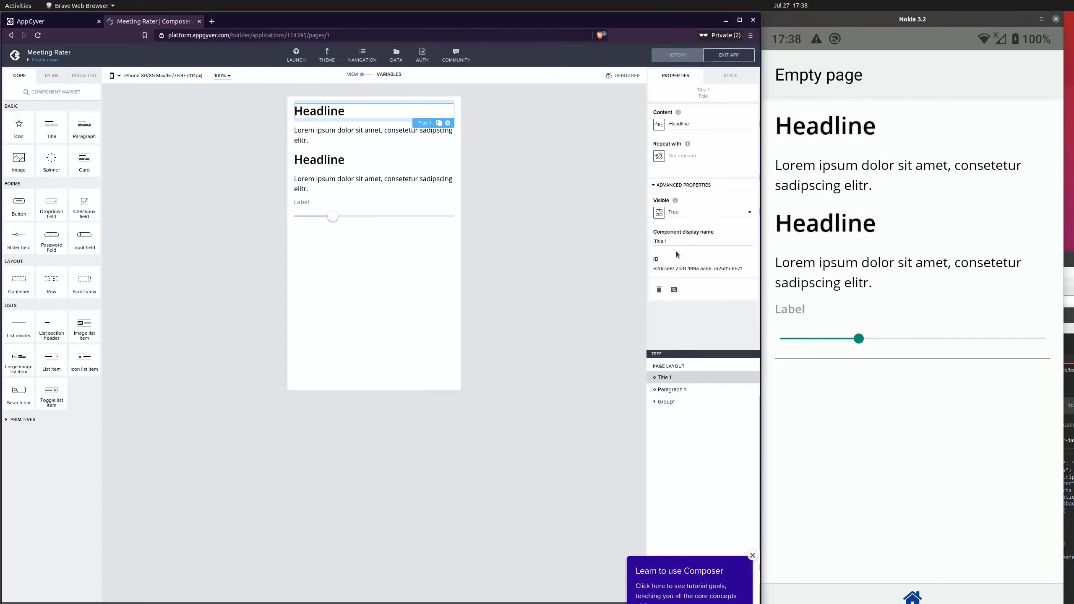
triple_click(685, 243)
type("App N")
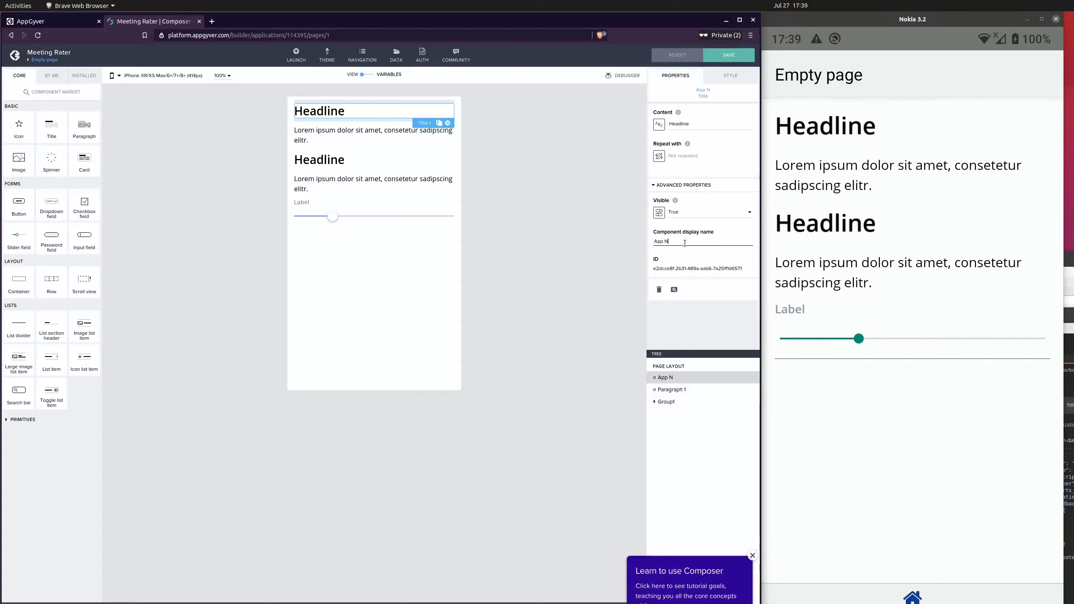
type("ame")
Set the title's content to Meeting Rater
double_click(692, 120)
type("Meetin")
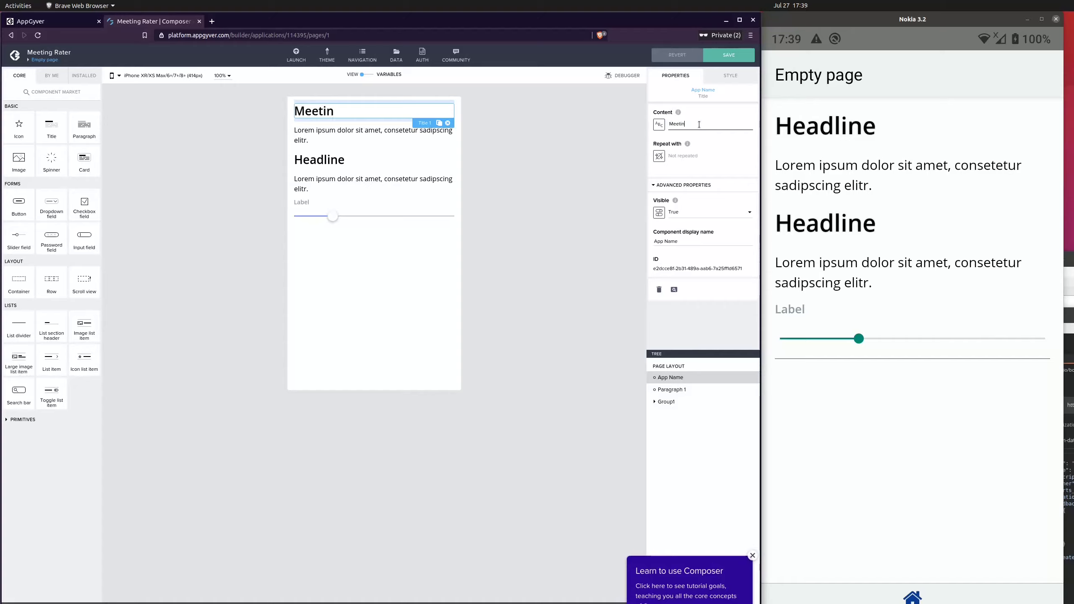
type("g Rater")
left_click(558, 182)
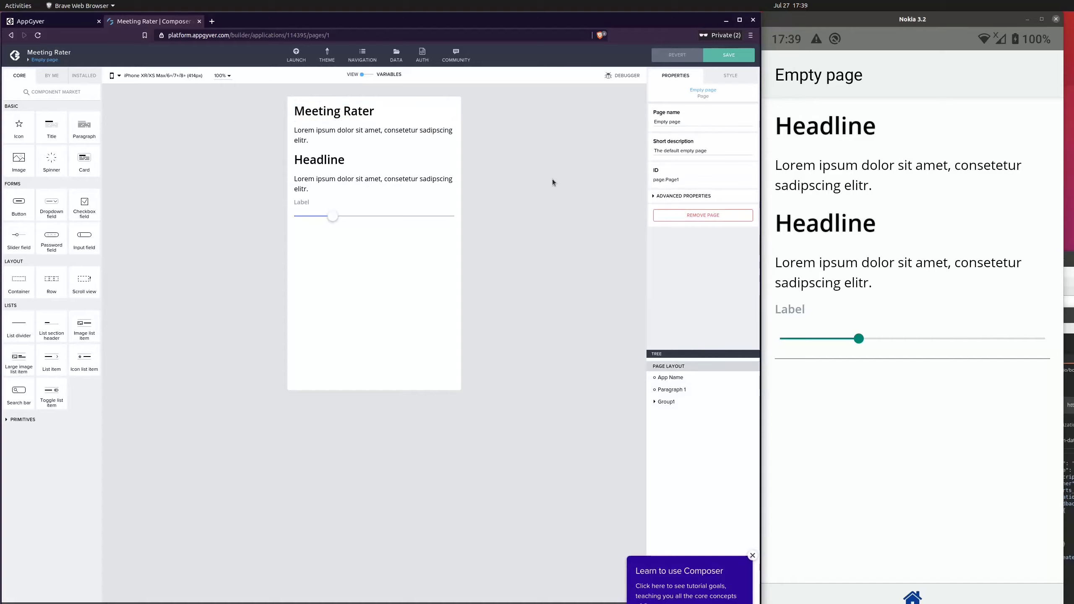
Replace the first paragraph's text with Create and rate your meetings
left_click(329, 140)
left_click(704, 125)
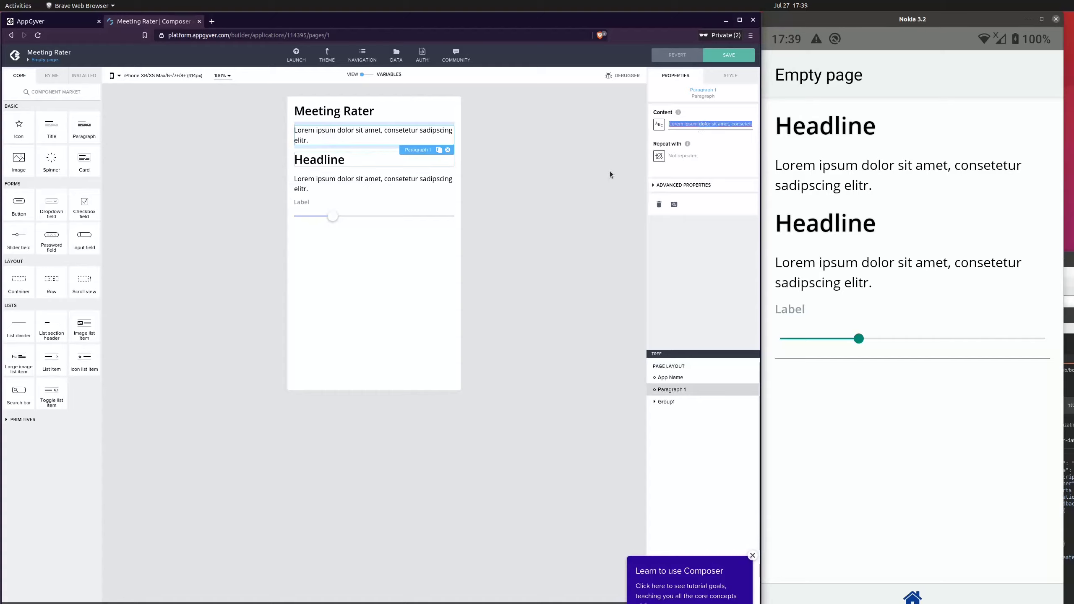
key("BackSpace")
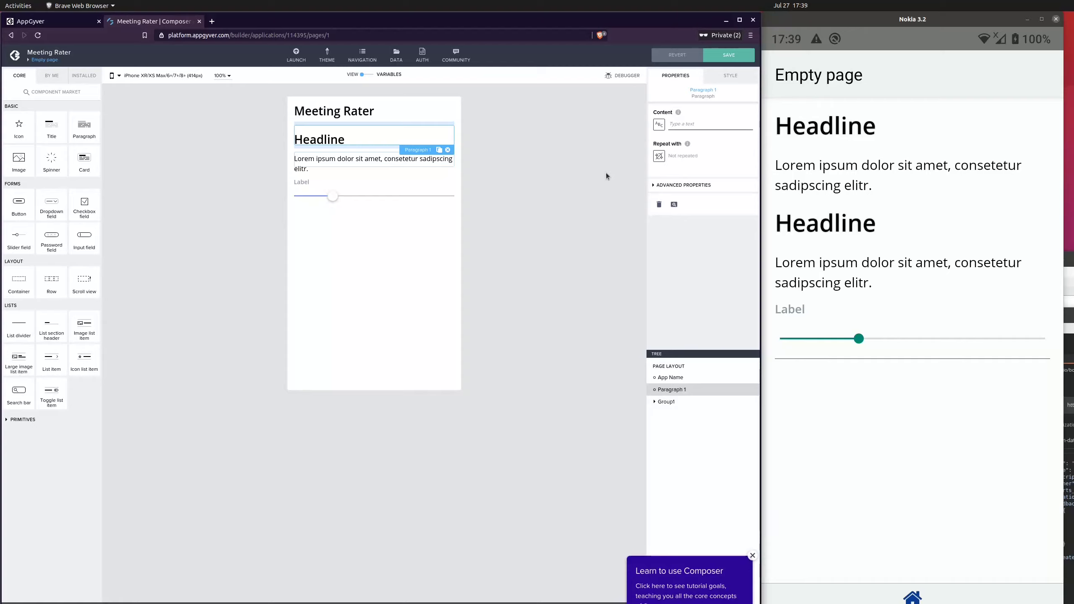
type("C")
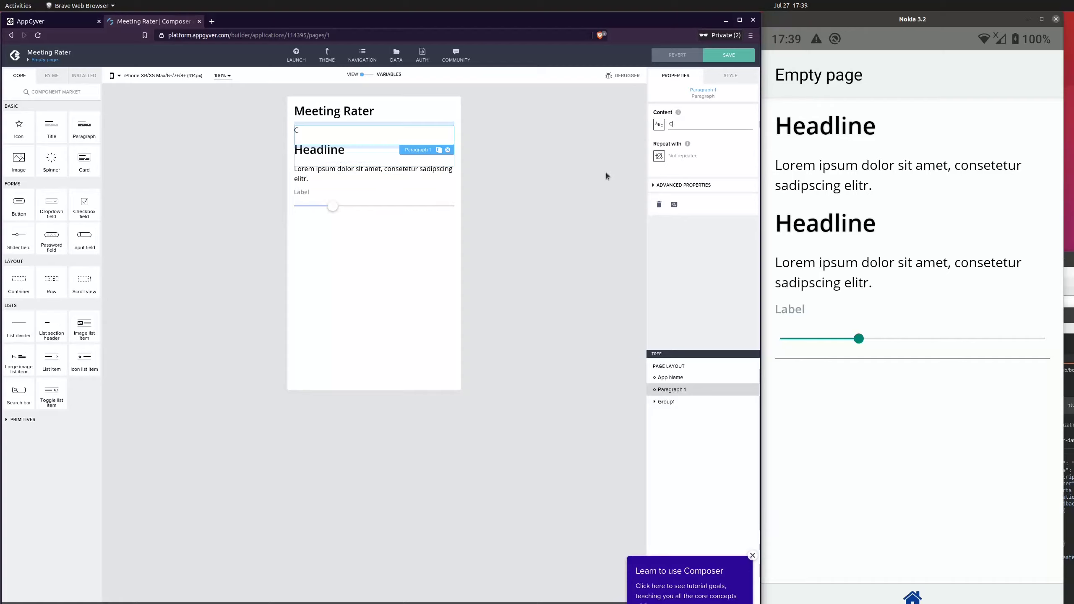
type("reate and rate your meetings")
left_click(473, 186)
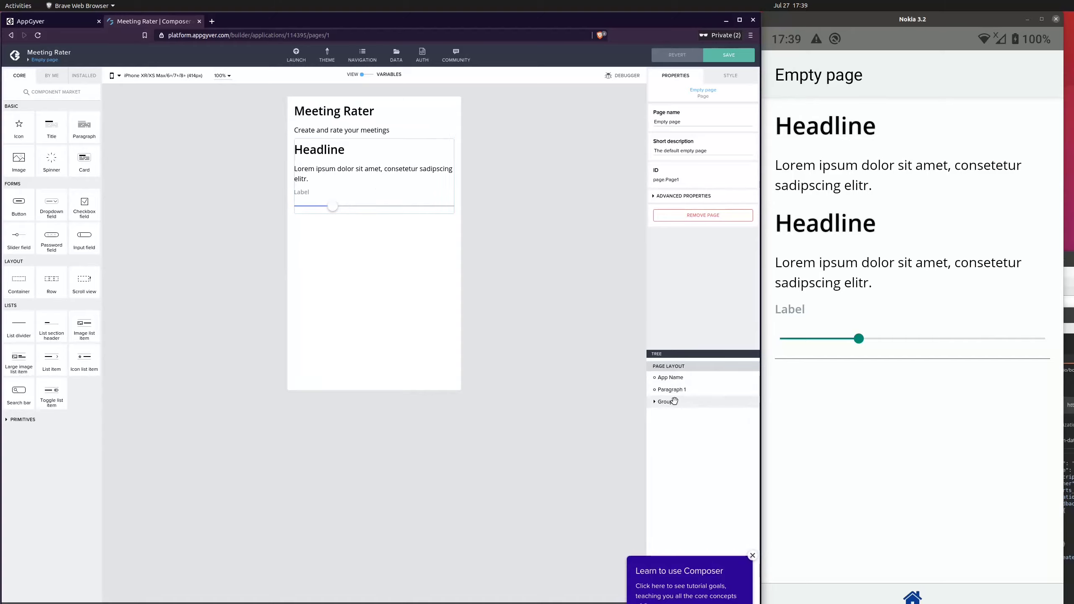
Delete the Group1 container with the second headline, paragraph and slider, and save the app
left_click(702, 406)
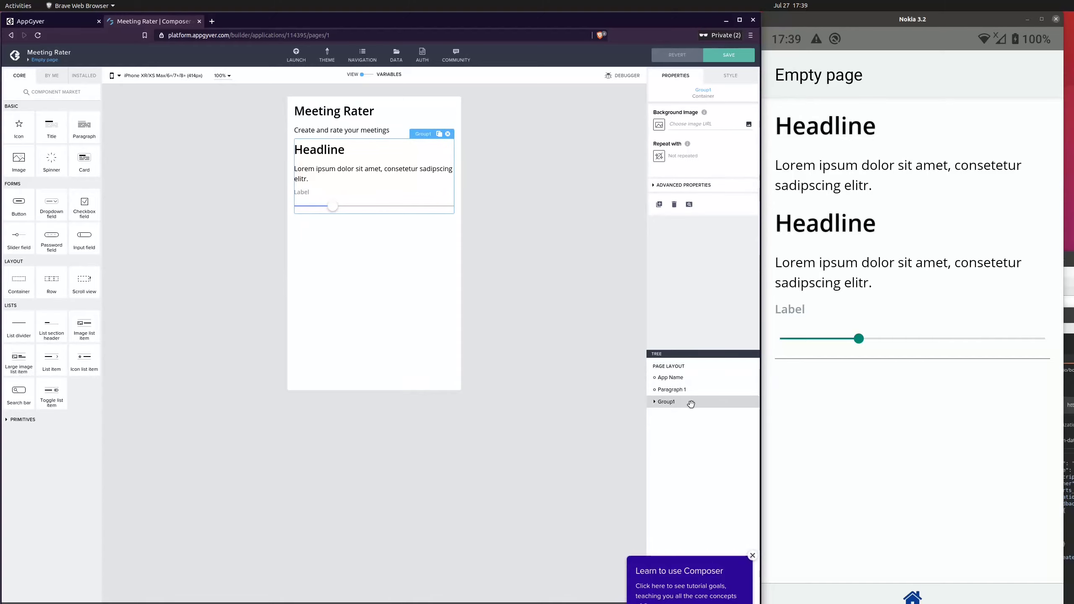
left_click(447, 134)
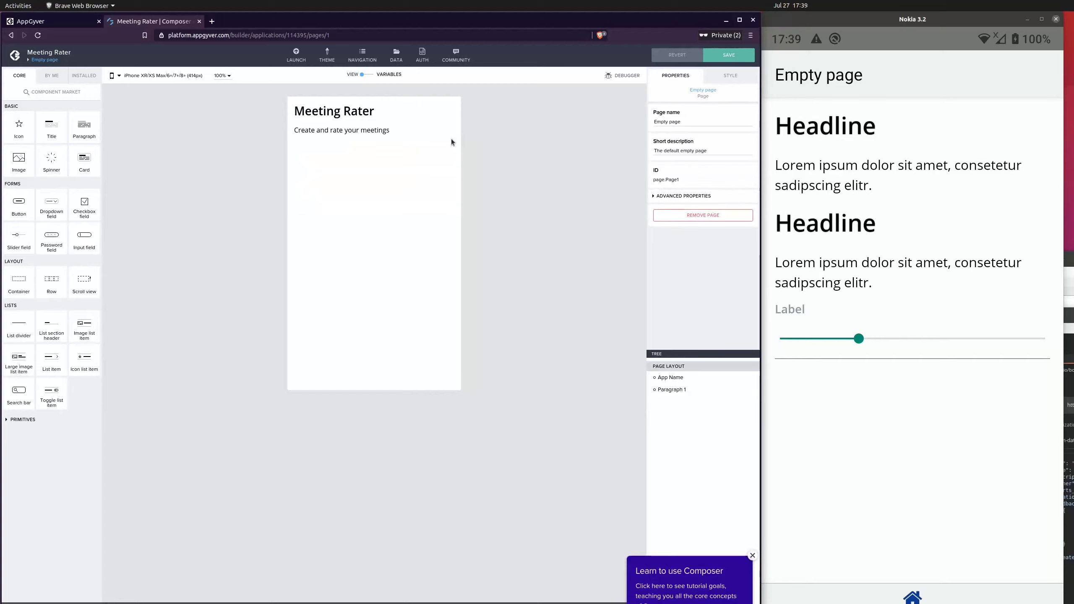
left_click(742, 54)
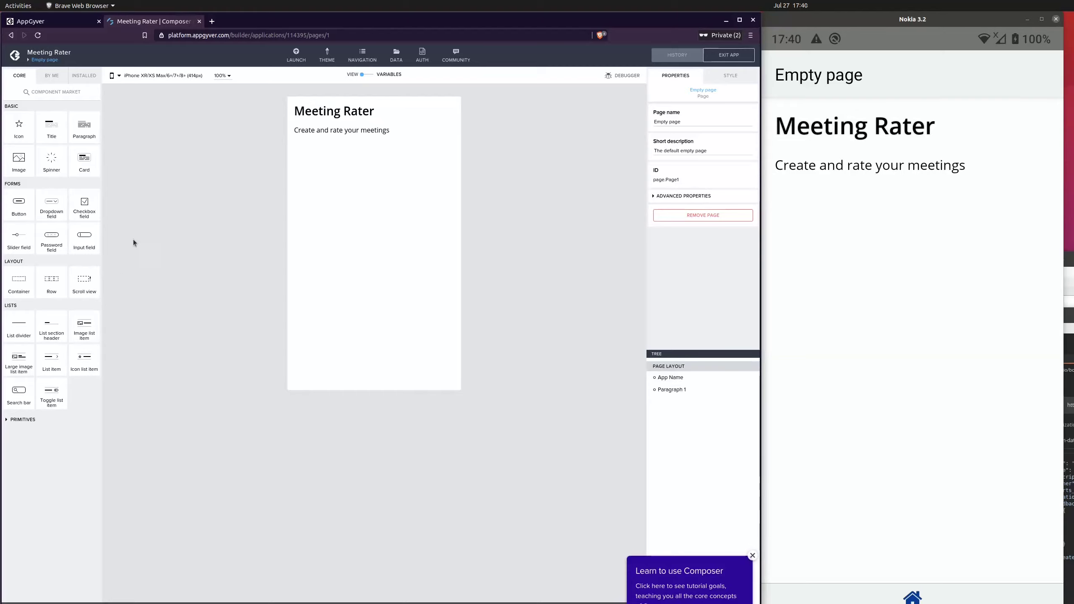
Add a Scroll view below the description paragraph
mouse_move(86, 281)
left_mouse_down()
mouse_move(383, 183)
mouse_move(70, 301)
mouse_move(69, 286)
left_mouse_up()
left_click(747, 551)
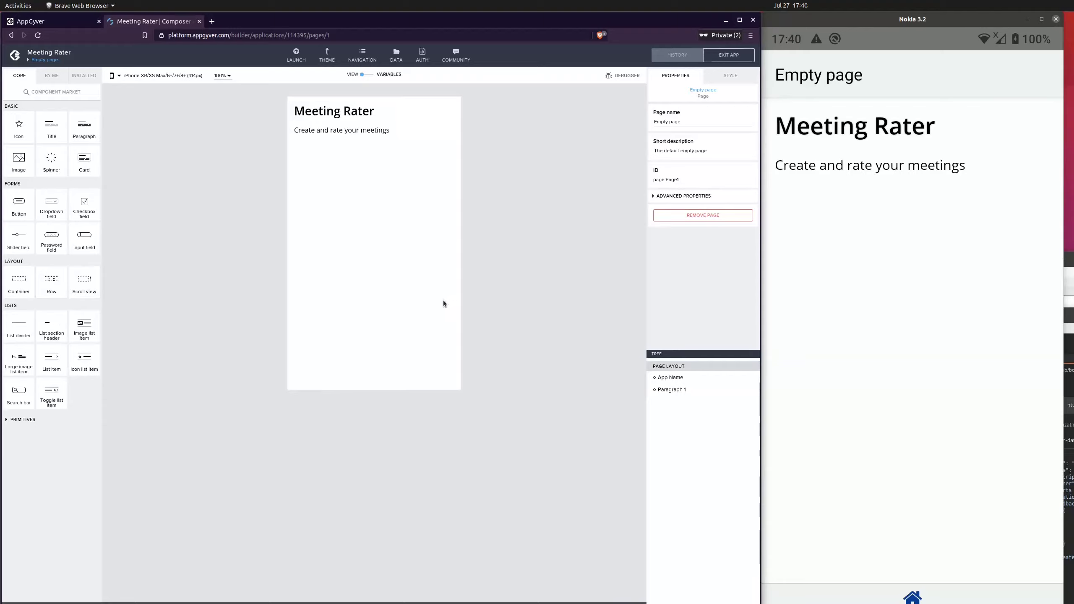
left_click_drag(85, 280, 397, 193)
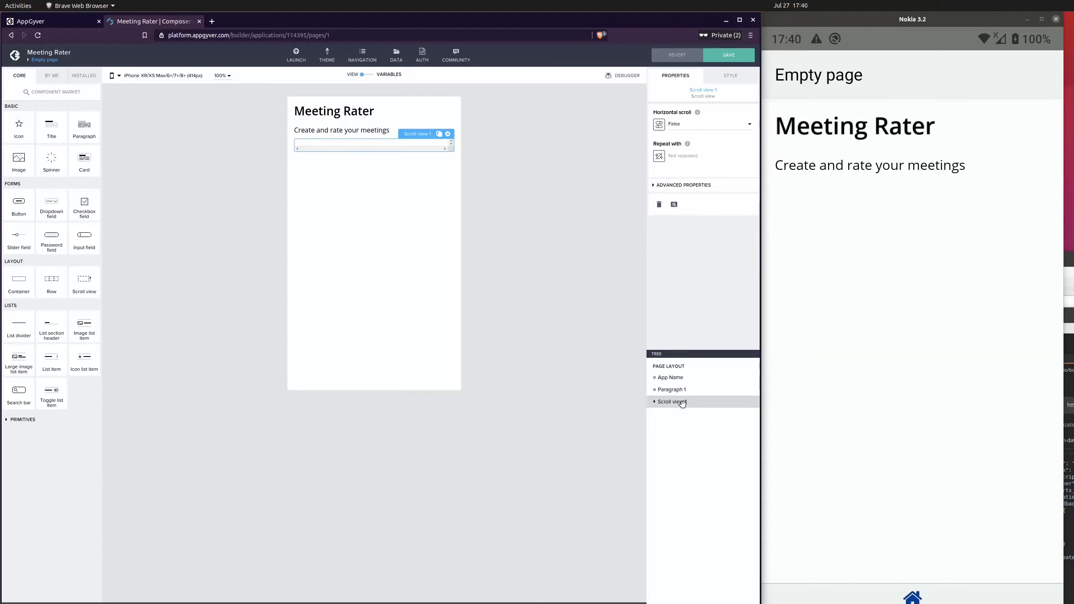
Place a Card inside the scroll view and save the app
left_click_drag(84, 158, 720, 404)
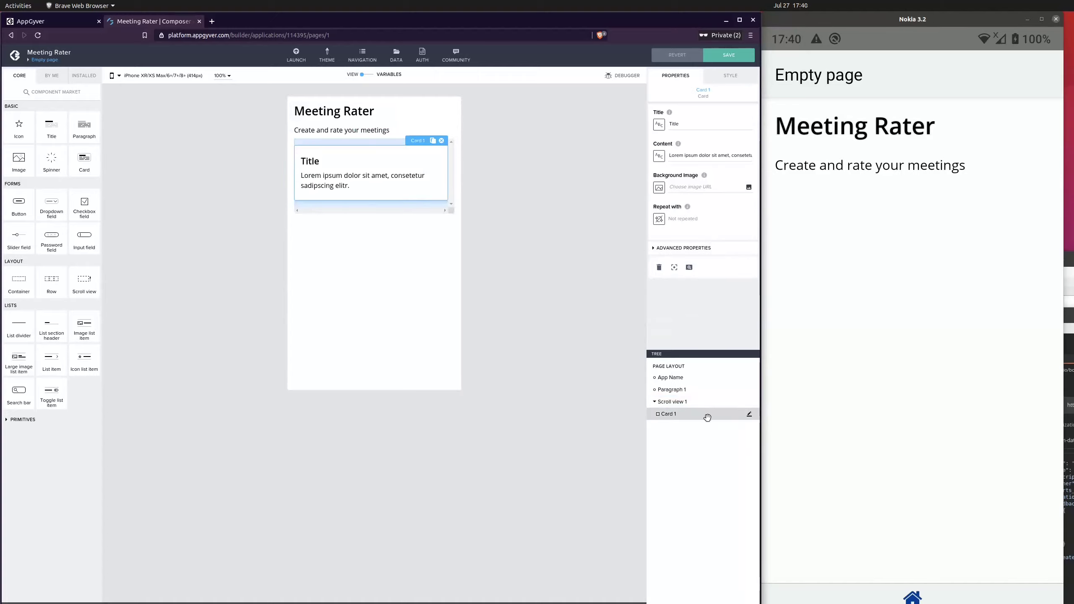
left_click(535, 208)
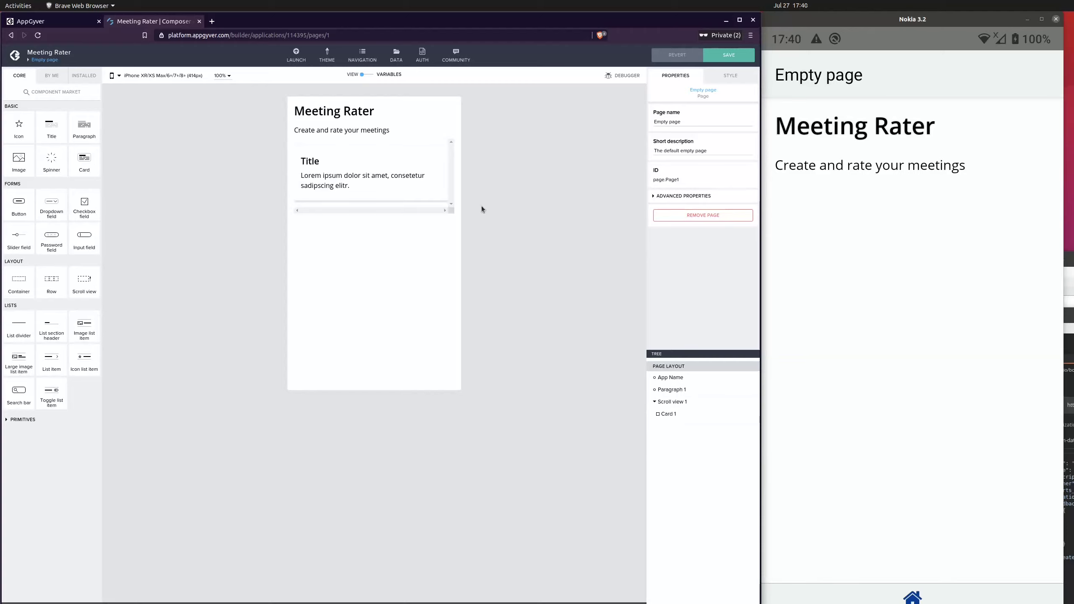
left_click(729, 55)
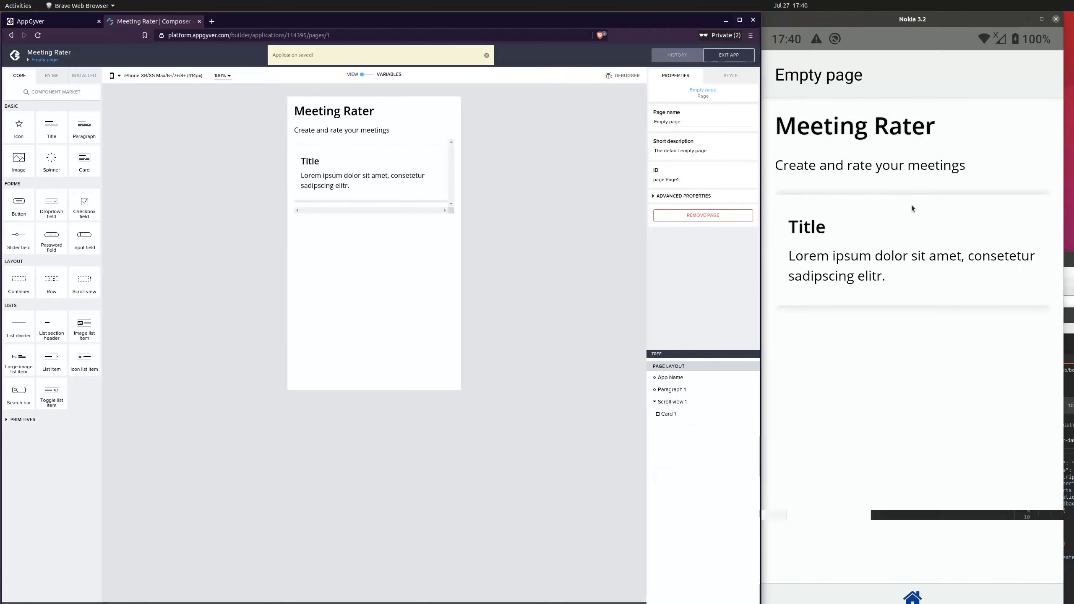
Duplicate the card three times inside the scroll view and save the app
left_click(885, 356)
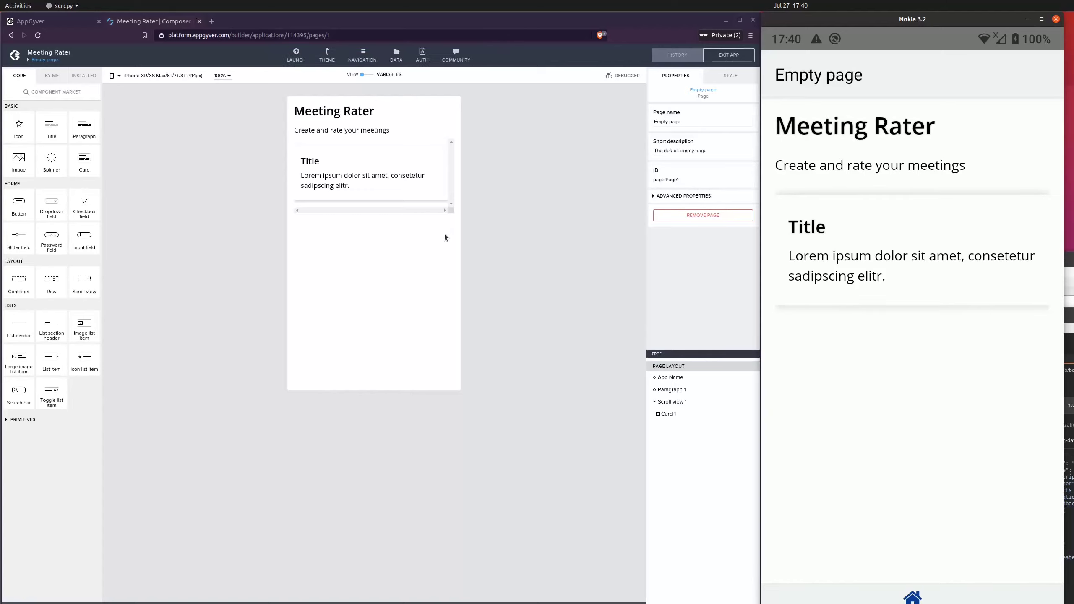
left_click(338, 182)
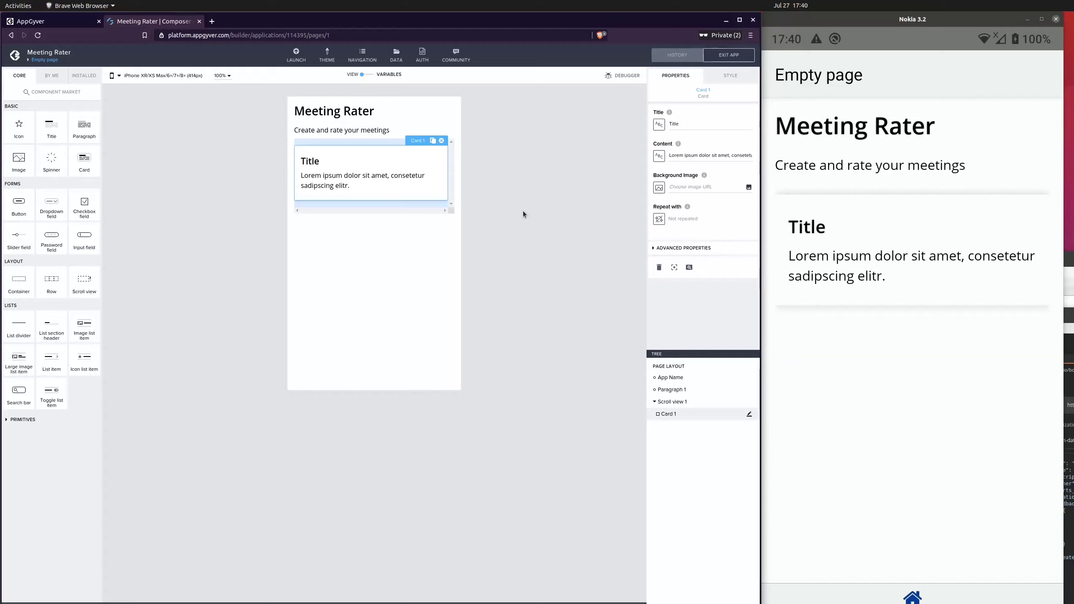
key("ctrl+c")
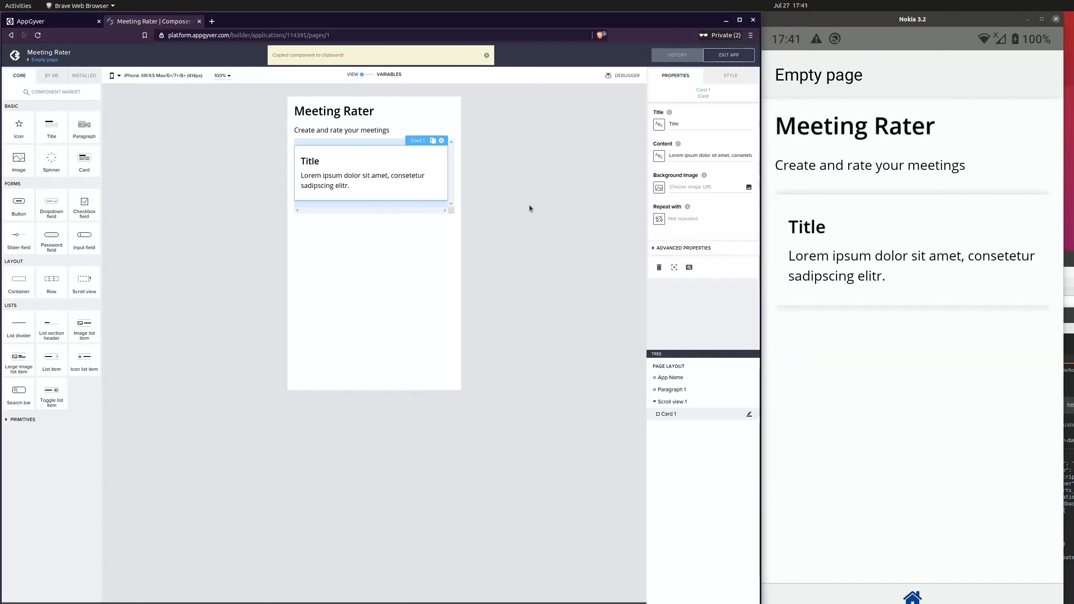
key("ctrl+v")
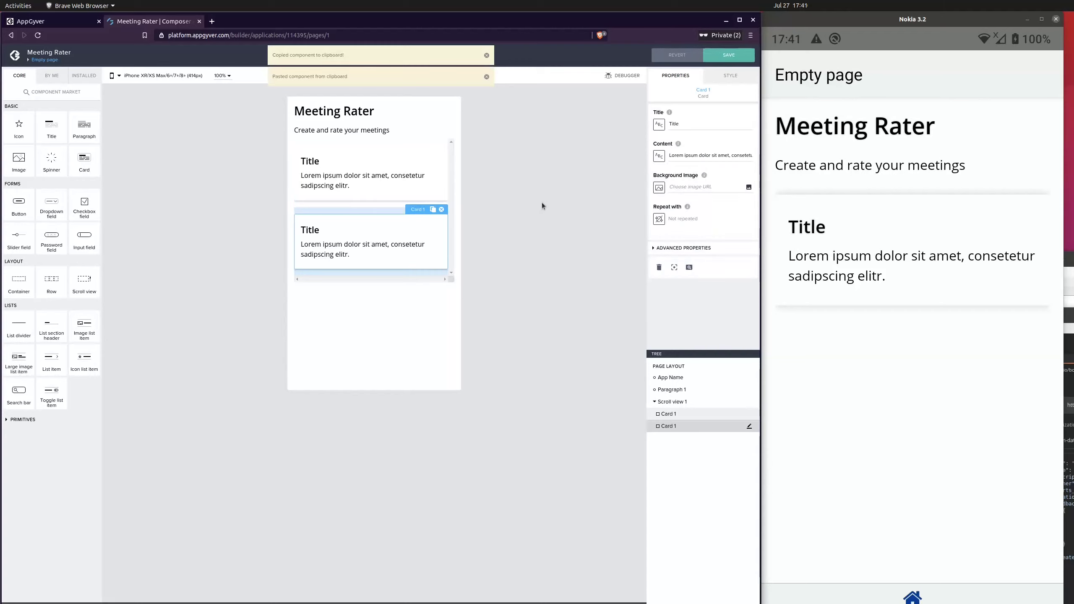
key("ctrl+v")
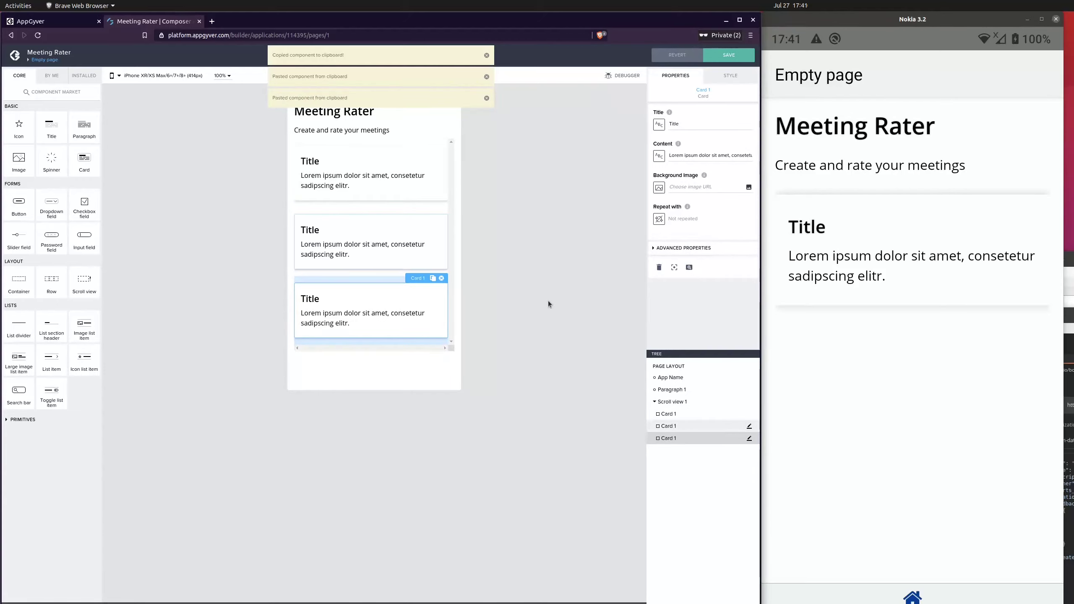
key("ctrl+v")
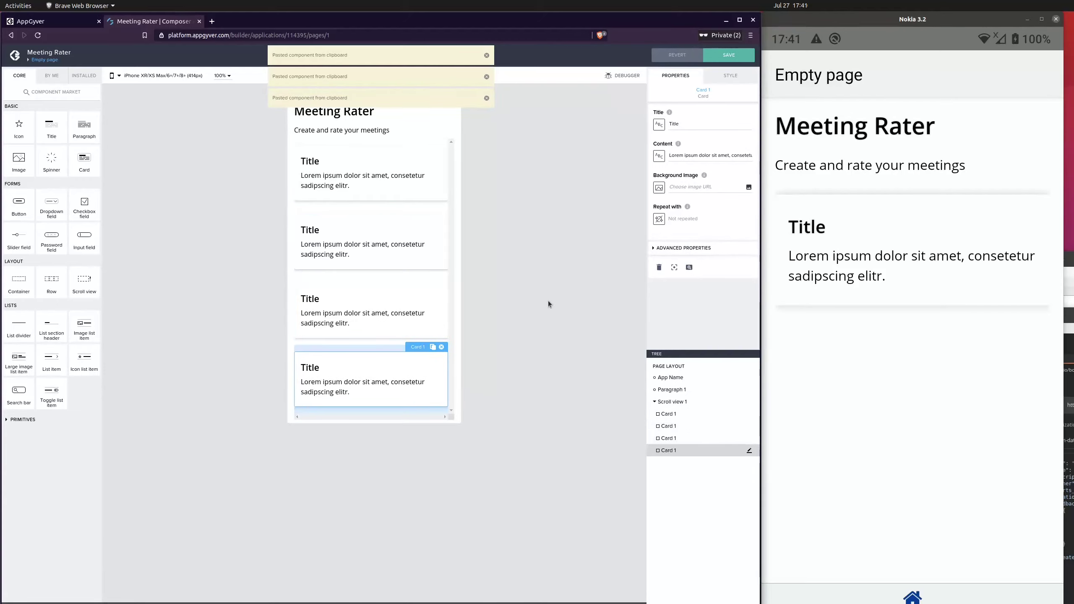
left_click(729, 54)
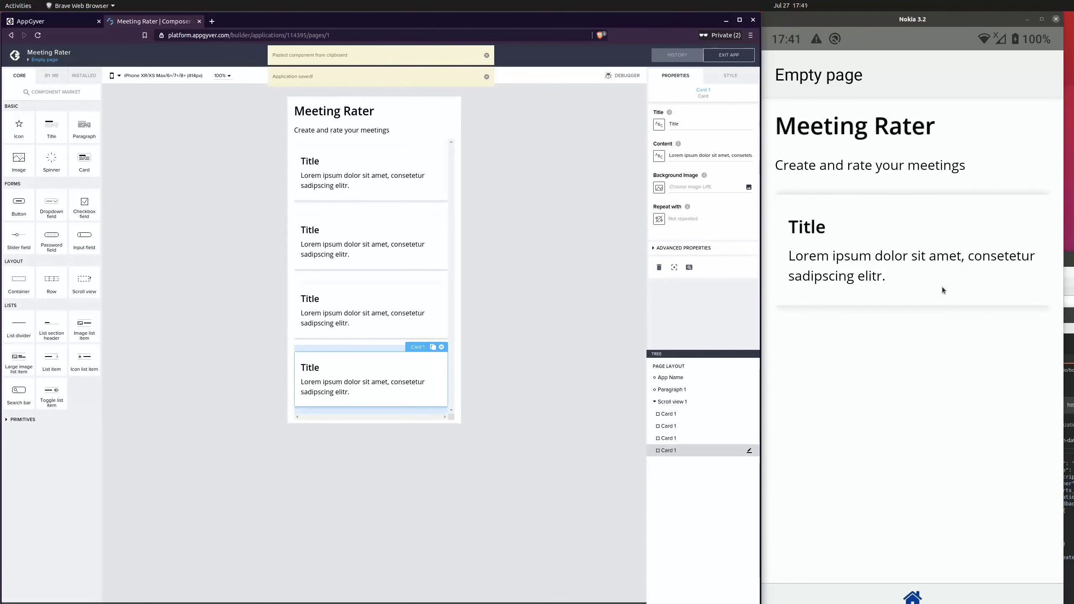
Add a Button inside the scroll view after the last card
mouse_move(942, 413)
left_mouse_down()
mouse_move(949, 215)
mouse_move(966, 326)
mouse_move(963, 430)
mouse_move(941, 173)
mouse_move(941, 398)
mouse_move(927, 332)
mouse_move(930, 193)
mouse_move(938, 422)
mouse_move(916, 193)
mouse_move(933, 393)
mouse_move(923, 185)
mouse_move(929, 425)
left_mouse_up()
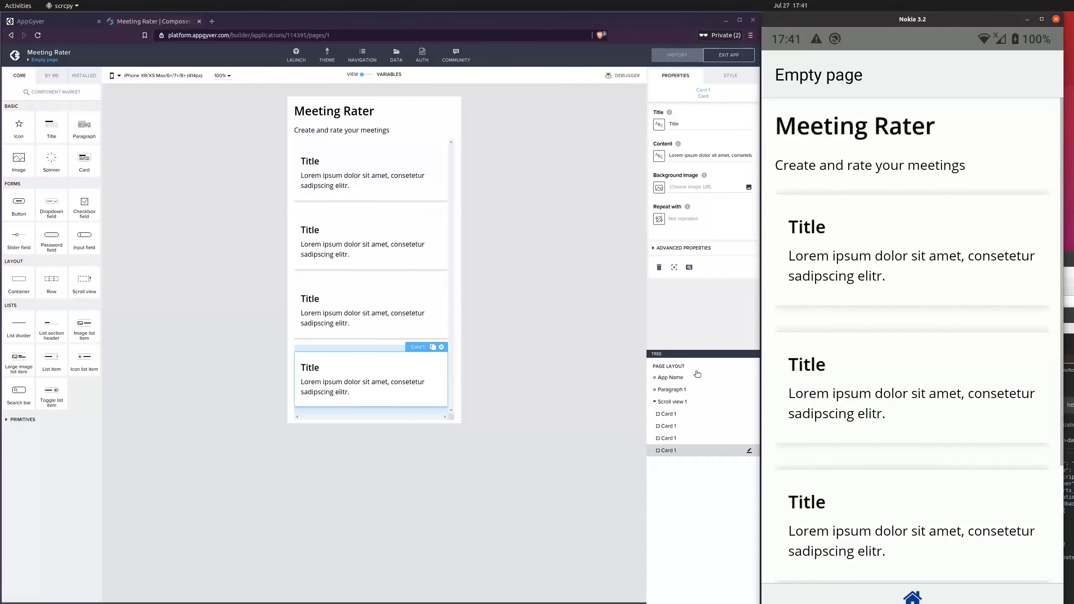
left_click(533, 334)
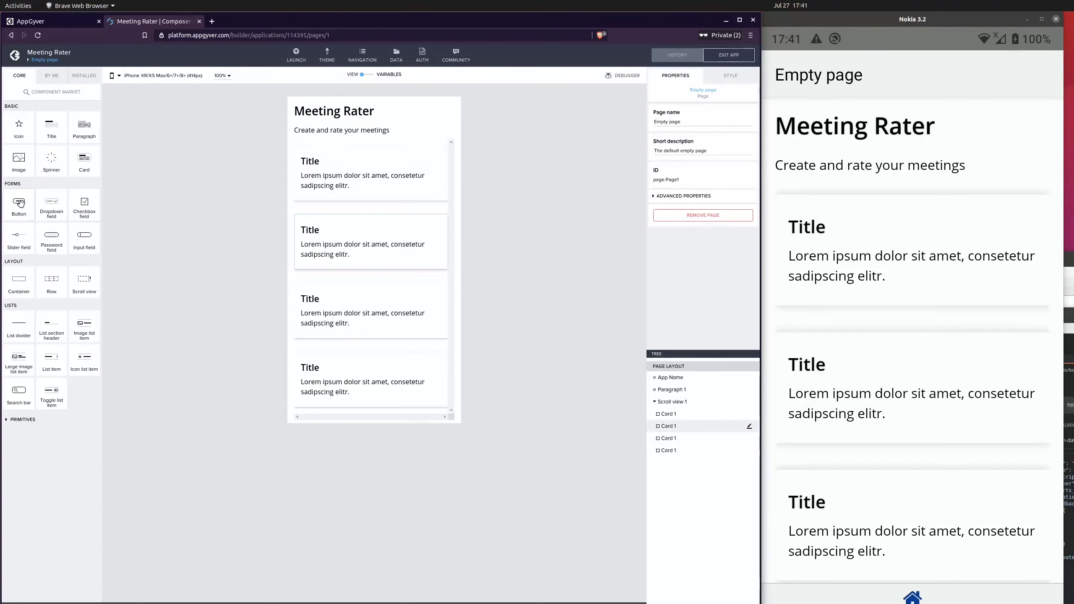
left_click_drag(19, 204, 701, 452)
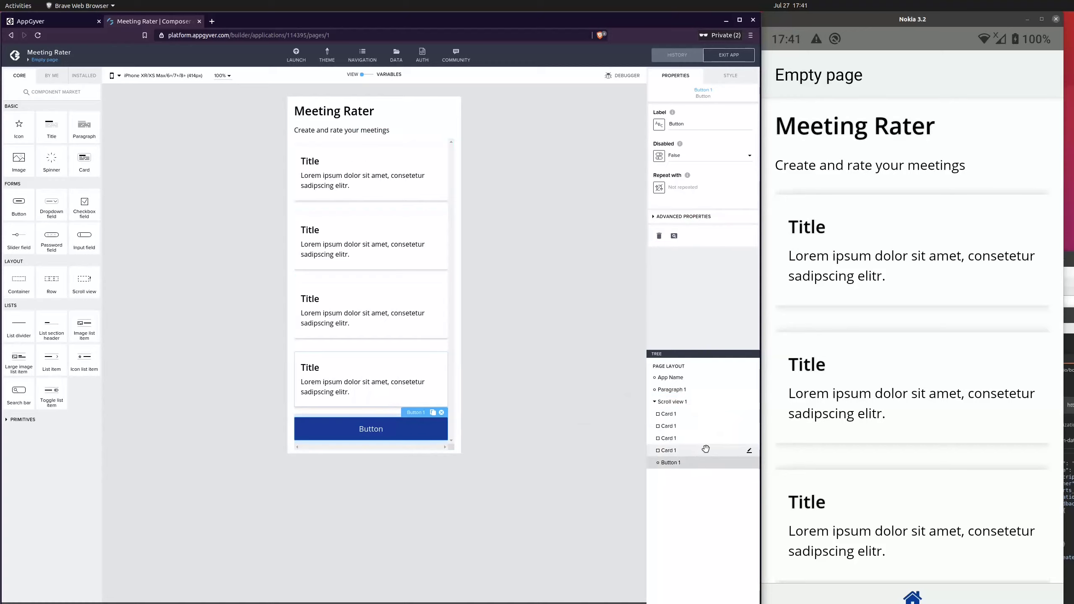
Save the app and scroll the device preview down to the new button
left_click(677, 402)
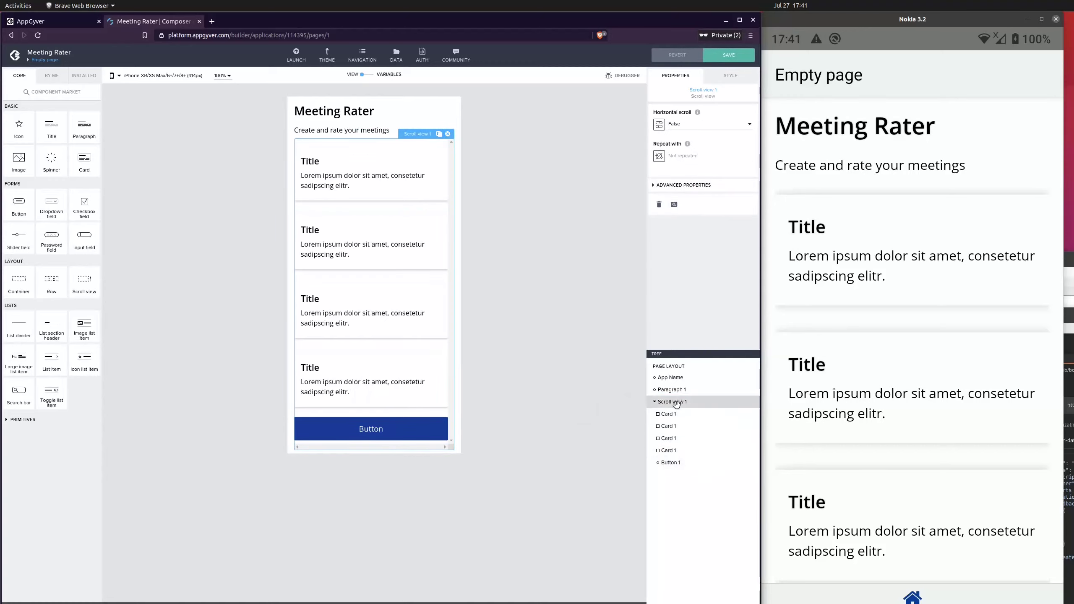
left_click(654, 402)
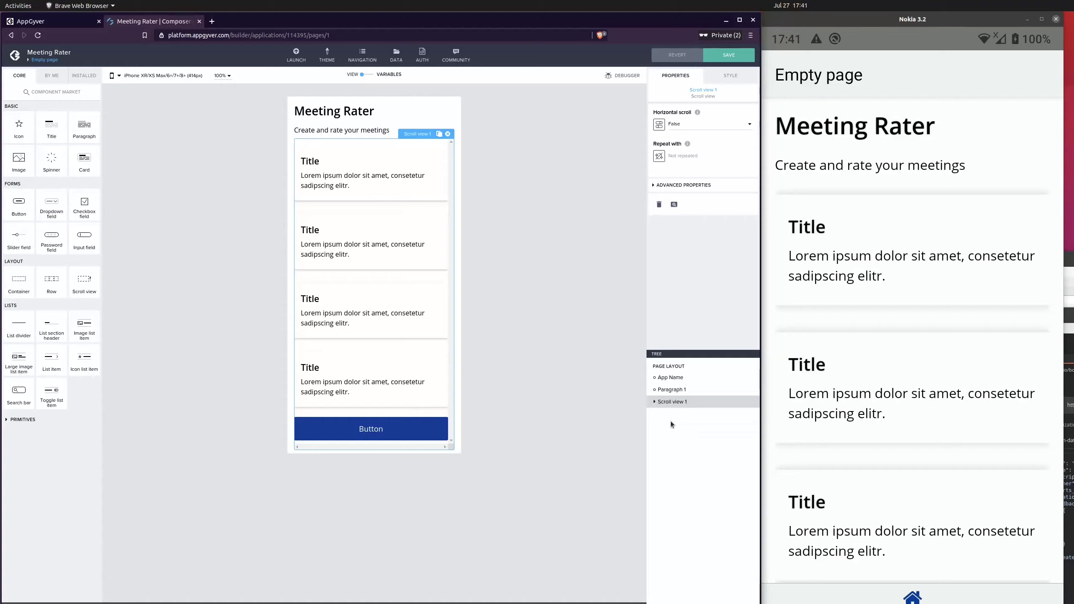
left_click(655, 403)
left_click(724, 61)
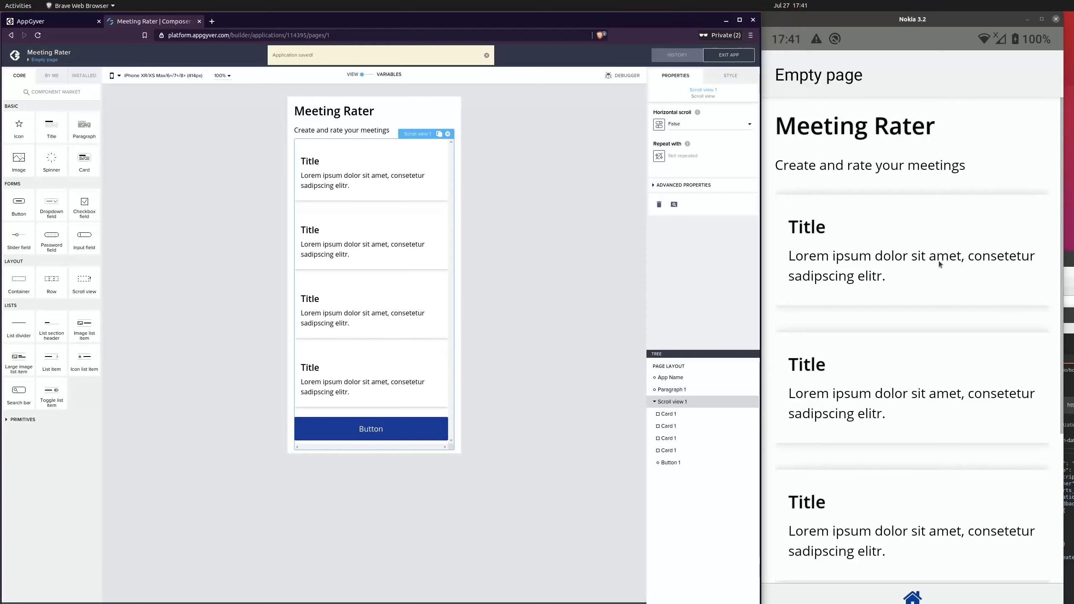
left_click_drag(954, 436, 939, 289)
left_click_drag(930, 433, 924, 318)
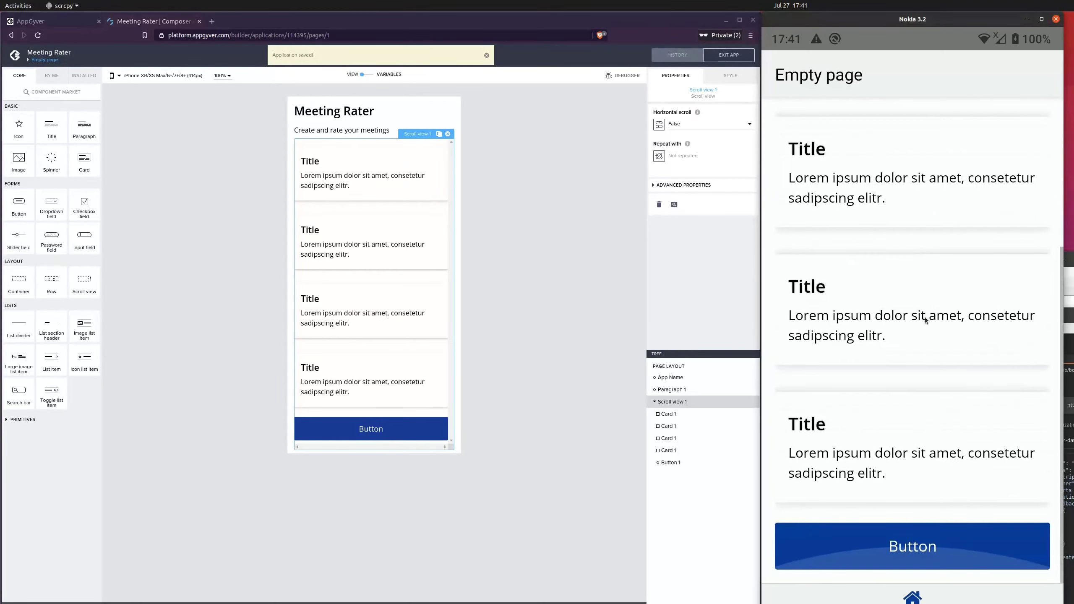
Move the button out of the scroll view so it sits directly on the page, and save the app
left_click_drag(889, 271, 949, 233)
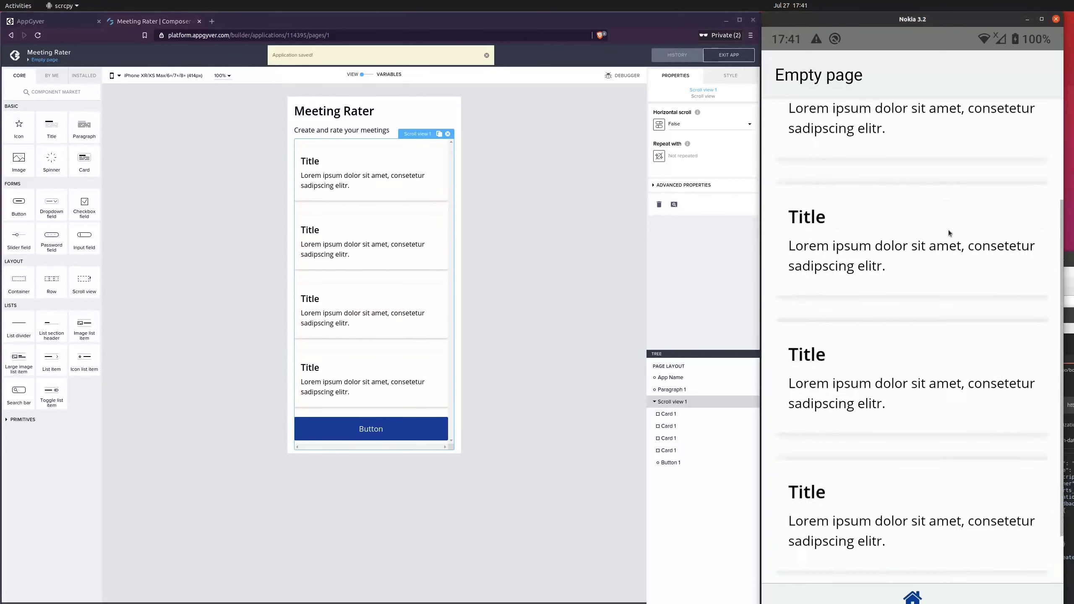
left_click_drag(948, 270, 926, 187)
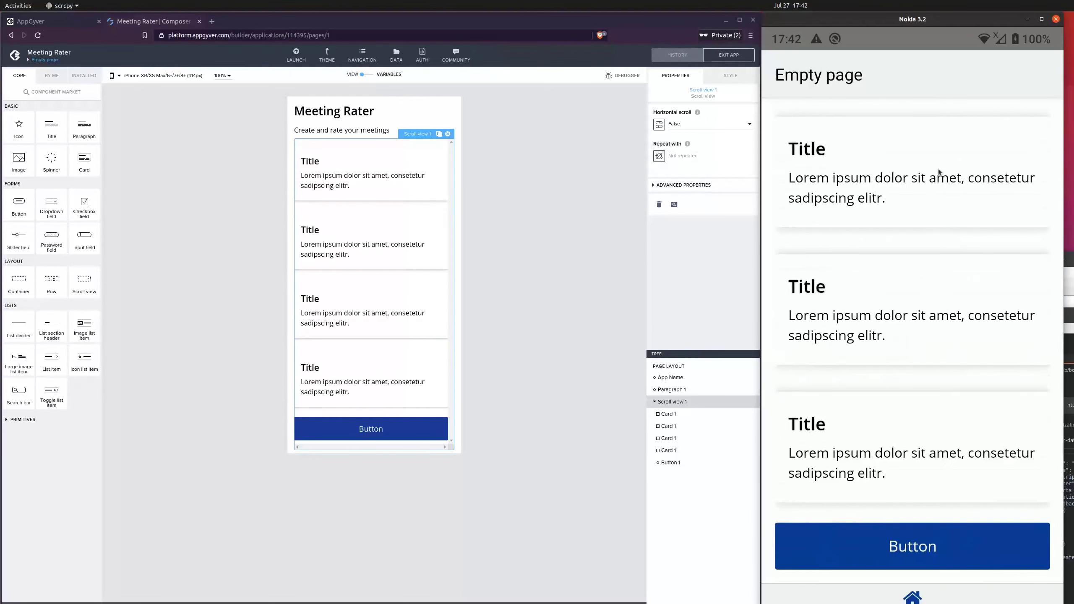
left_click_drag(939, 172, 908, 413)
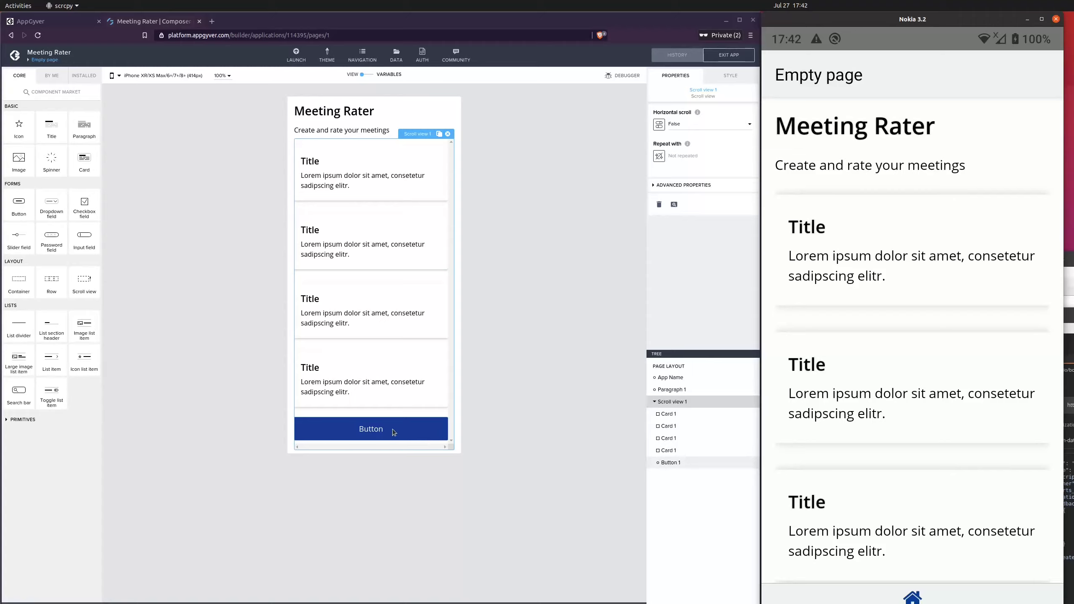
left_click(678, 462)
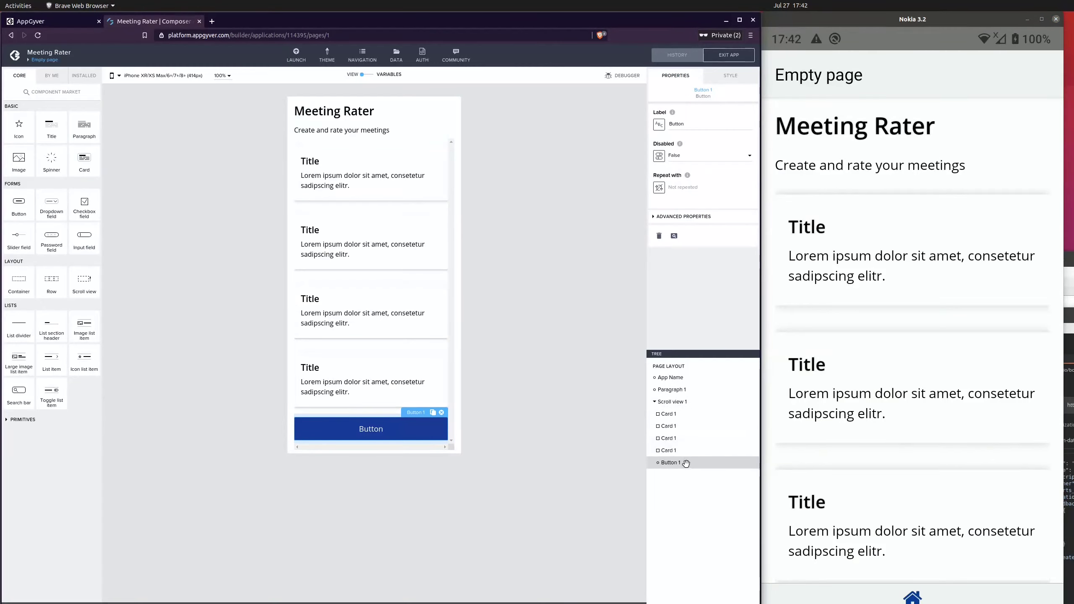
mouse_move(685, 463)
left_mouse_down()
mouse_move(656, 486)
mouse_move(649, 475)
mouse_move(687, 465)
left_mouse_up()
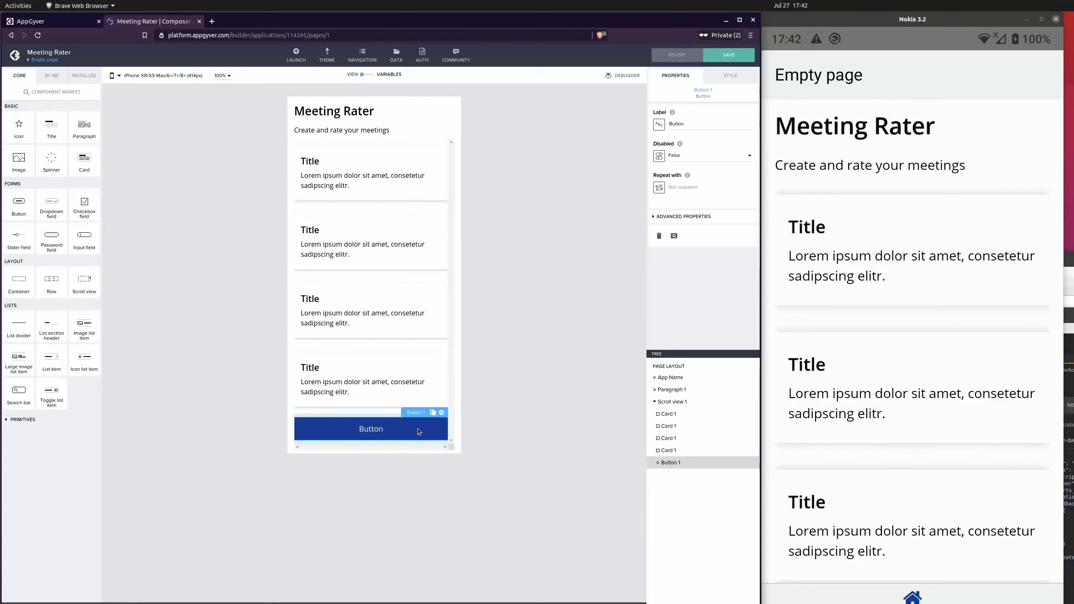
left_click_drag(375, 431, 672, 494)
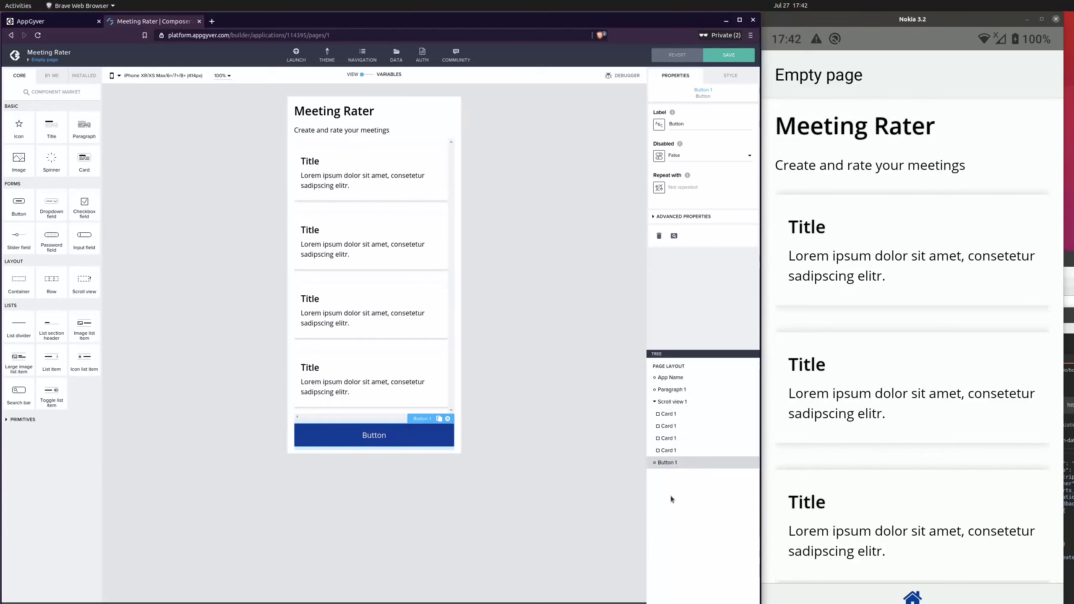
left_click(720, 55)
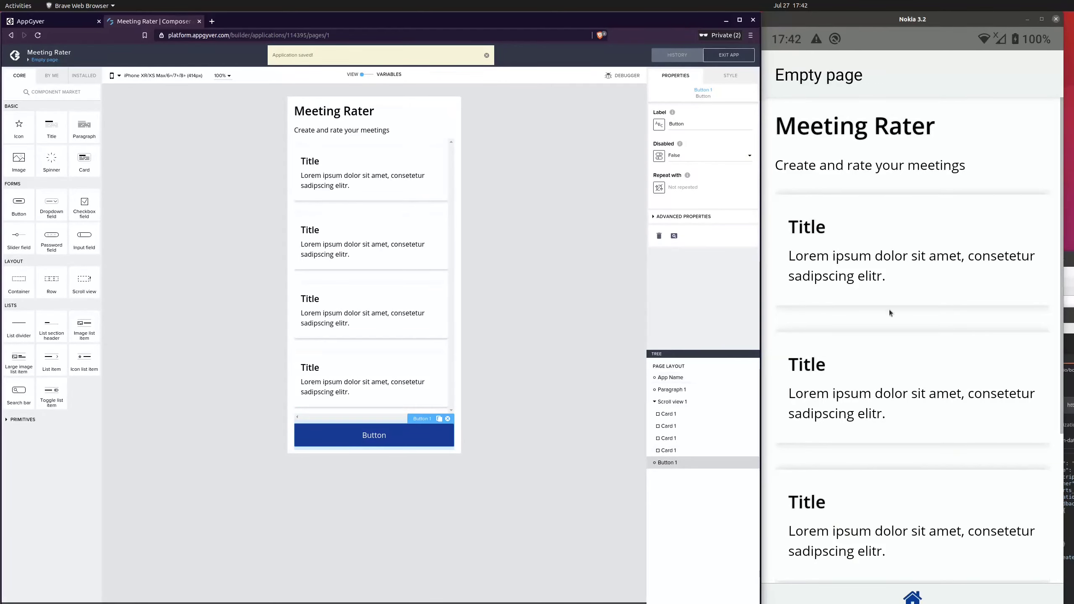
Test scrolling the home page in the device preview
scroll(931, 289, "down", 3)
scroll(932, 289, "up", 3)
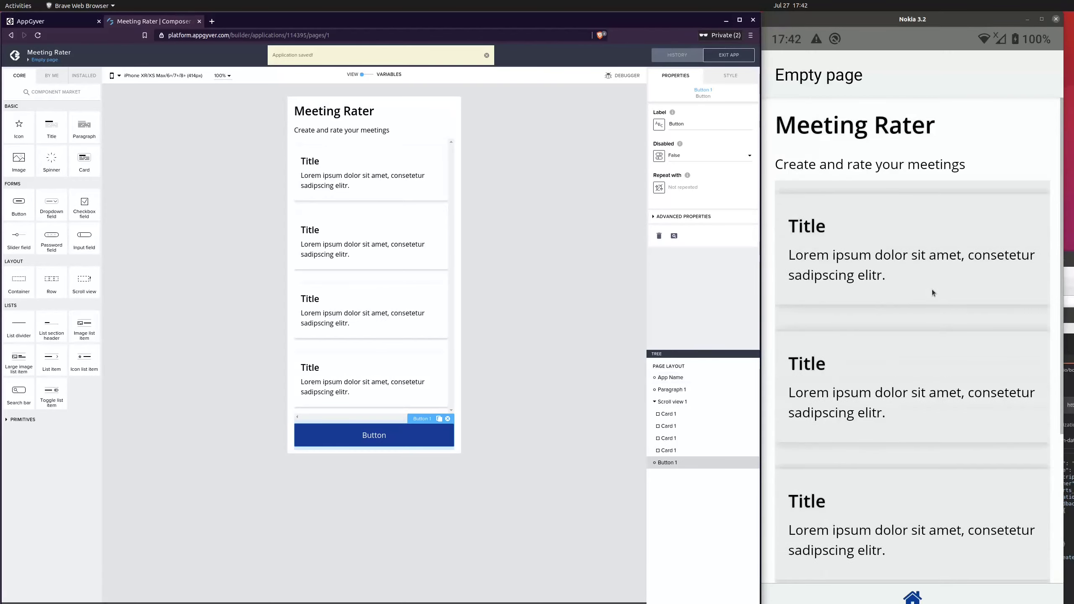
left_click(977, 189)
scroll(949, 374, "down", 3)
scroll(949, 374, "up", 3)
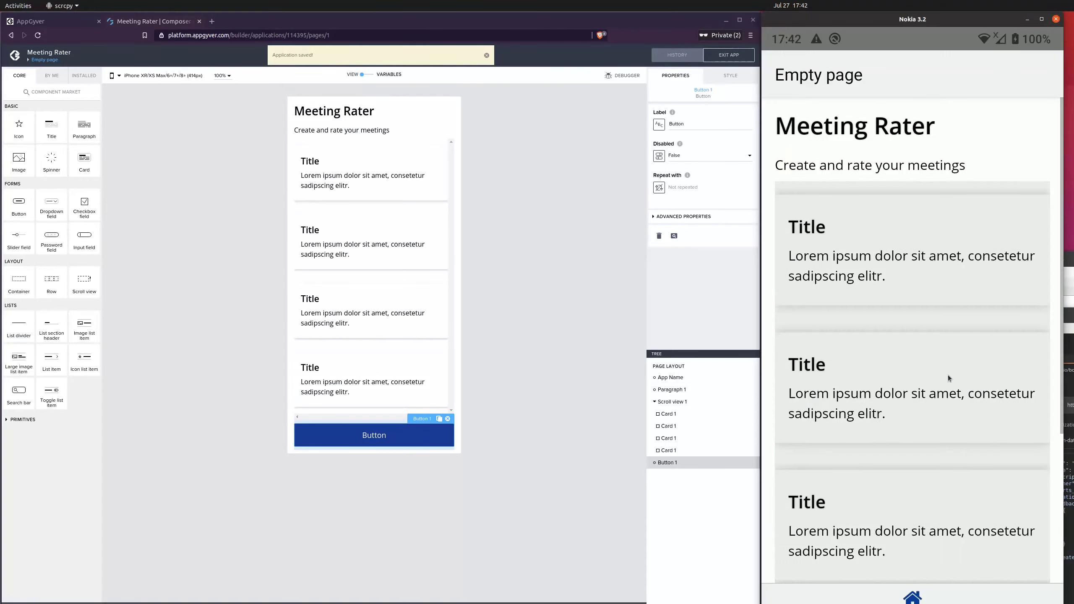
scroll(948, 374, "down", 3)
scroll(948, 375, "up", 3)
scroll(949, 374, "down", 3)
scroll(949, 375, "up", 3)
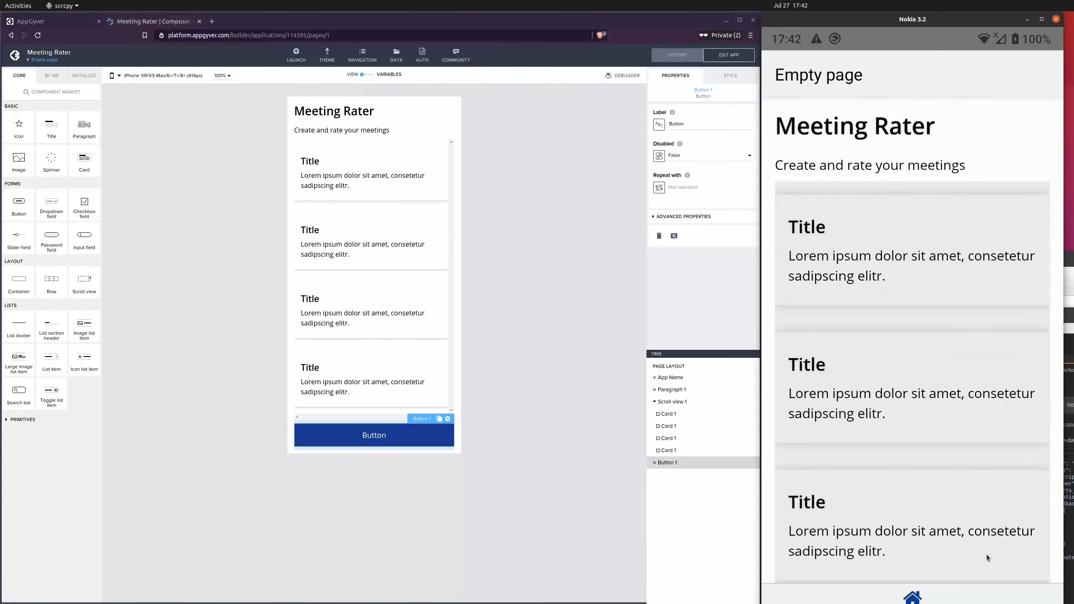
Turn on Disable scroll in the page's advanced style properties
left_click(495, 331)
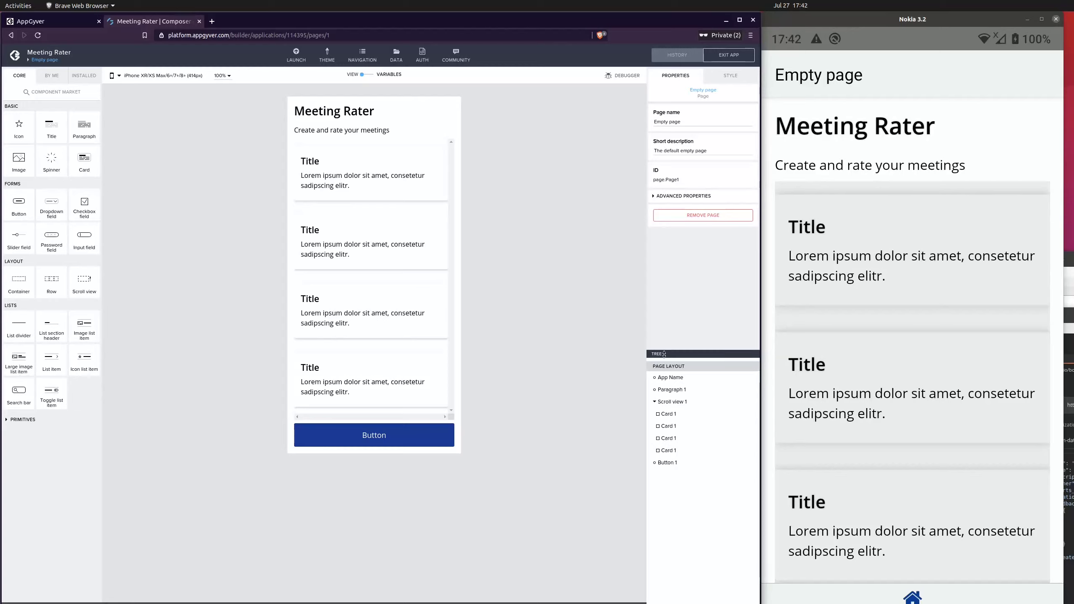
left_click(666, 196)
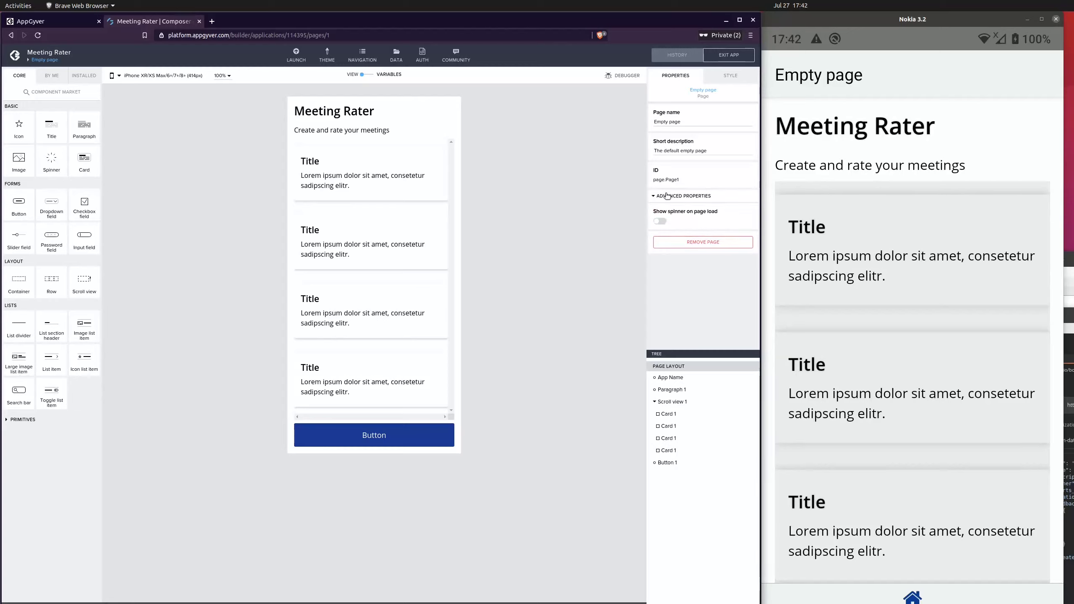
left_click(667, 196)
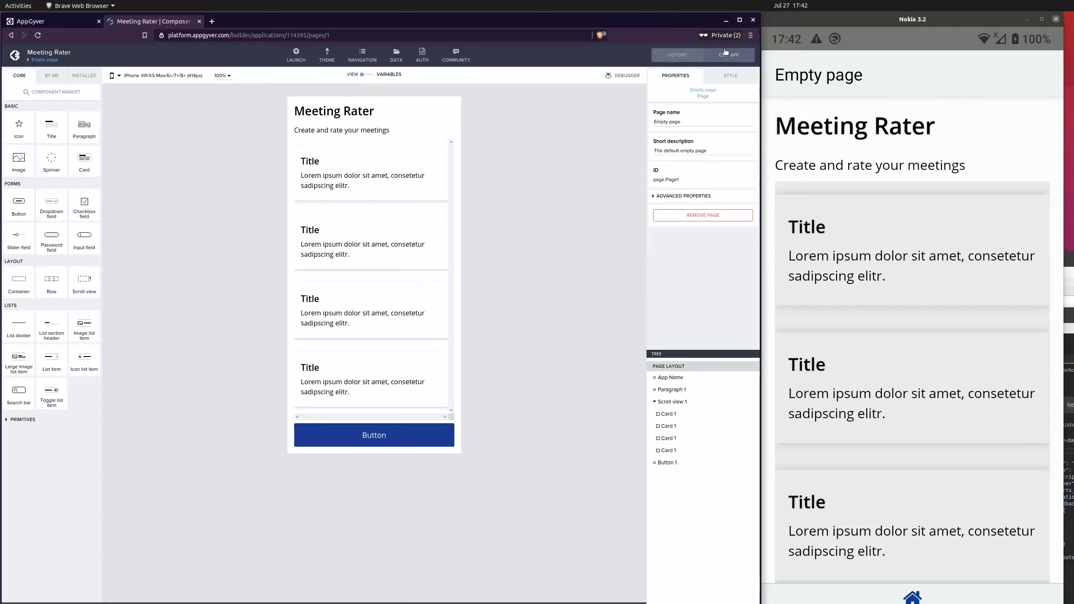
left_click(728, 78)
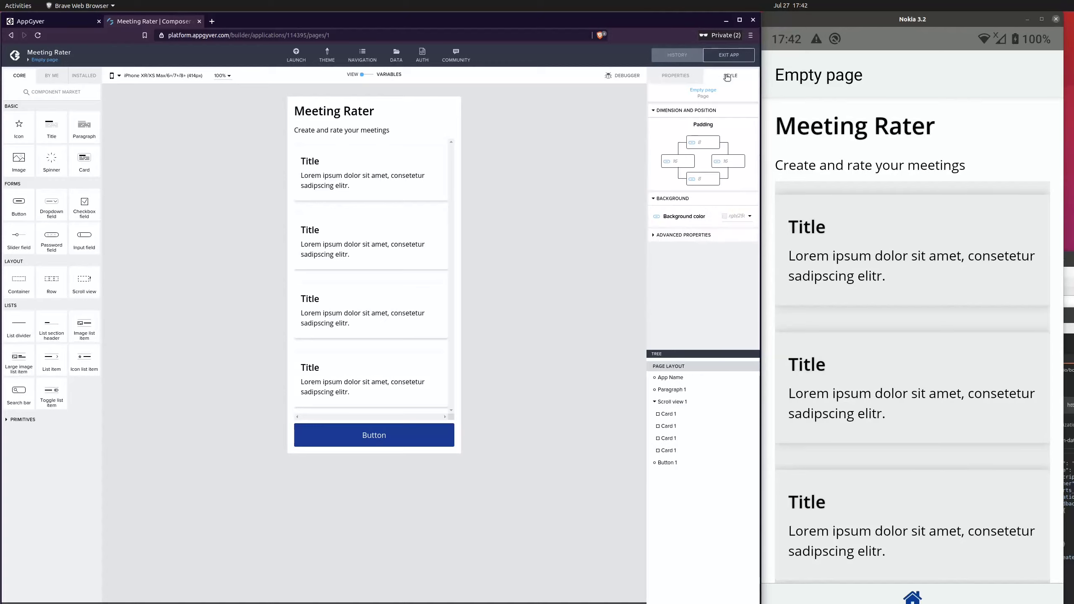
left_click(674, 235)
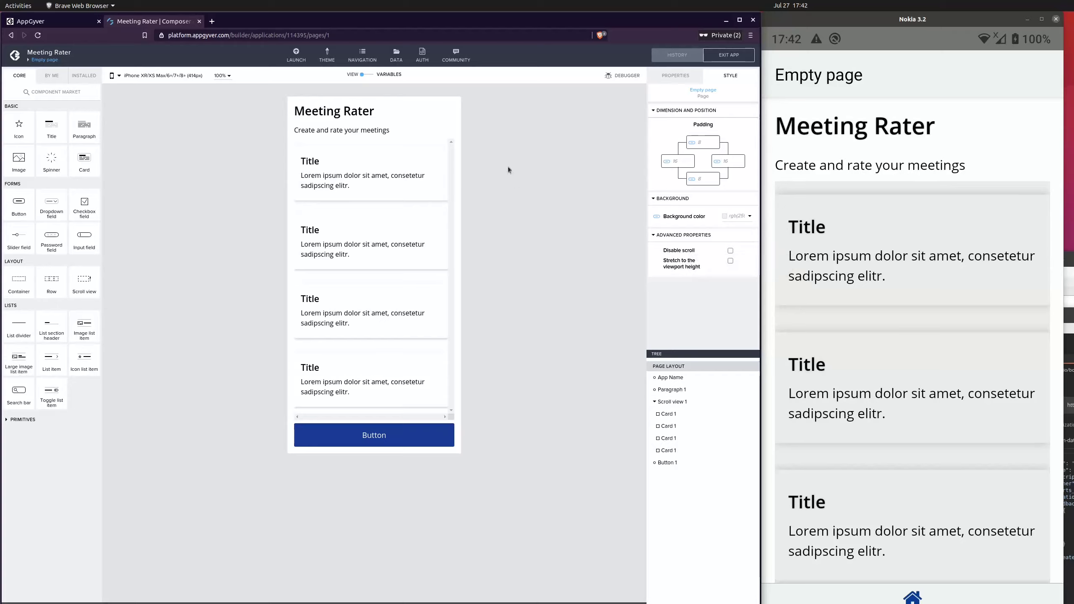
left_click(731, 250)
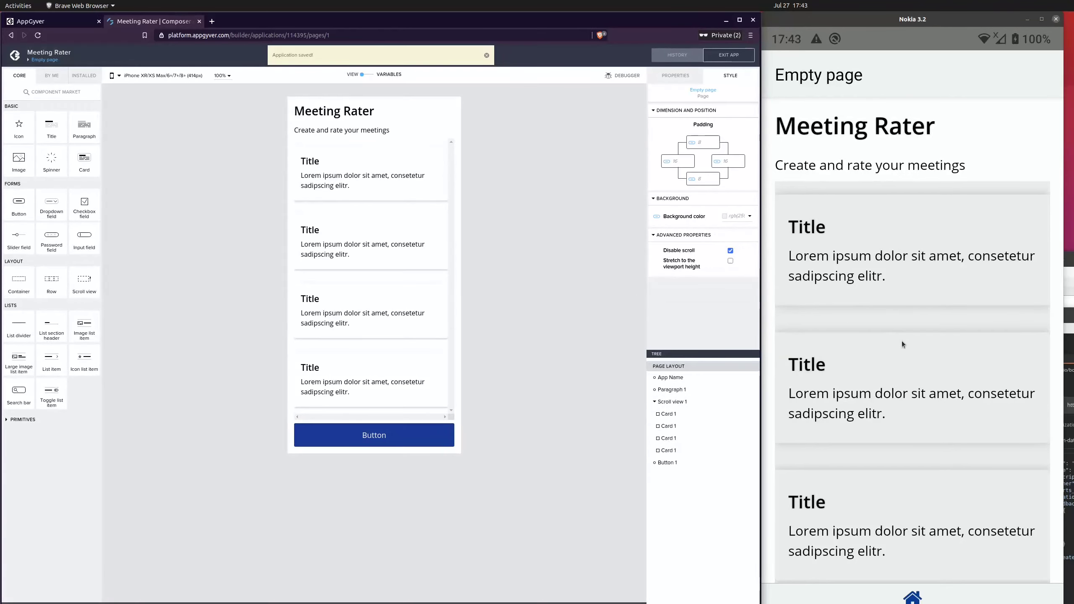
Turn on Stretch to the viewport height for the page and save the app
left_click(888, 341)
left_click_drag(924, 441, 946, 220)
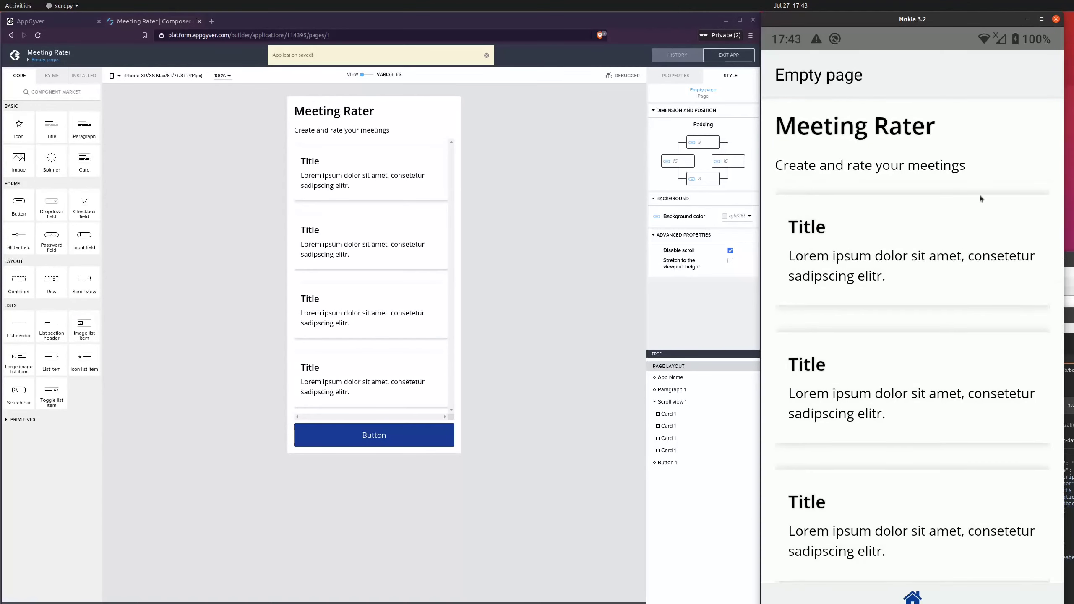
left_click_drag(940, 329, 939, 389)
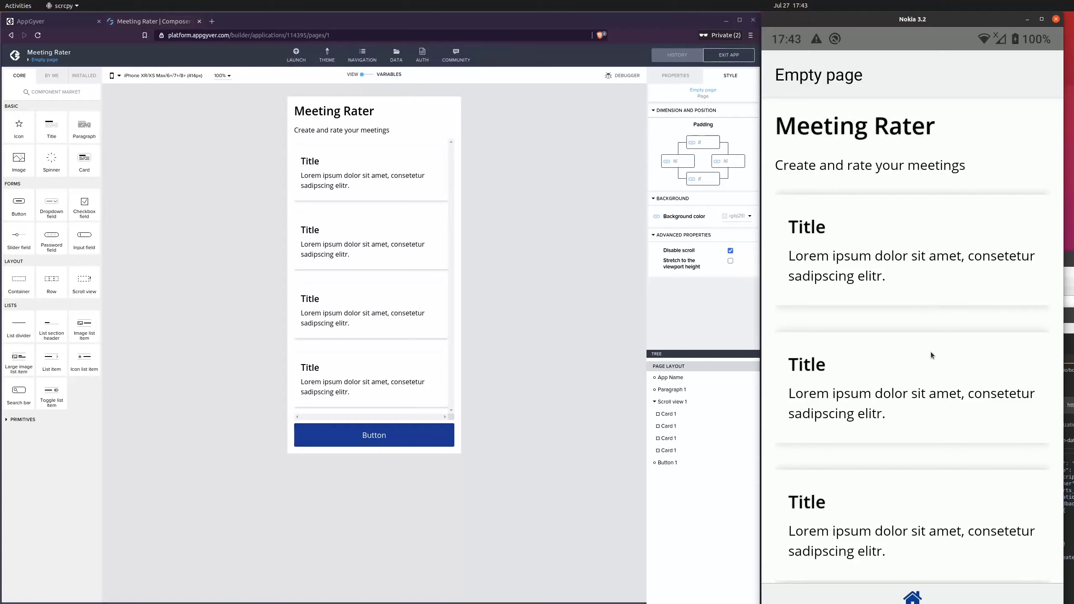
left_click(718, 258)
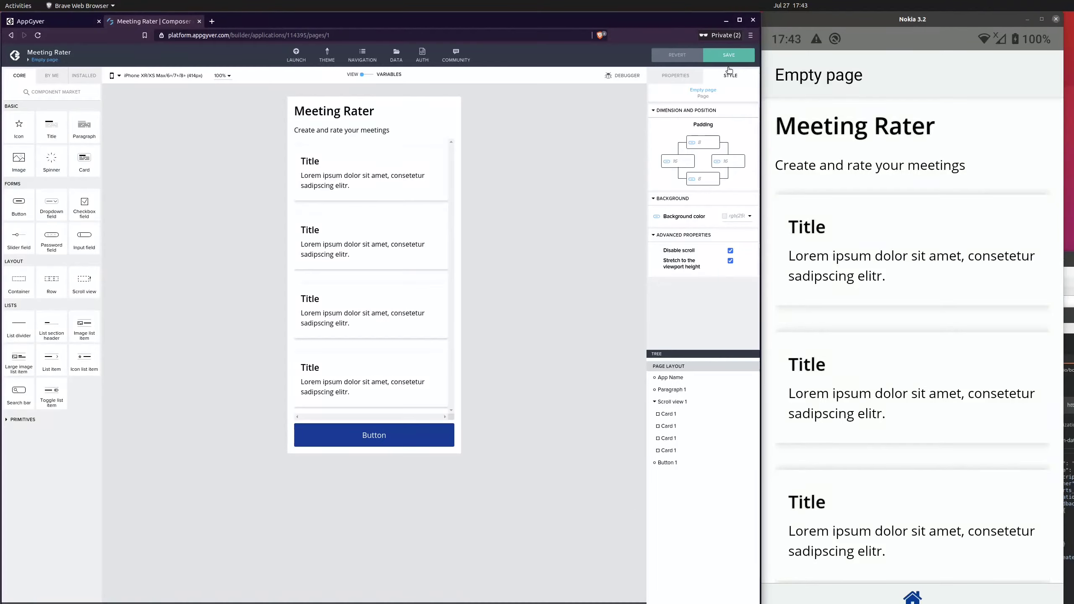
left_click(729, 55)
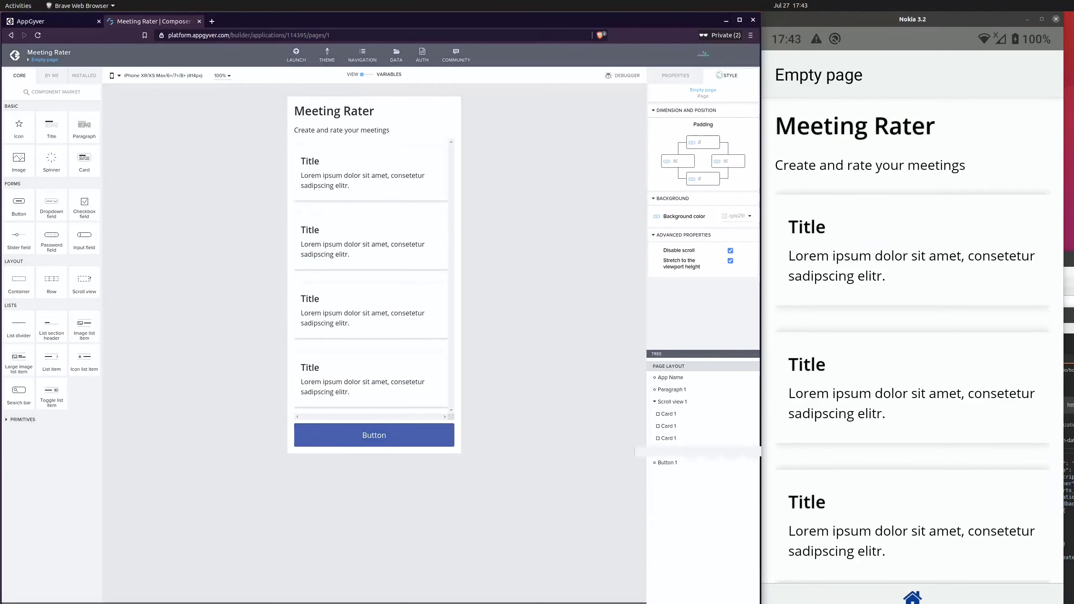
Delete the last two cards from the scroll view and save the app
left_click(927, 405)
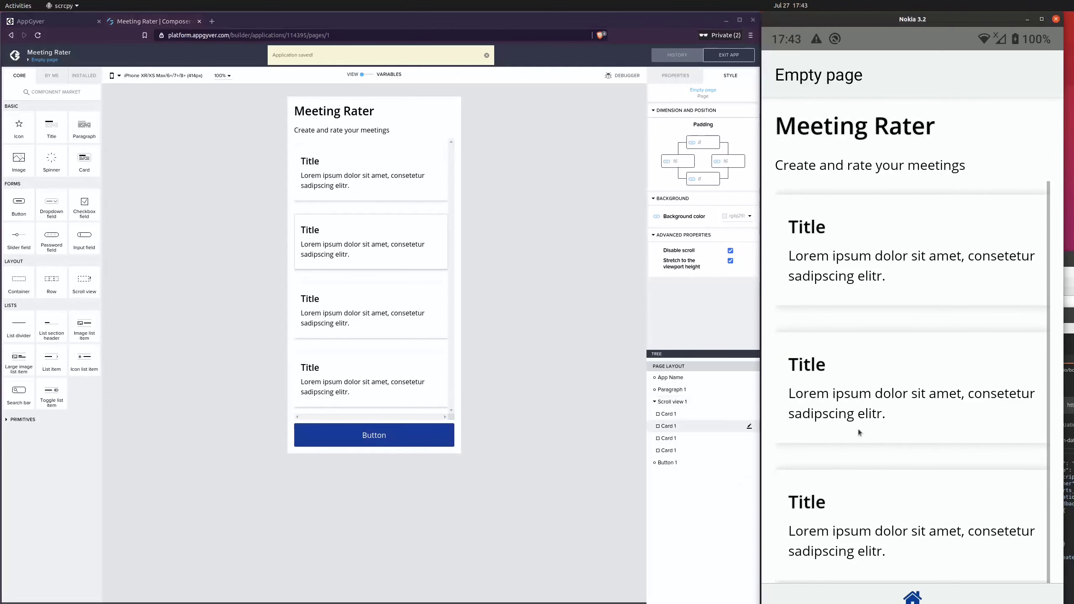
left_click_drag(884, 402, 908, 288)
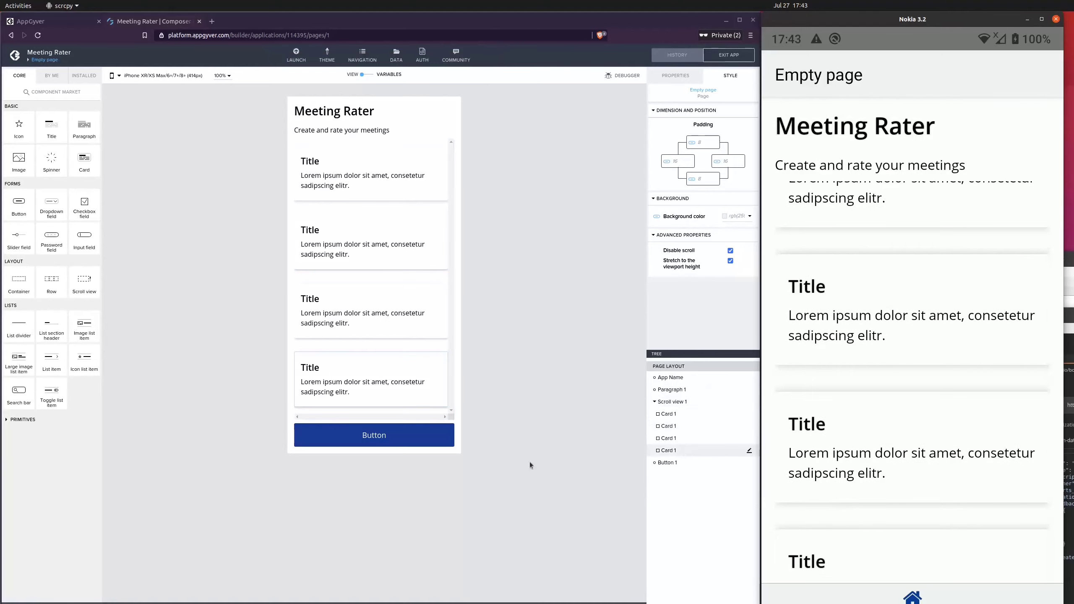
left_click(677, 450)
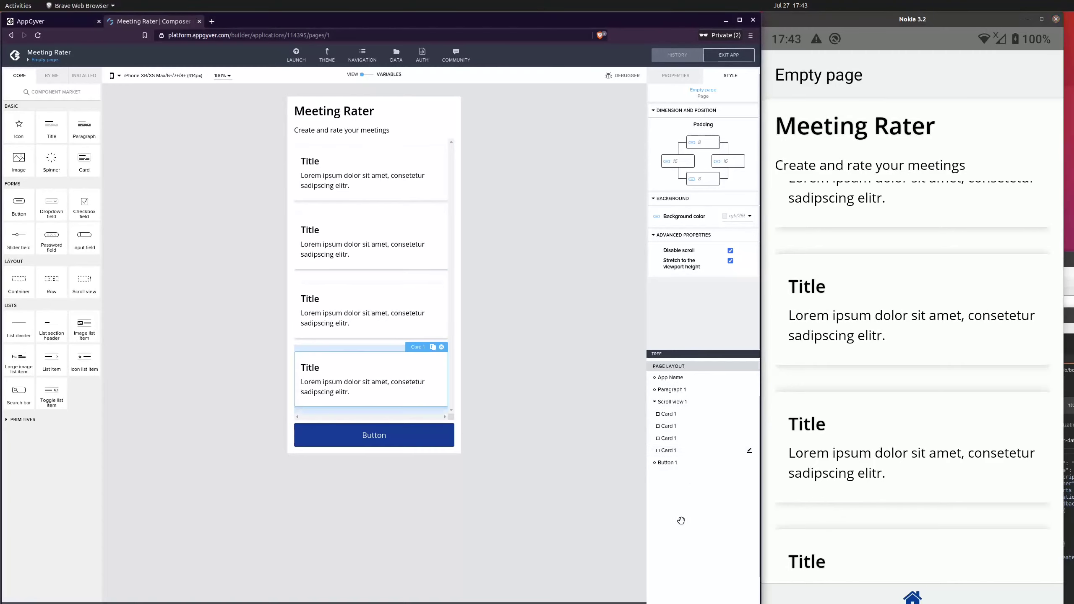
left_click(442, 347)
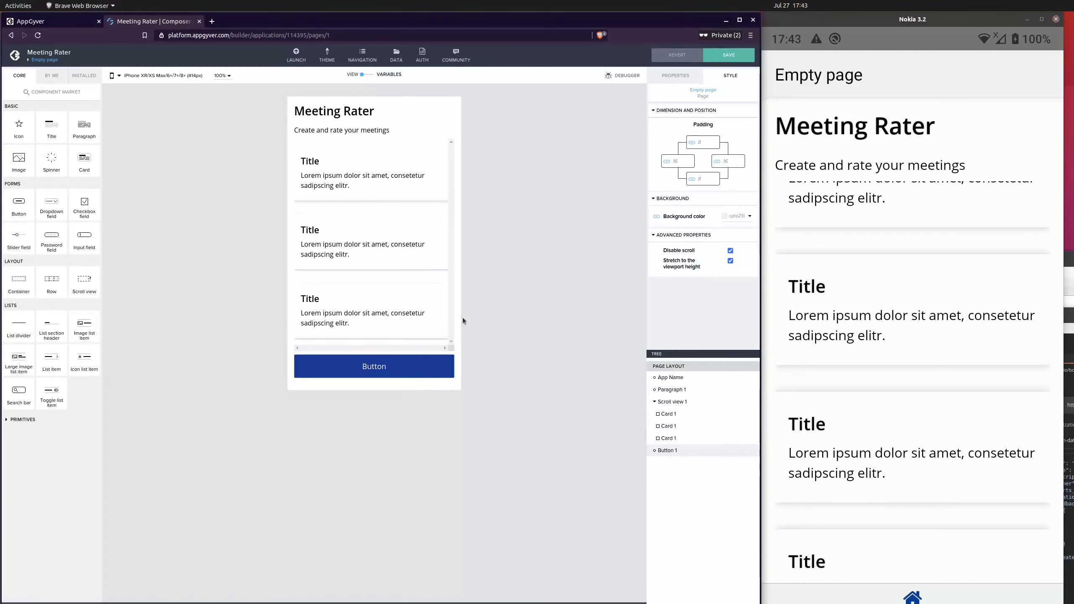
left_click(421, 311)
left_click(441, 283)
key("ctrl+s")
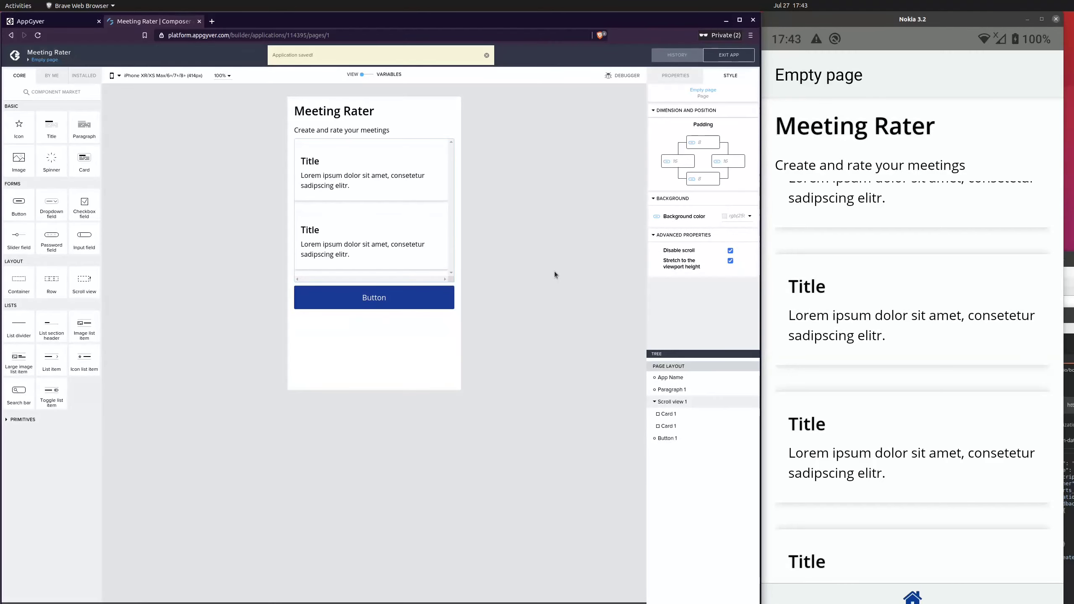
Select the scroll view and look through its dimension, background and advanced style settings
left_click(871, 249)
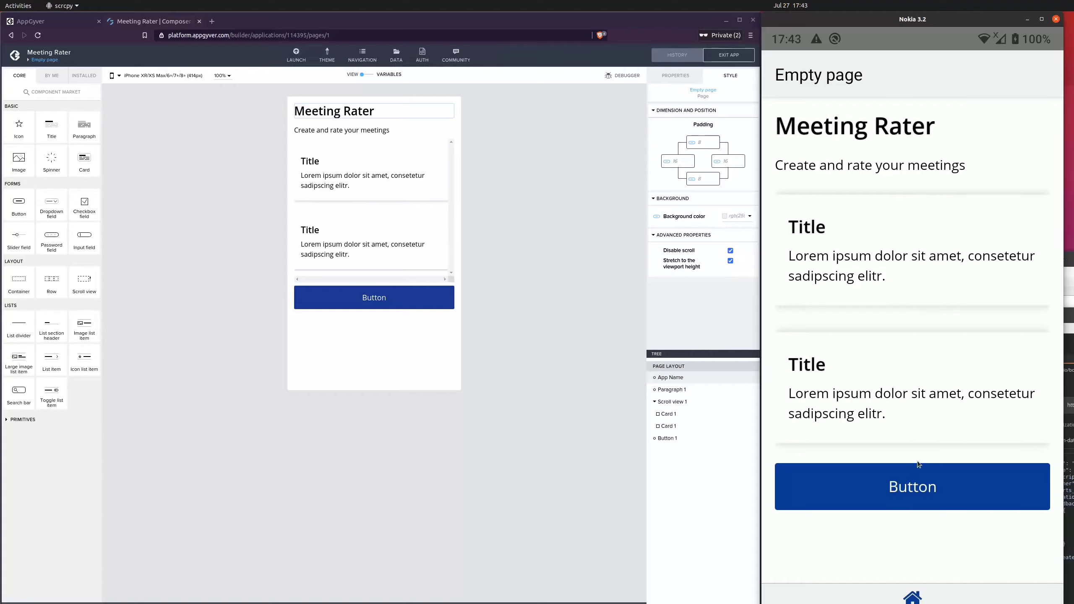
left_click(556, 265)
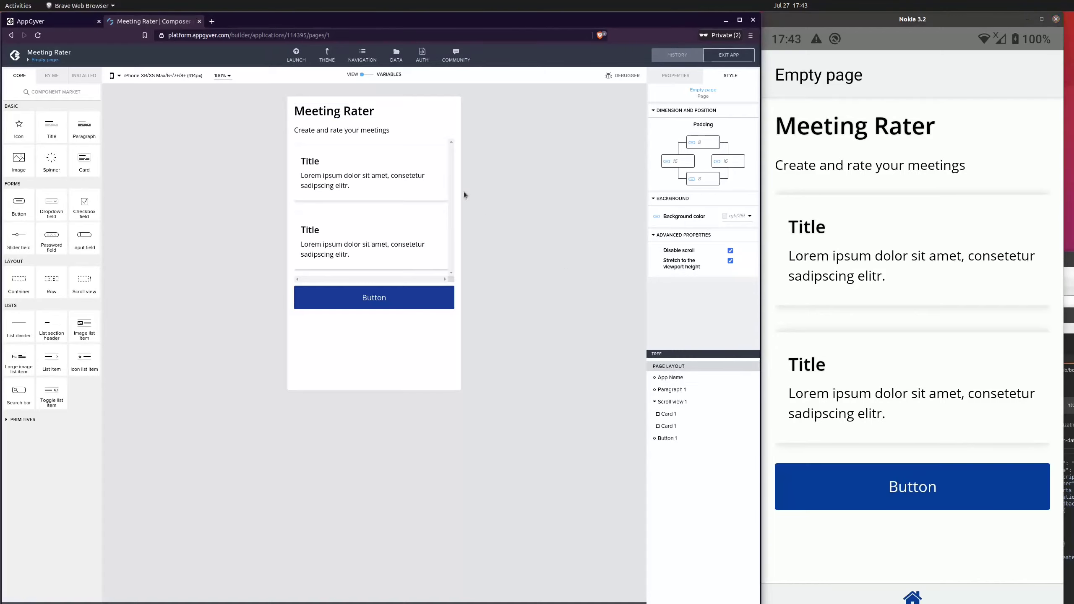
left_click(324, 142)
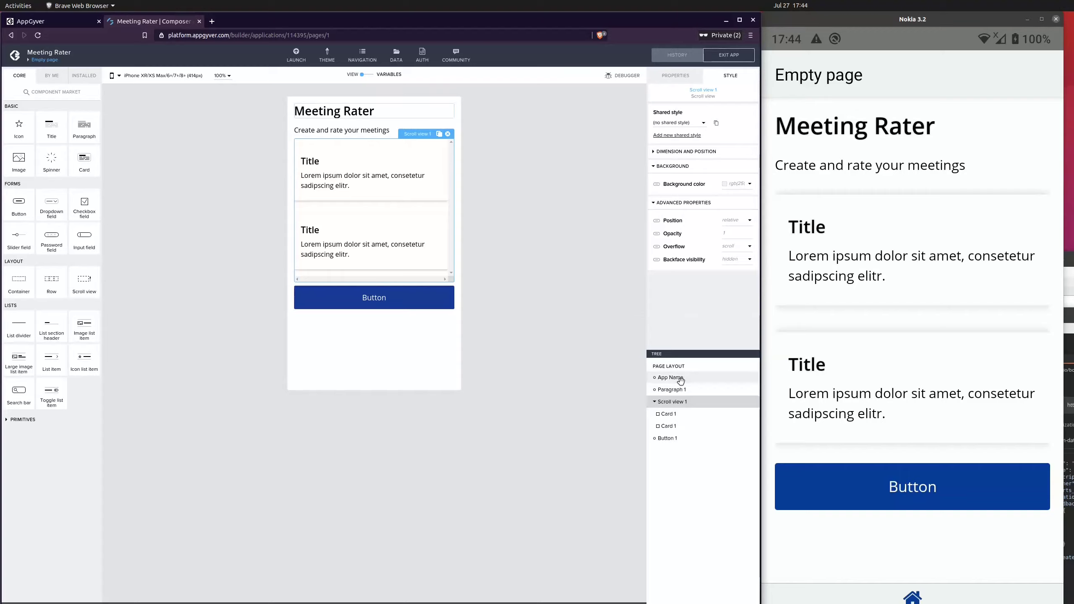
left_click(680, 151)
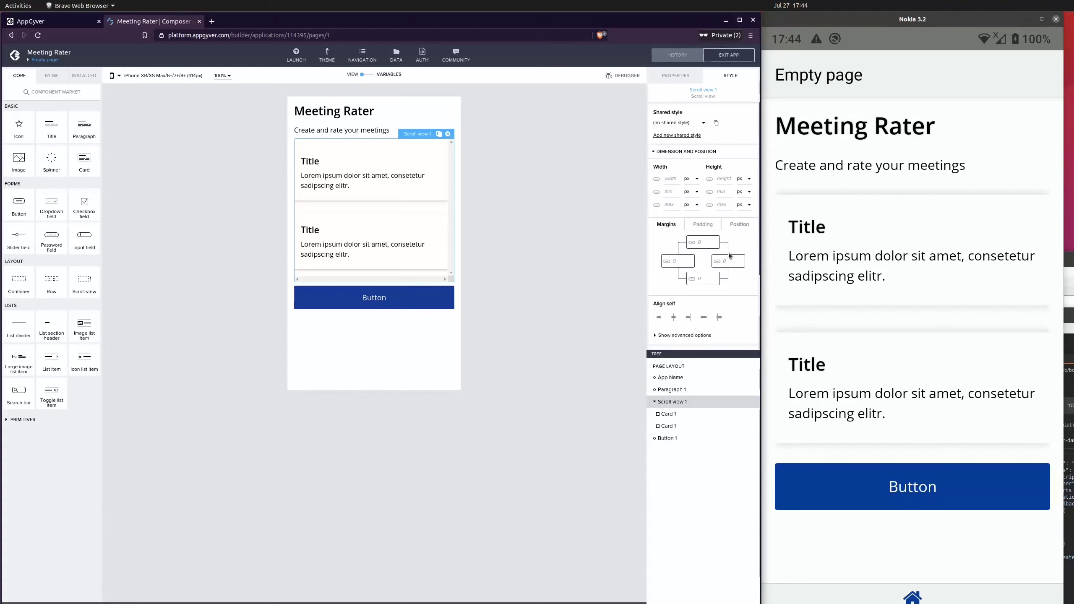
left_click(680, 151)
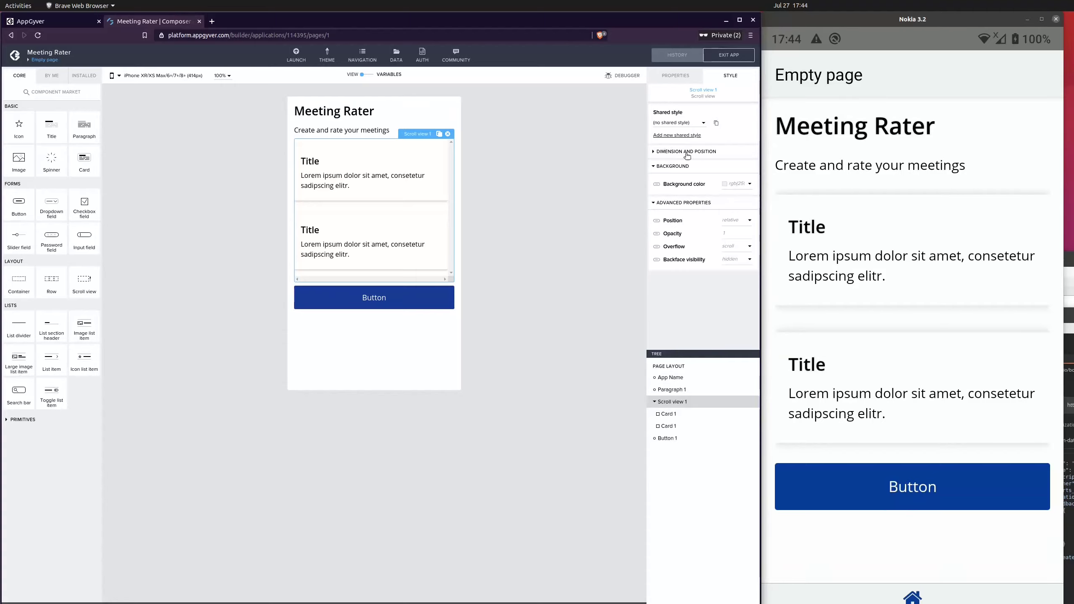
left_click(681, 153)
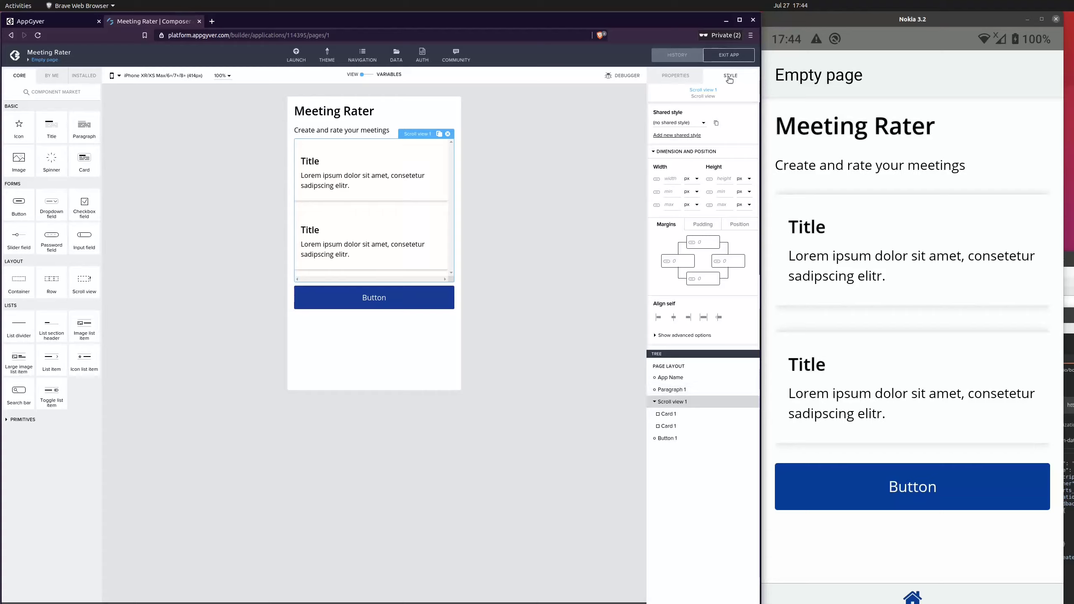
left_click(672, 166)
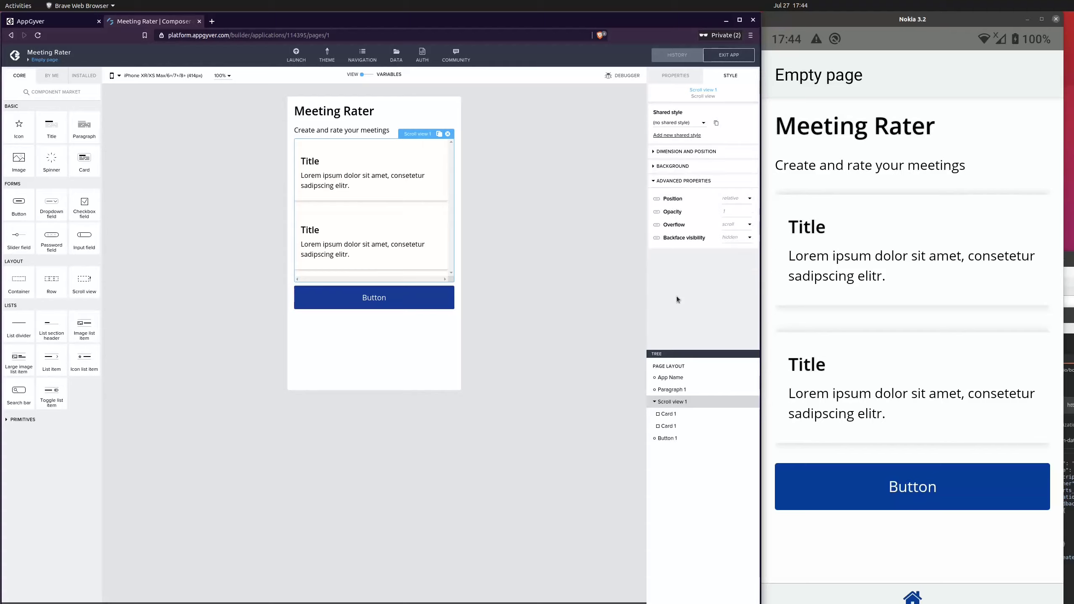
left_click(665, 181)
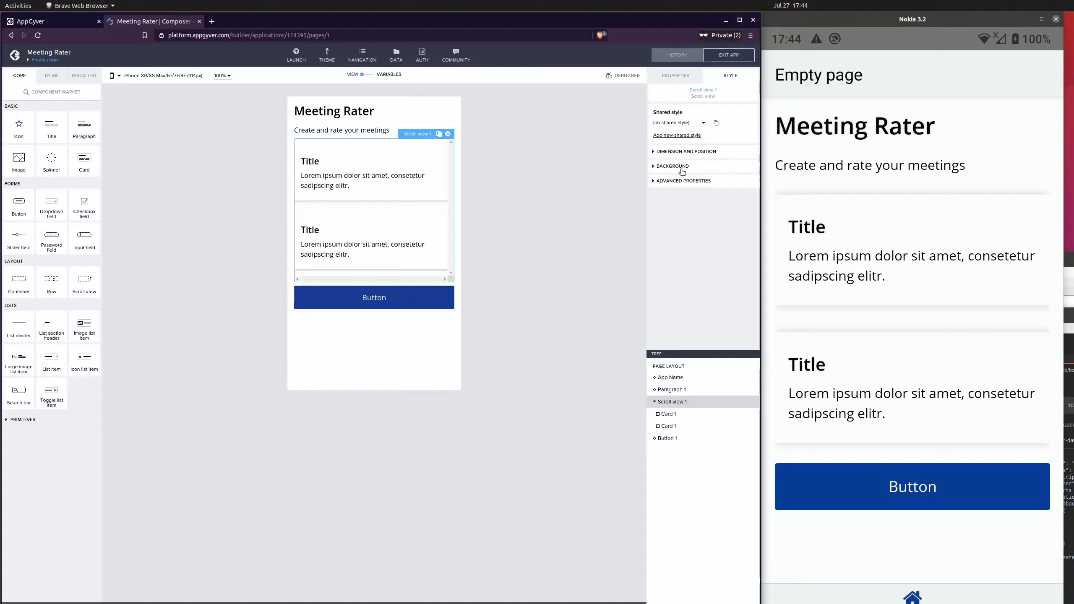
left_click(685, 182)
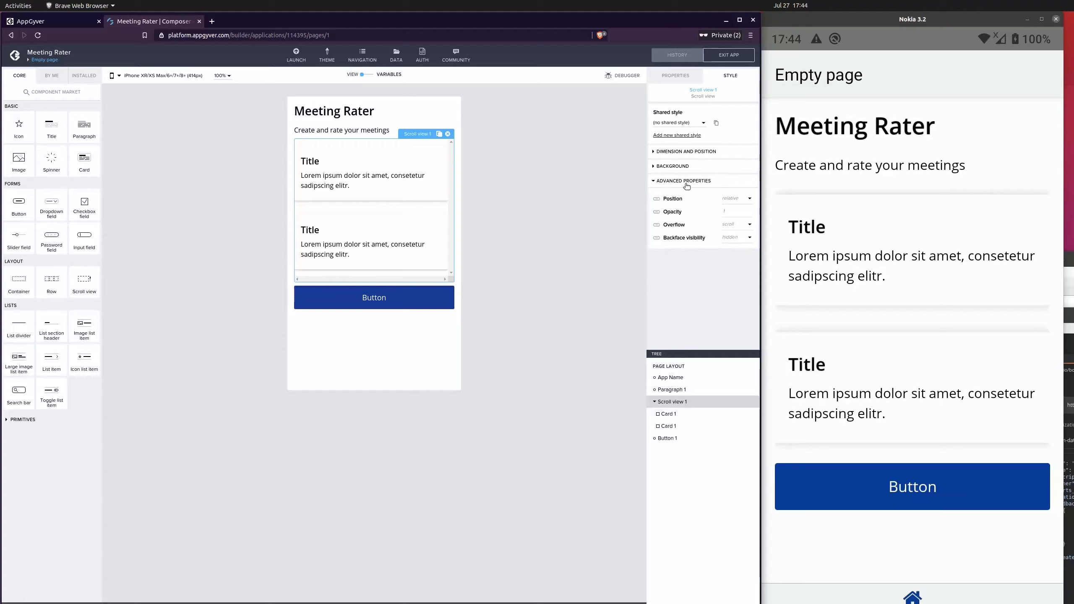
left_click(686, 183)
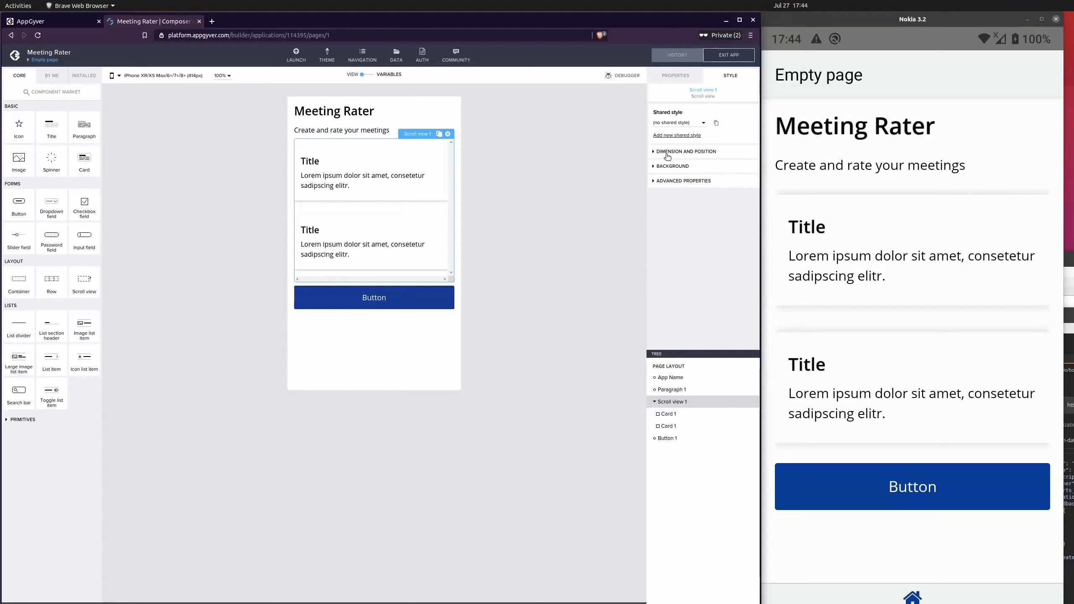
Set the scroll view's height to 400 px and save the app
left_click(699, 151)
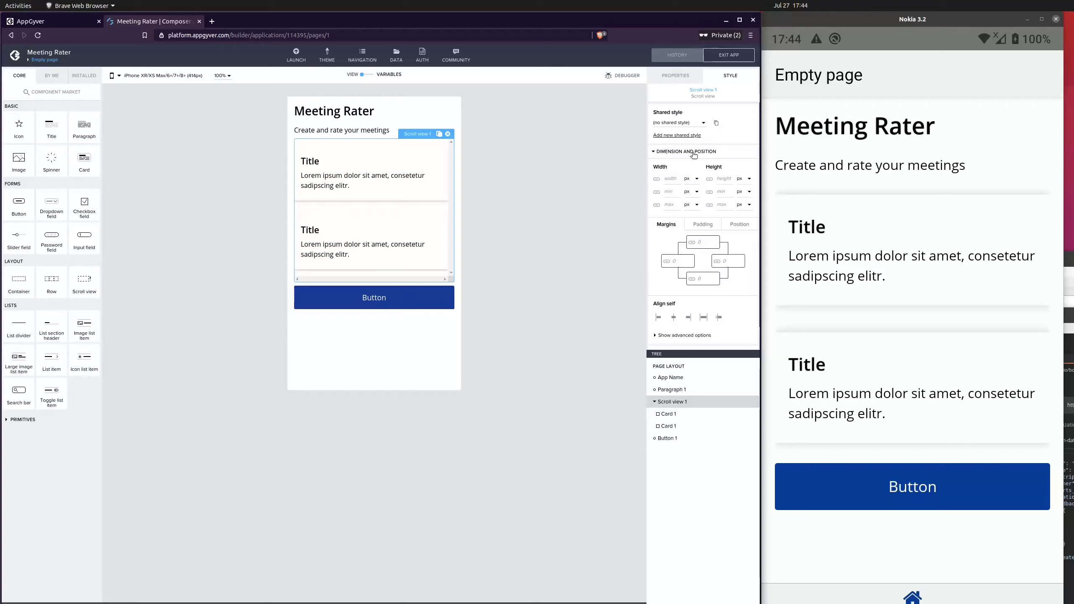
left_click(702, 230)
left_click(742, 230)
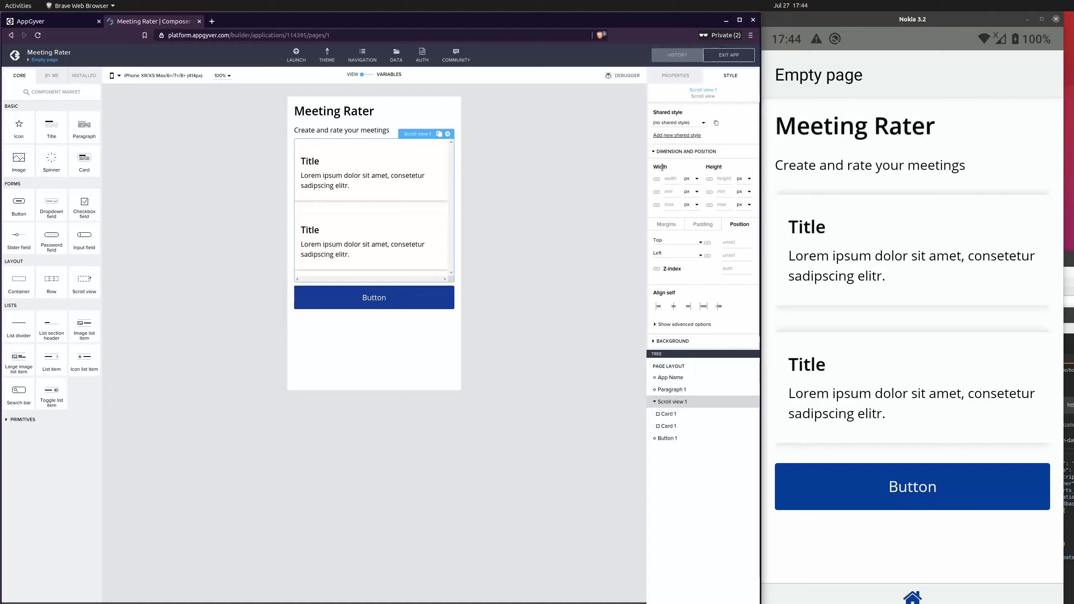
double_click(713, 167)
type("400")
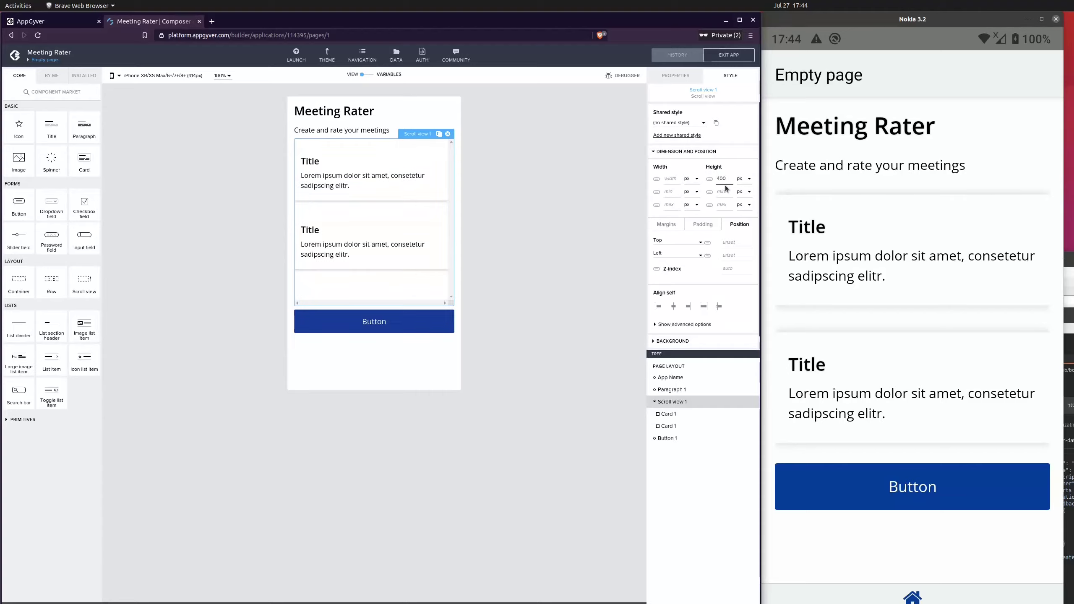
left_click(730, 54)
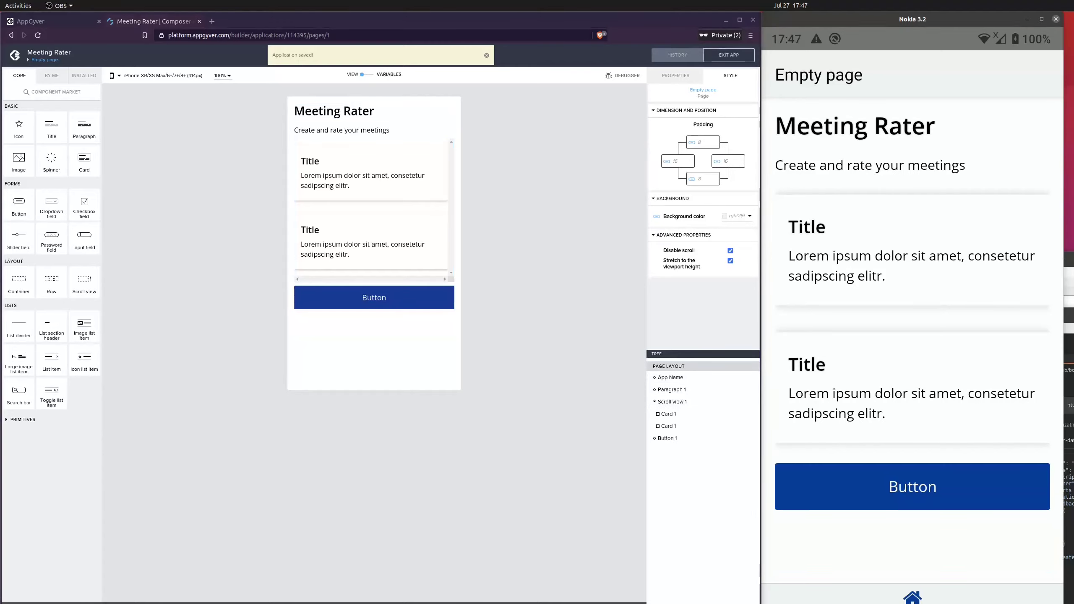
Copy the second card and paste five copies into the scroll view, then save the app
left_click(697, 426)
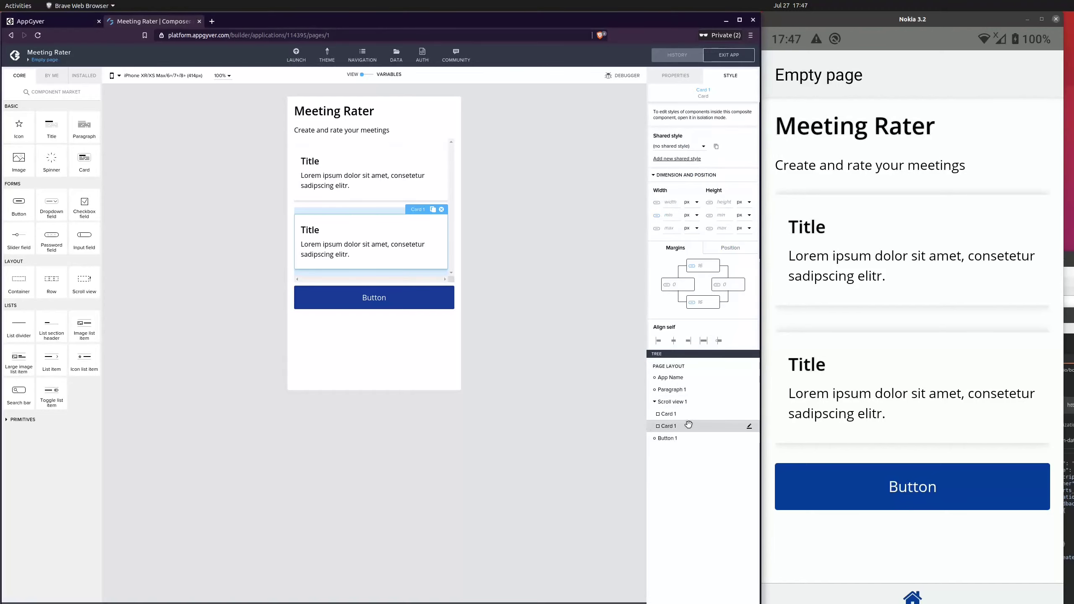
key("ctrl+c")
key("ctrl+v")
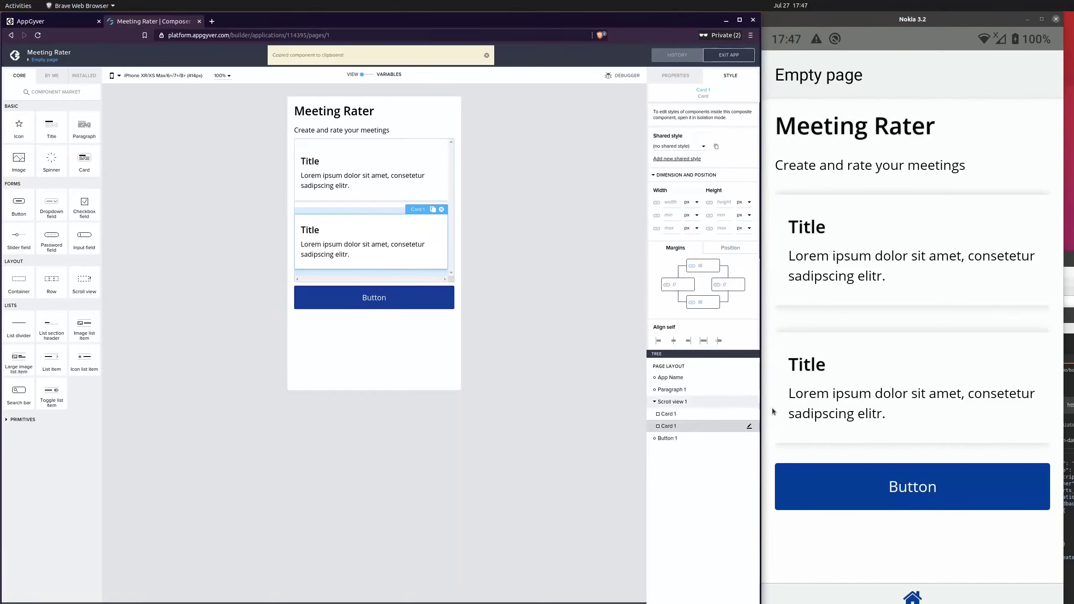
key("ctrl+v")
key("ctrl+v")
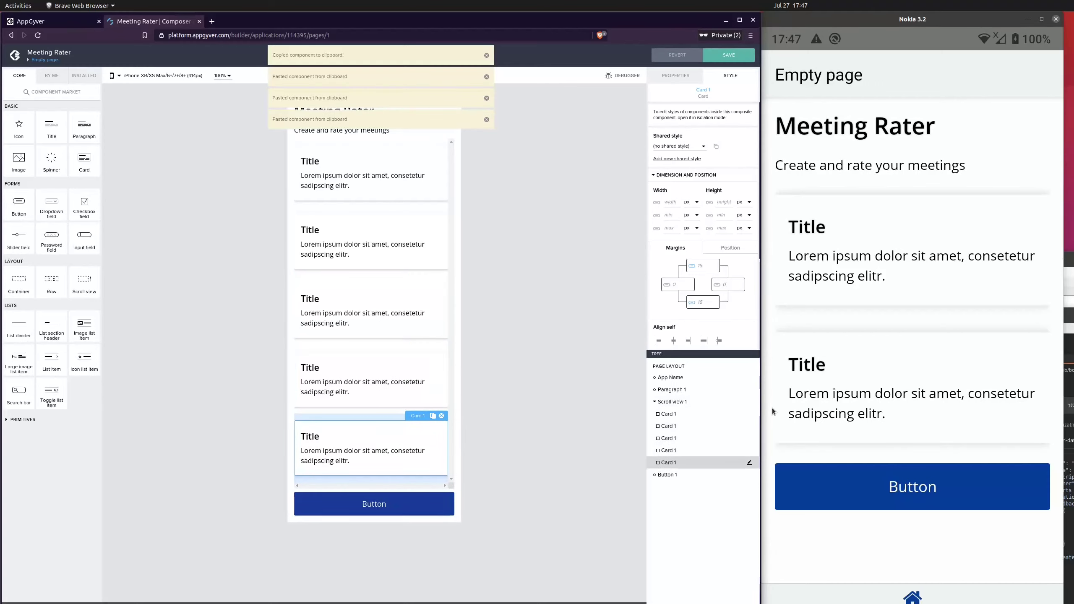
key("ctrl+v")
key("ctrl+v")
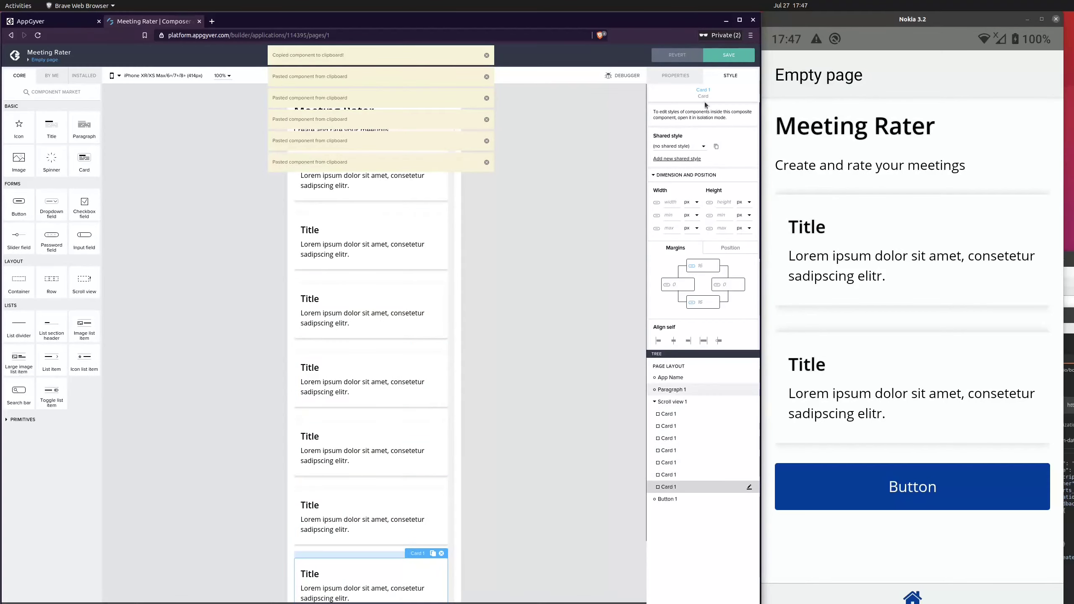
left_click(730, 56)
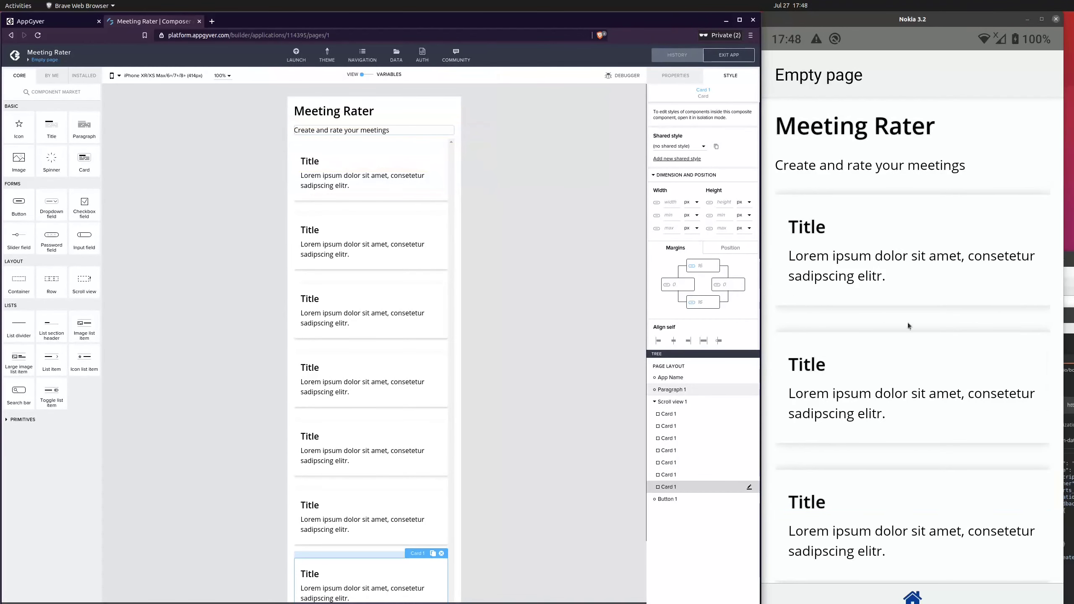
Scroll through the card list in the device preview to test the scrolling behaviour
left_click_drag(908, 320, 900, 207)
left_click_drag(926, 344, 922, 237)
left_click_drag(942, 381, 928, 272)
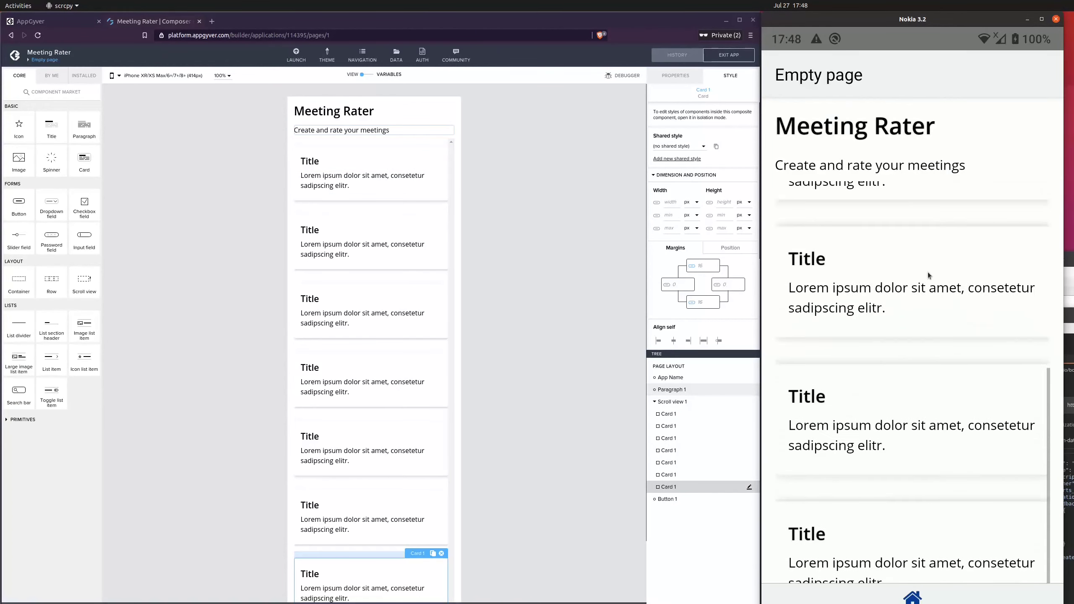
scroll(931, 314, "down", 4)
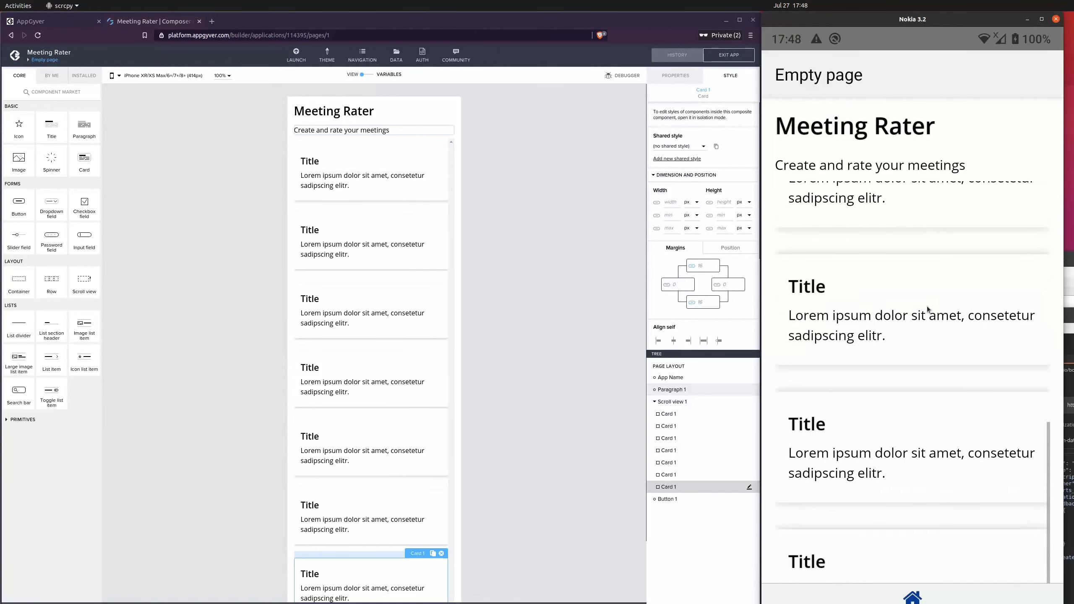
scroll(927, 305, "up", 4)
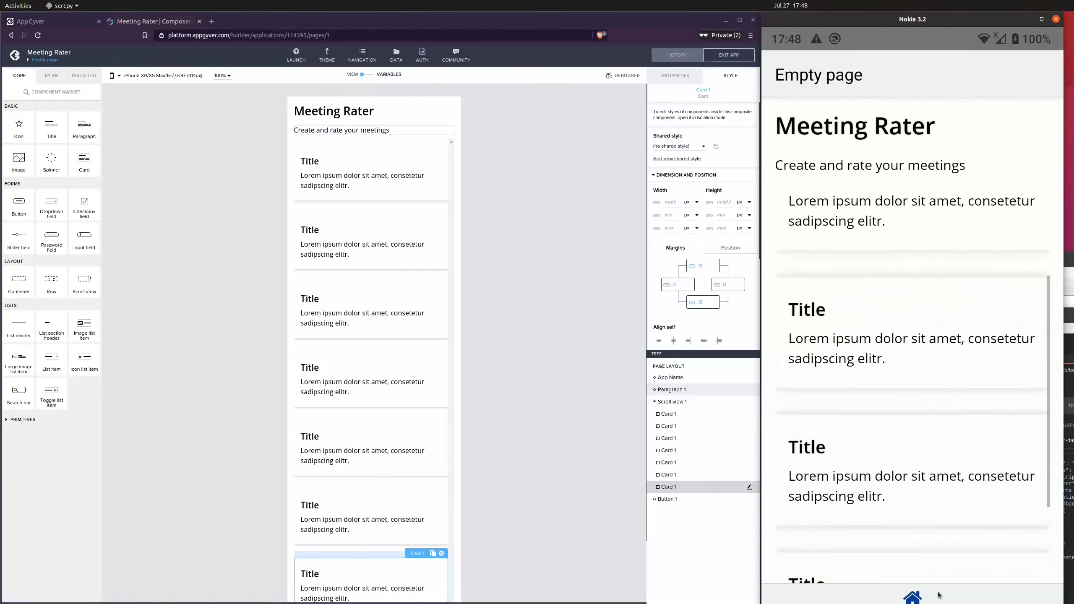
left_click(571, 264)
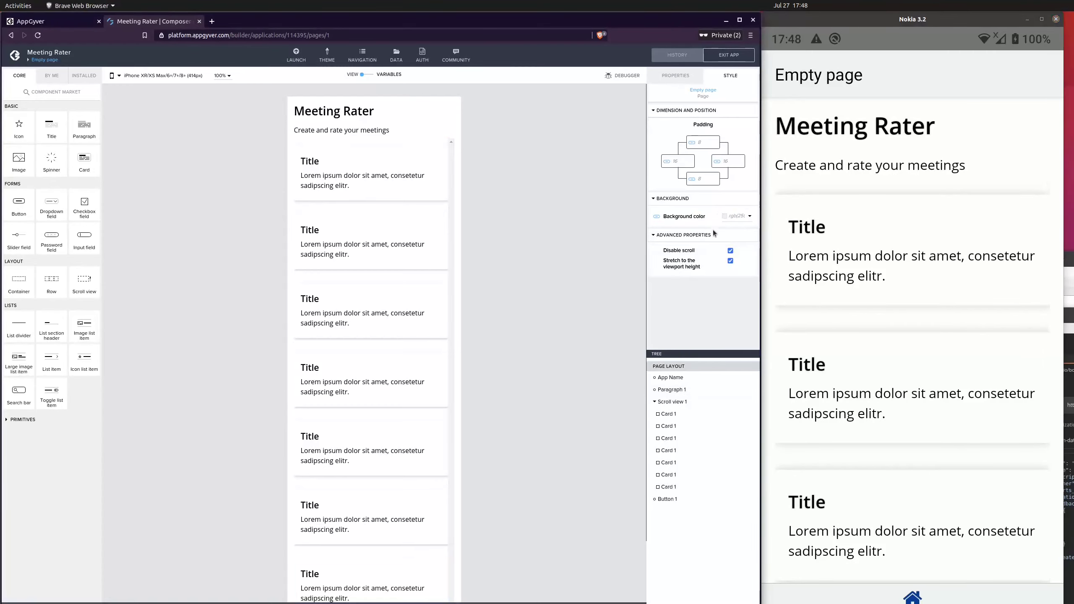
left_click(676, 76)
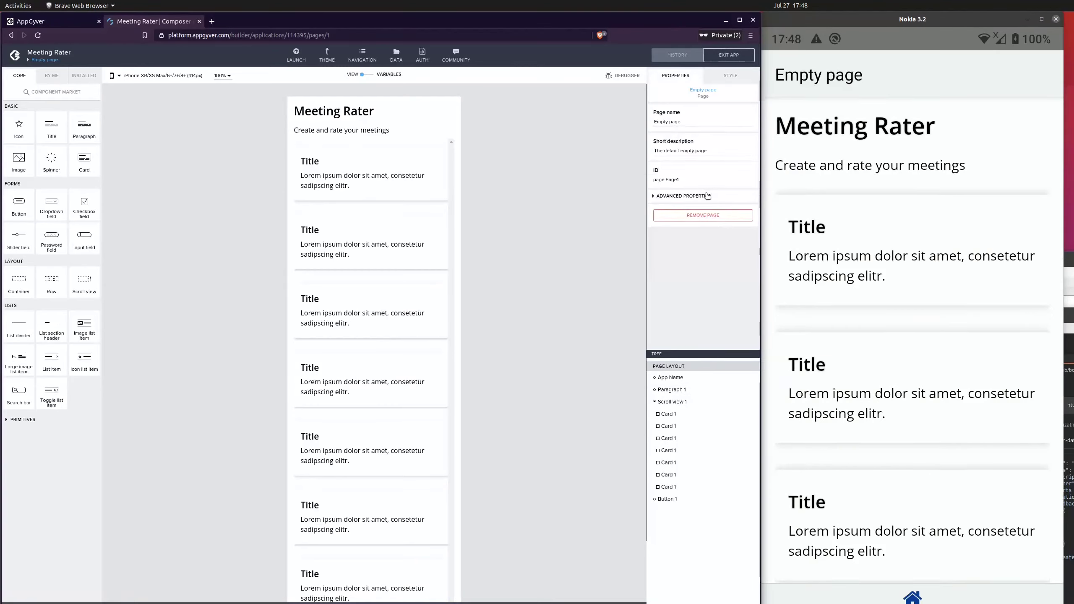
left_click_drag(919, 293, 916, 216)
left_click_drag(937, 407, 899, 489)
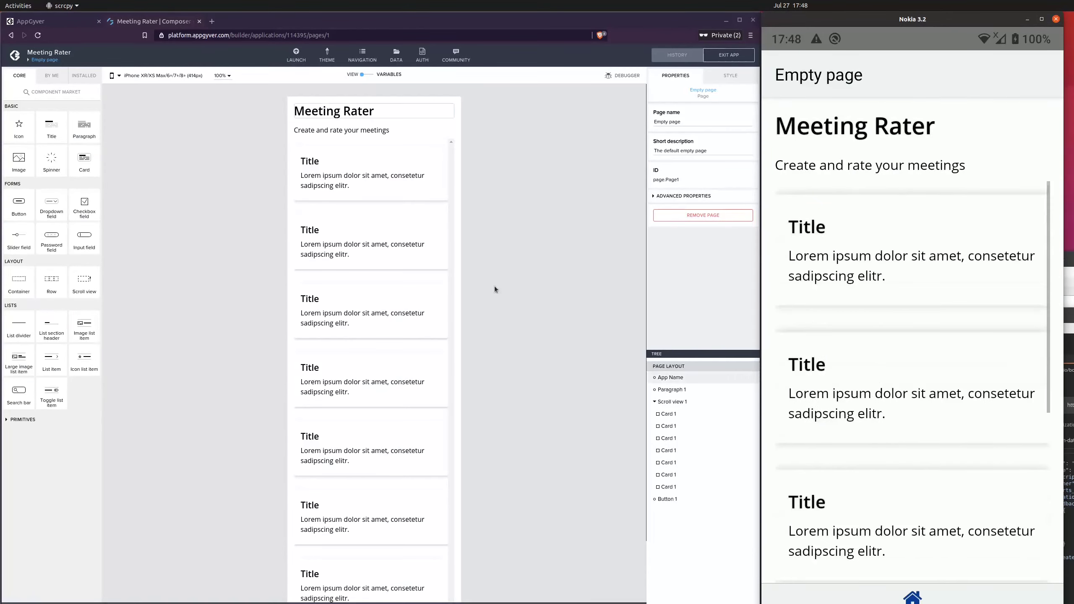
Set the scroll view's height to 400 px and save the app
left_click(377, 139)
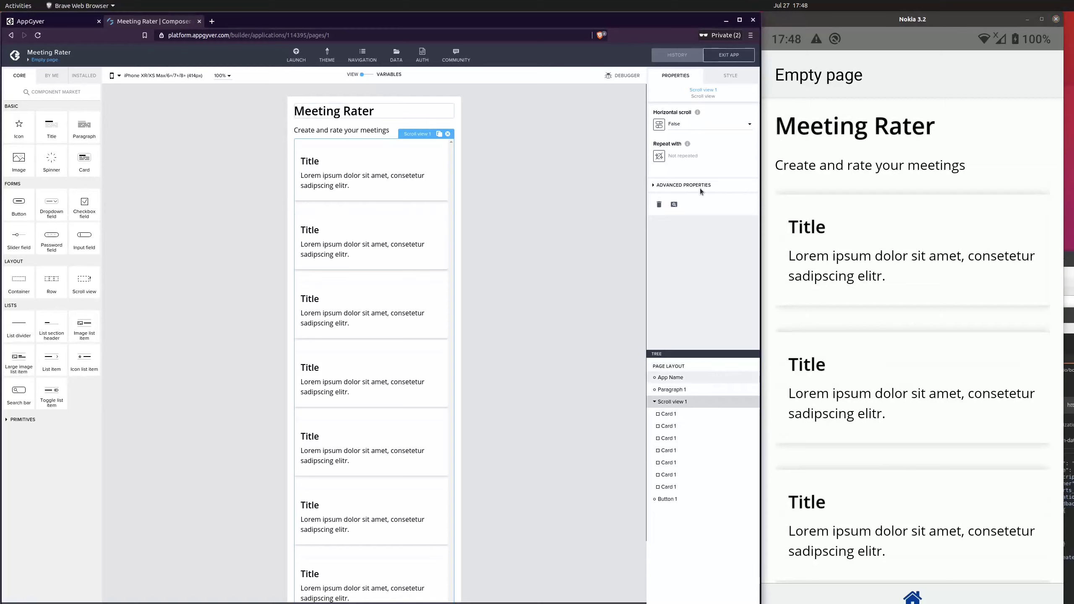
left_click(727, 79)
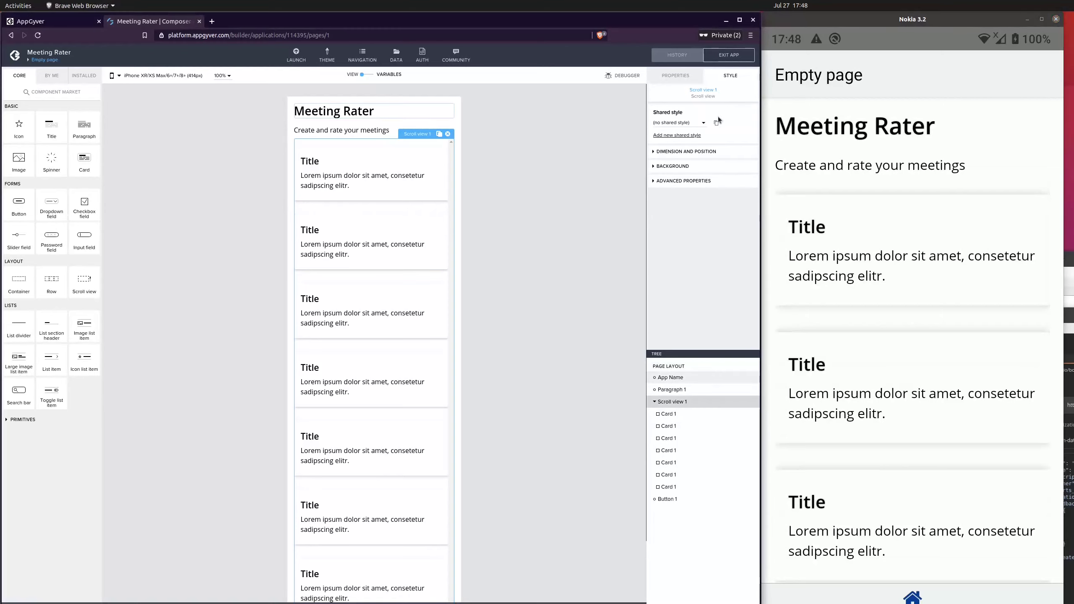
left_click(685, 153)
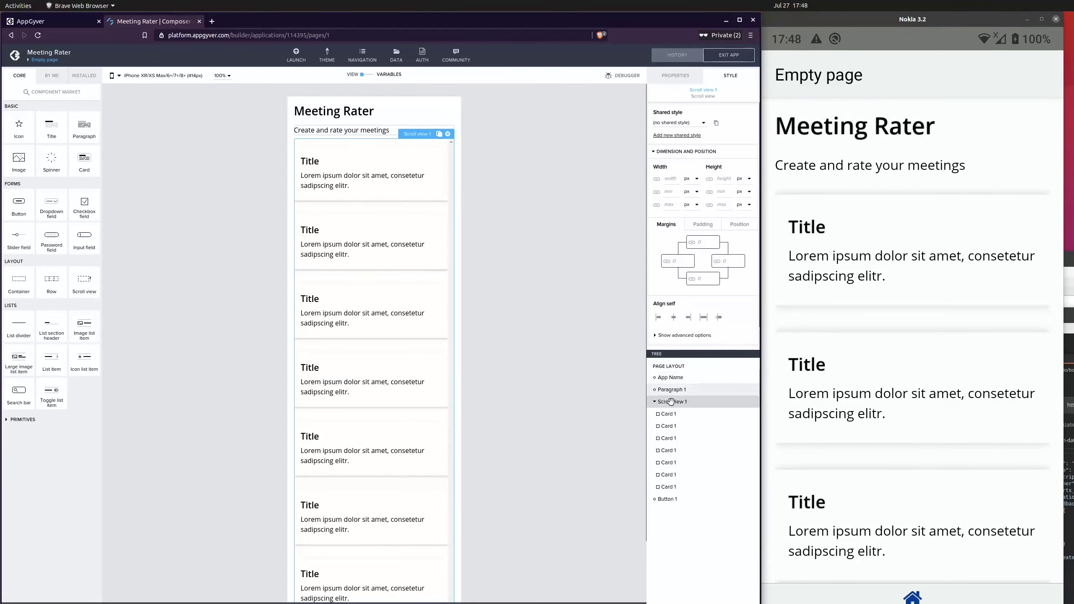
left_click(724, 178)
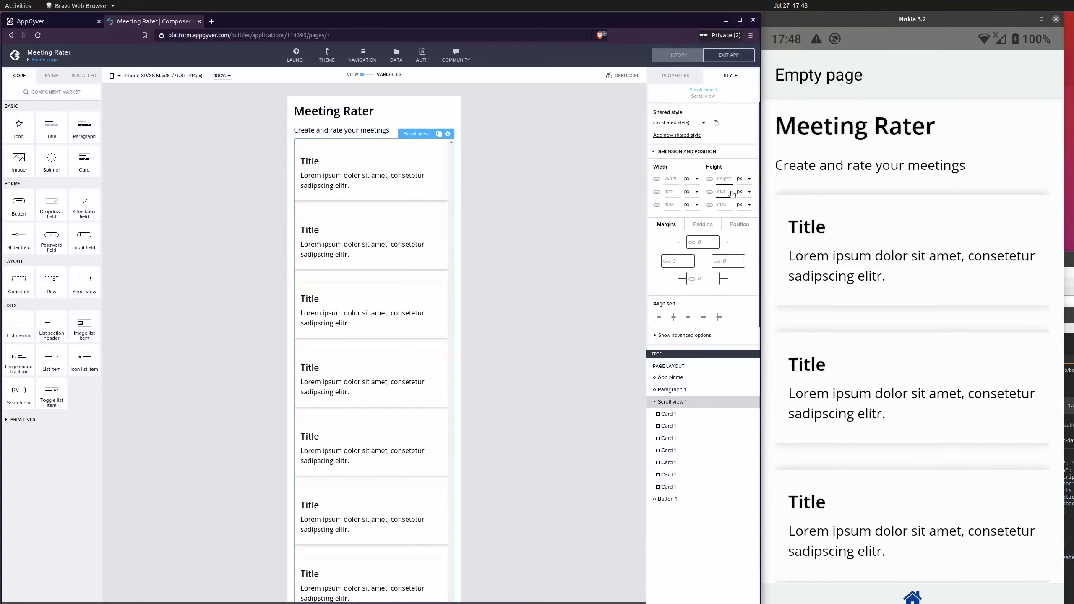
type("400")
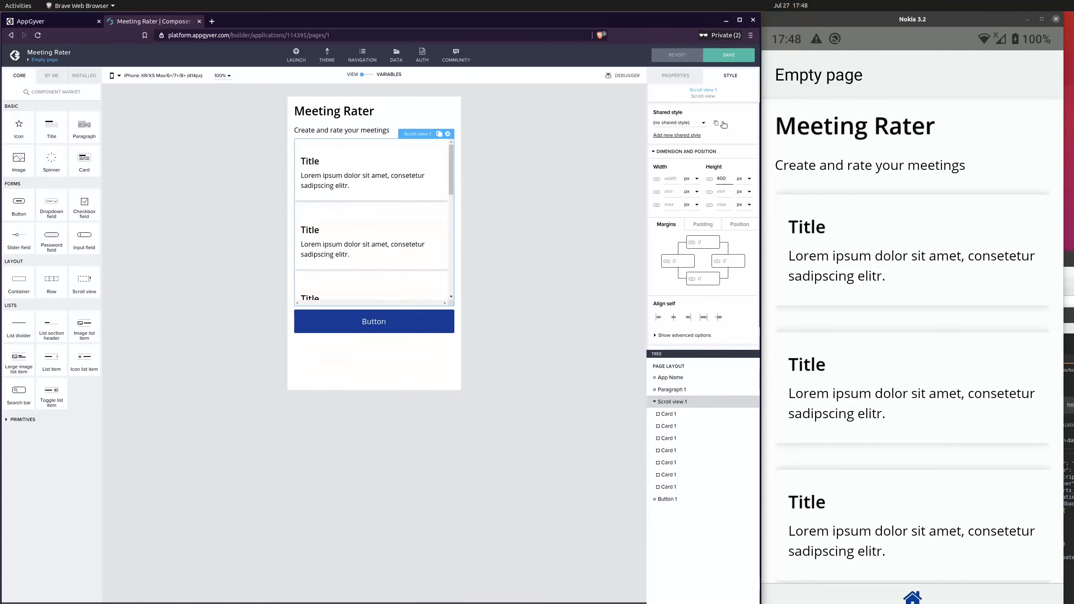
left_click(729, 55)
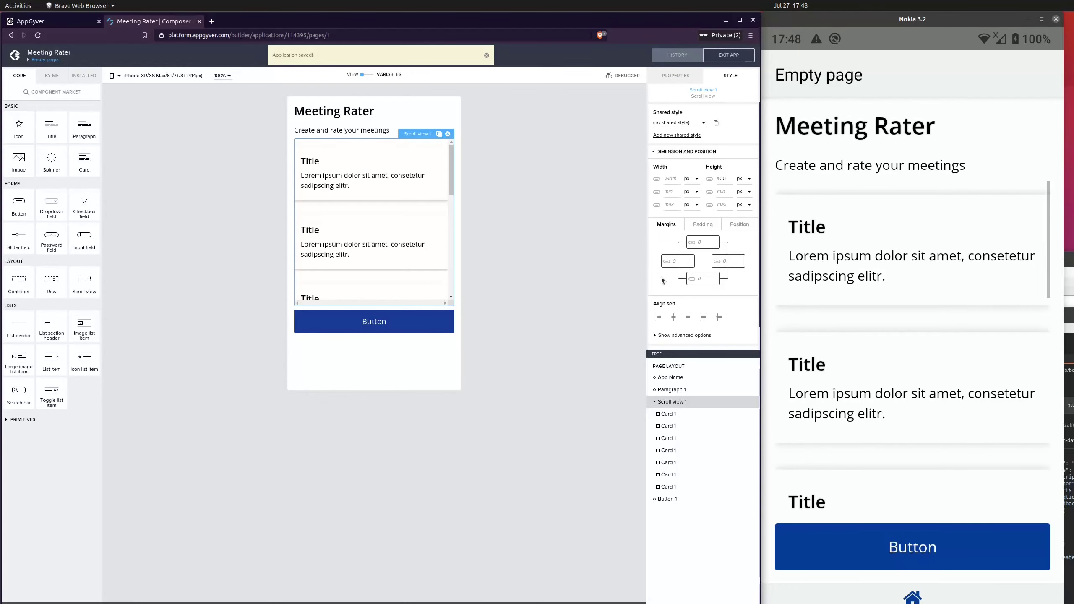
Switch the scroll view's height unit to percent, set the height to 80 %, and save the app
left_click(947, 366)
scroll(980, 287, "down", 3)
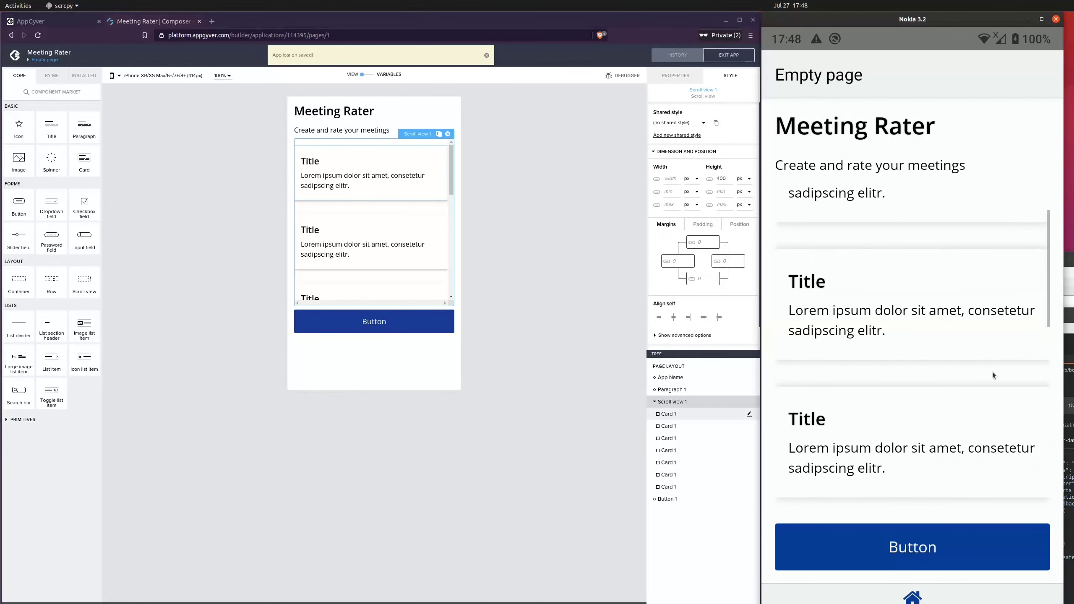
scroll(951, 407, "up", 5)
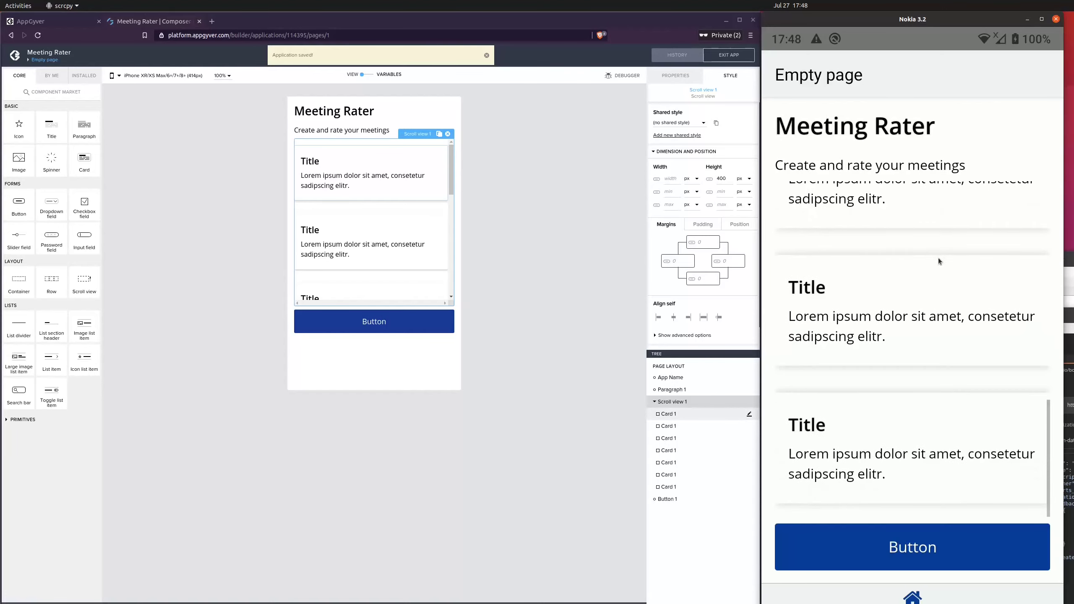
scroll(917, 407, "down", 3)
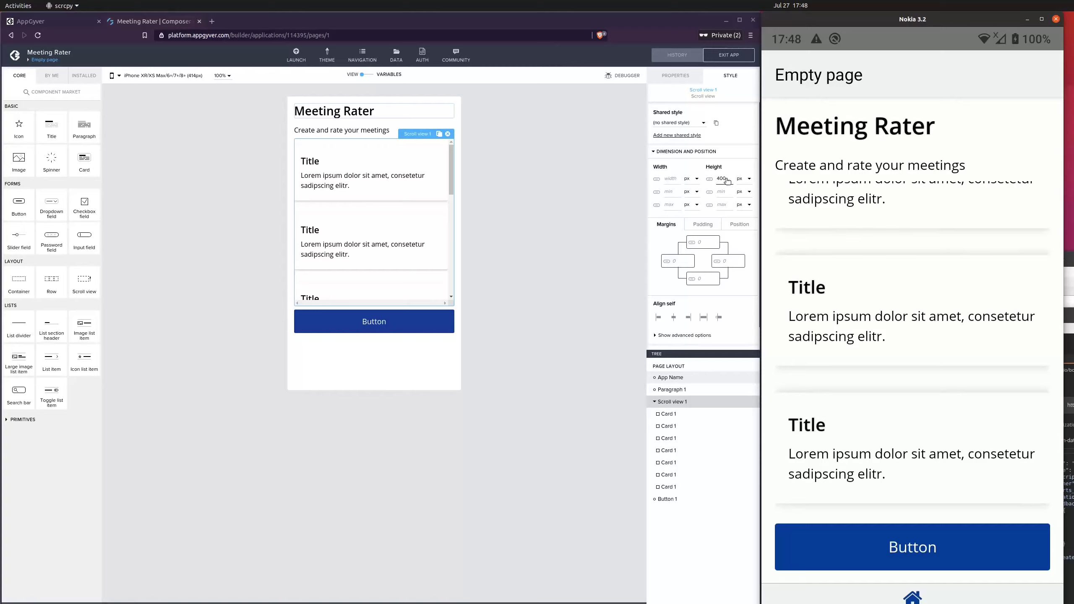
left_click(743, 181)
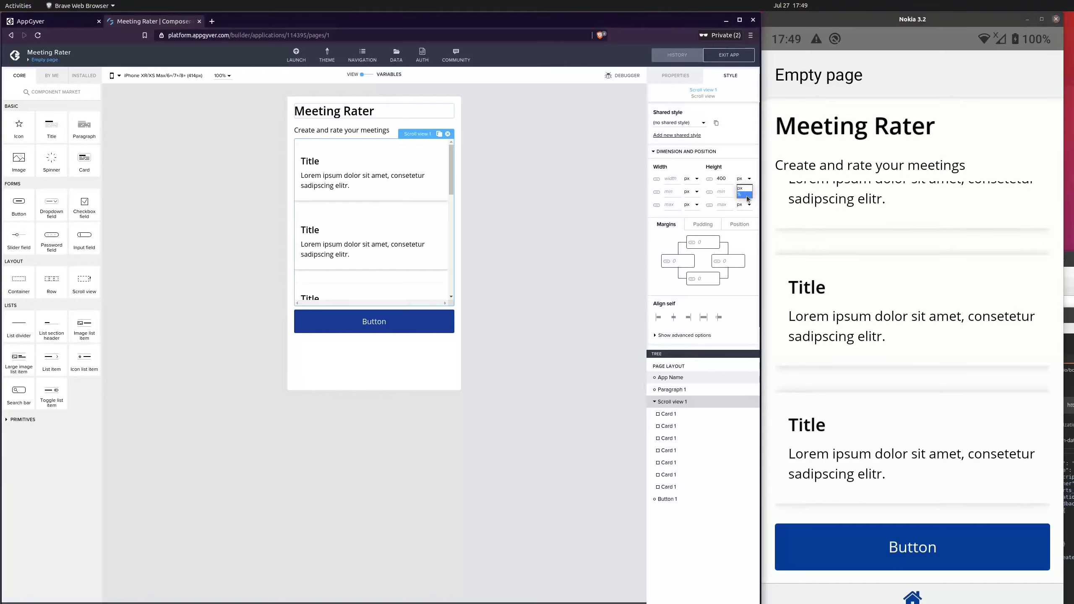
left_click(742, 195)
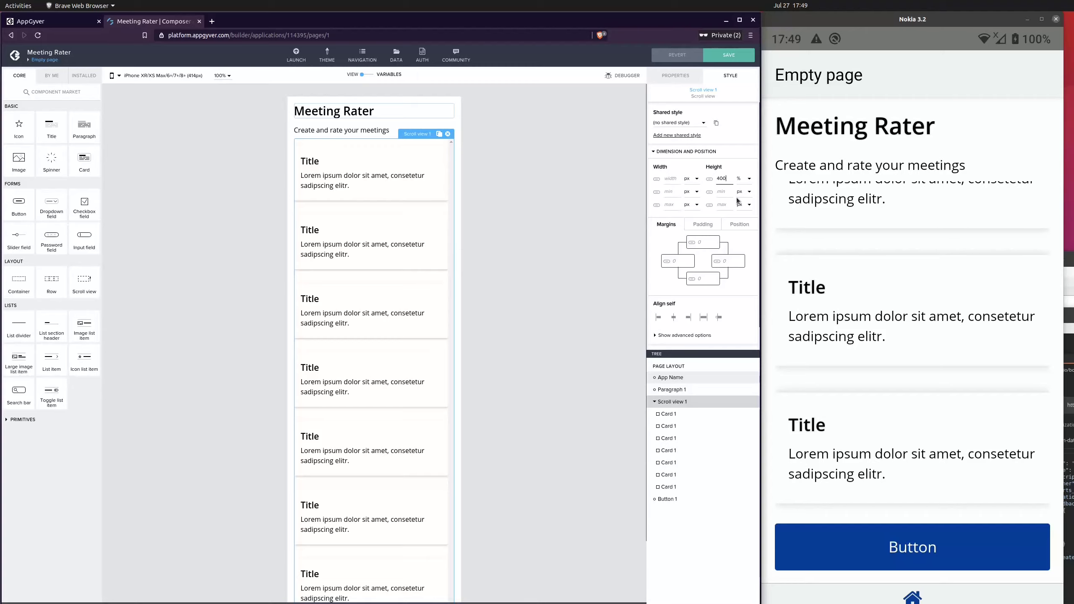
key("BackSpace")
type("80")
left_click(739, 56)
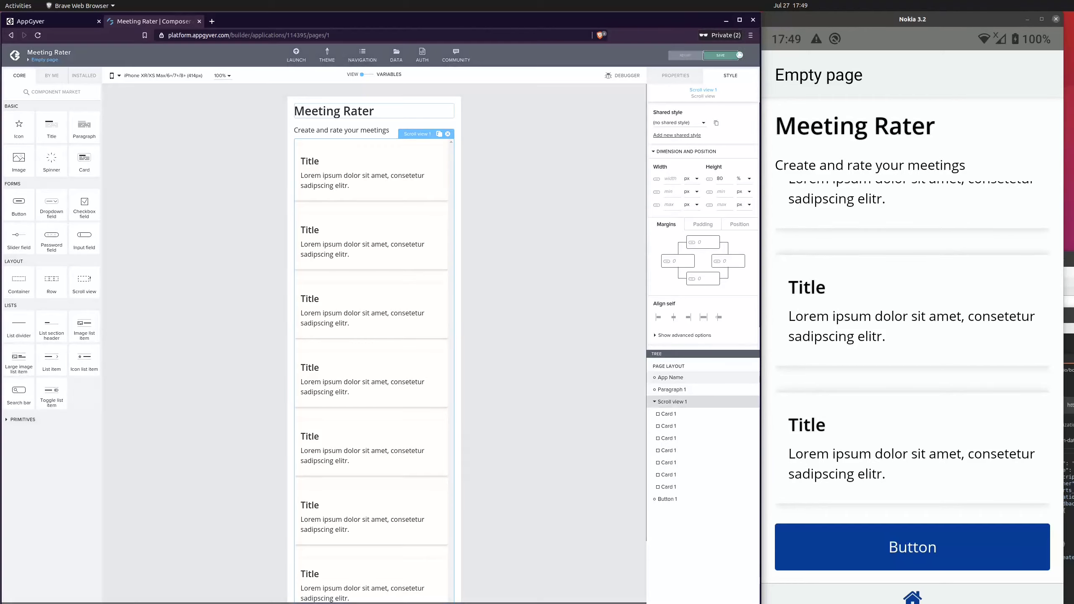
Set the scroll view's height to 60 %
left_click(559, 243)
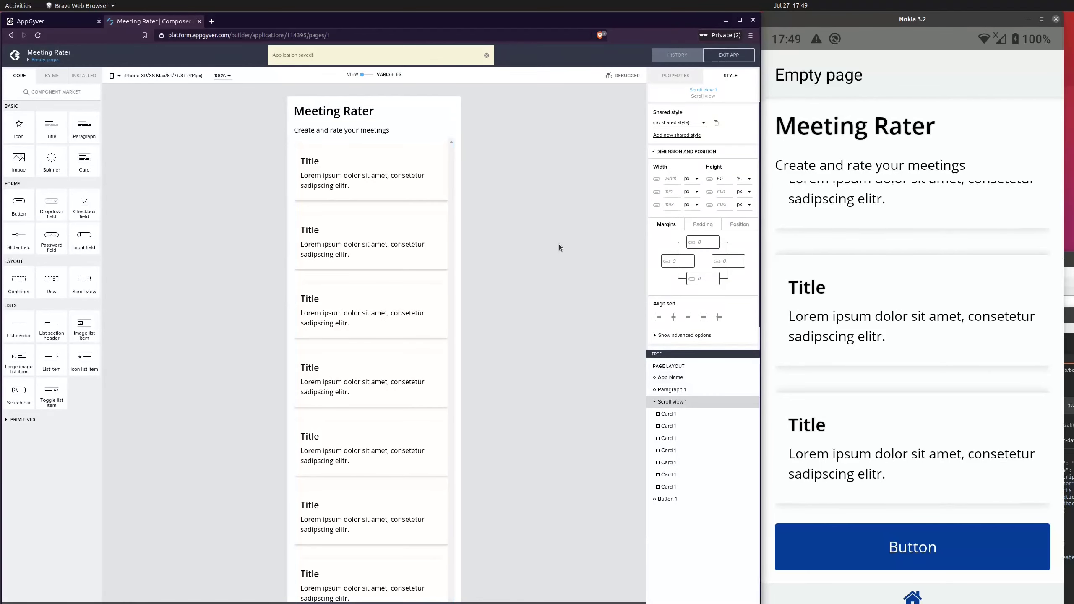
scroll(874, 351, "down", 7)
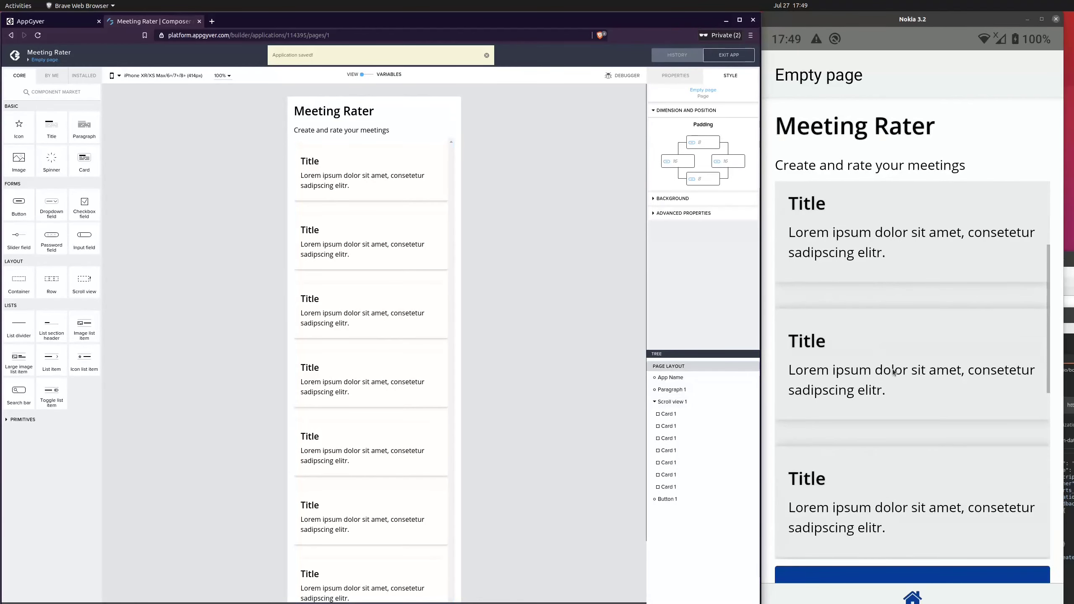
scroll(906, 378, "up", 6)
scroll(909, 382, "up", 1)
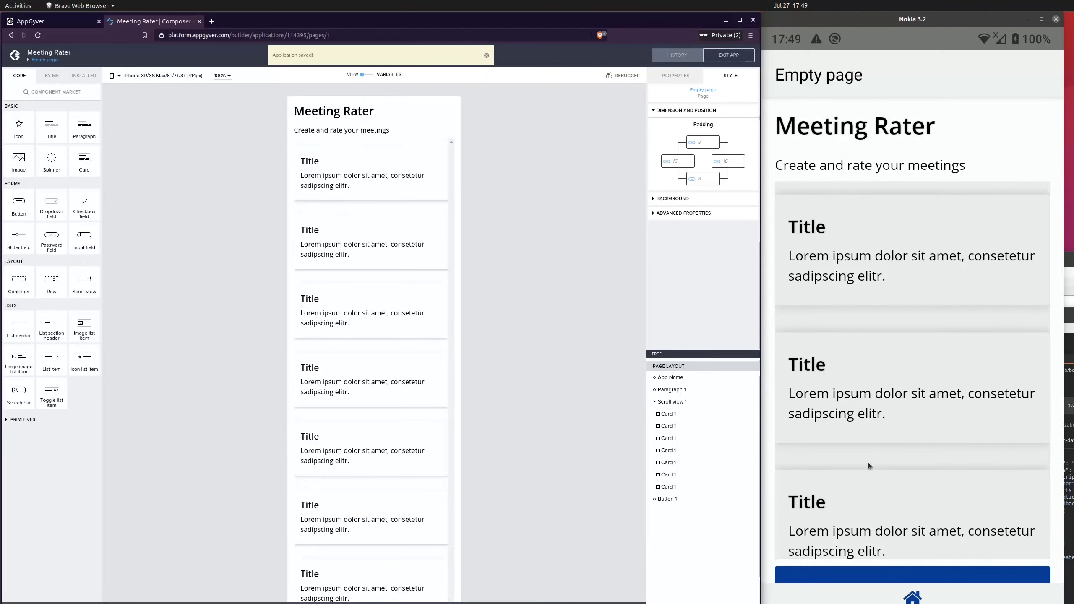
left_click(362, 142)
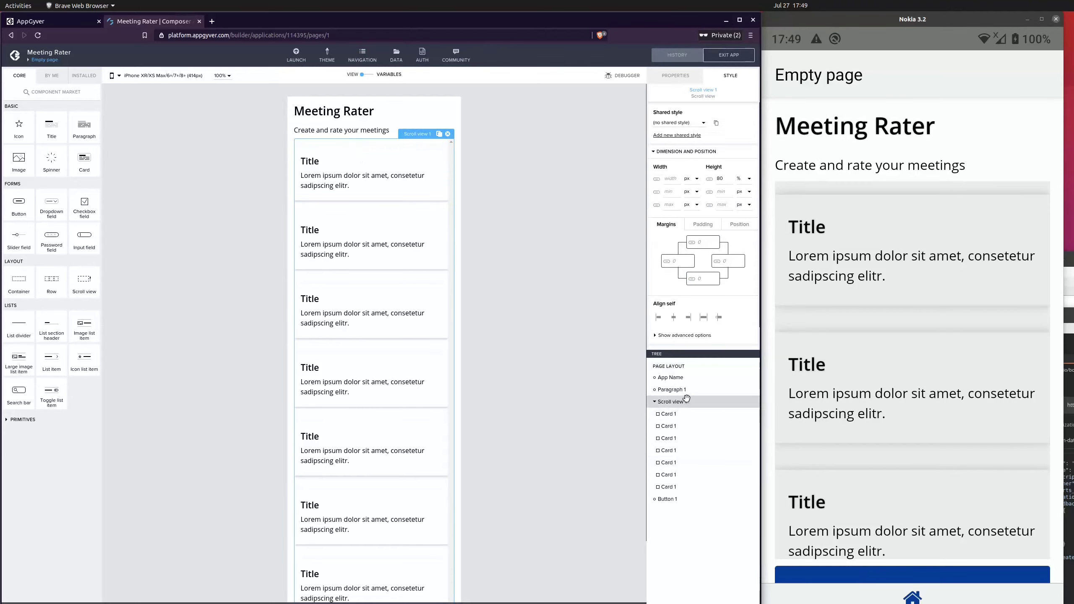
double_click(727, 179)
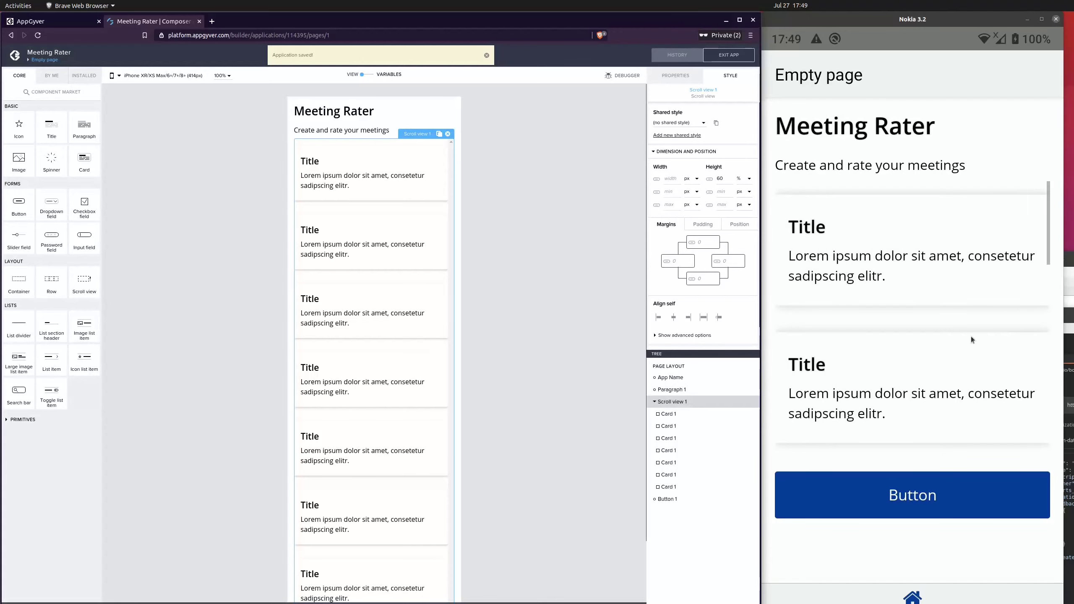
Switch the scroll view's height unit back to px
scroll(943, 331, "down", 3)
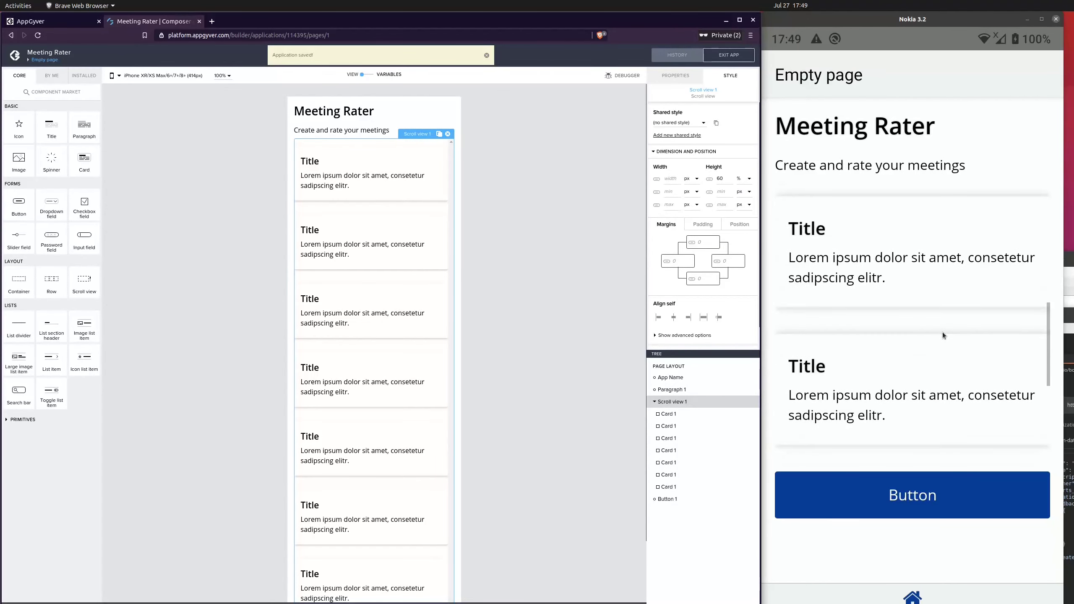
scroll(941, 334, "down", 8)
scroll(941, 335, "up", 8)
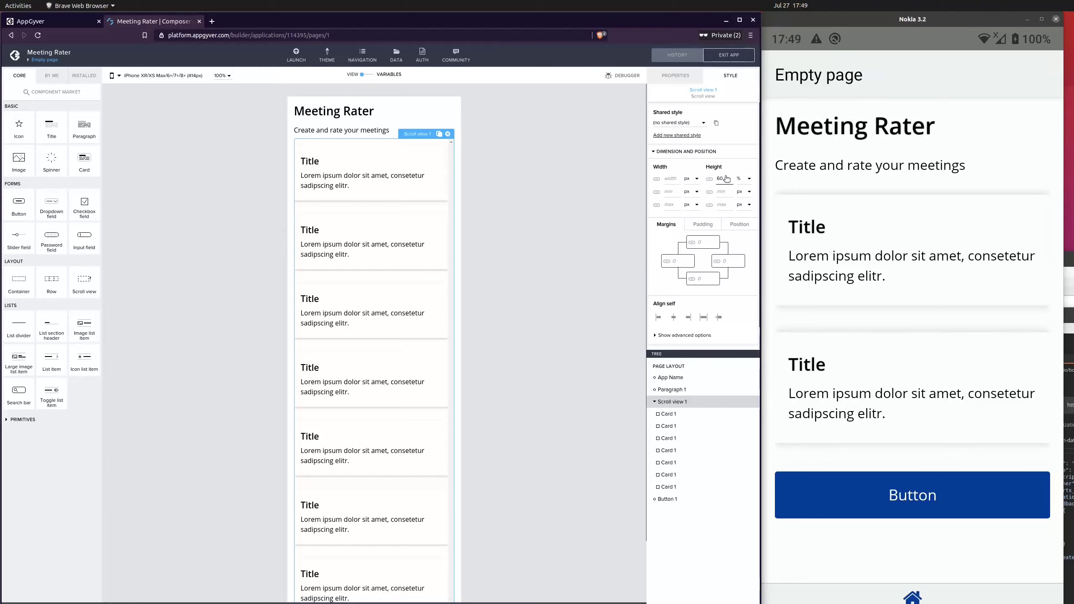
left_click(749, 178)
left_click(748, 185)
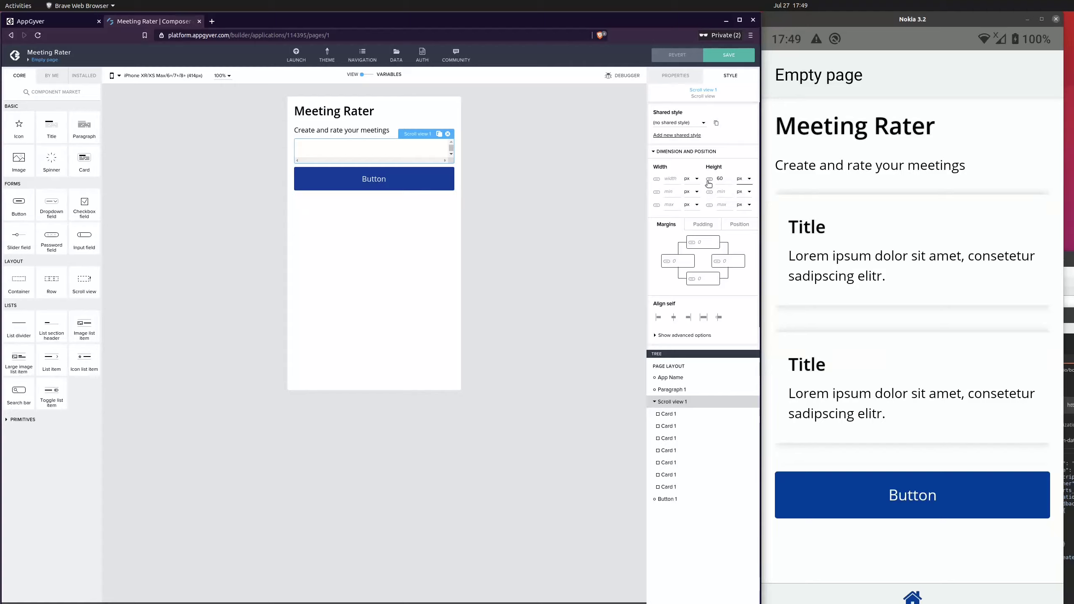
Switch the scroll view's height to formula mode and open its formula editor
left_click(709, 182)
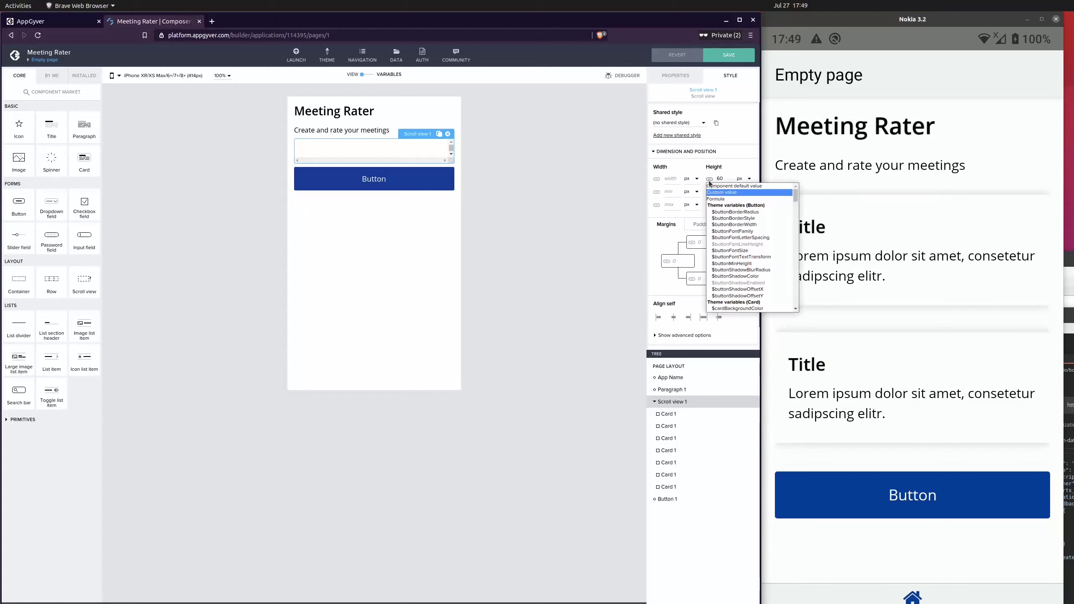
left_click(731, 199)
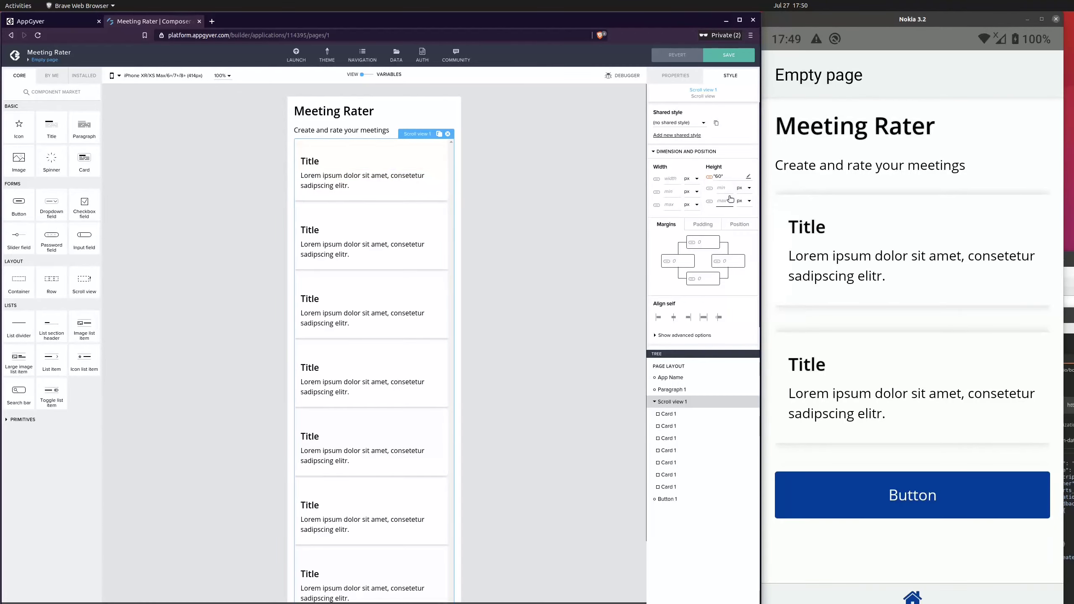
left_click(709, 177)
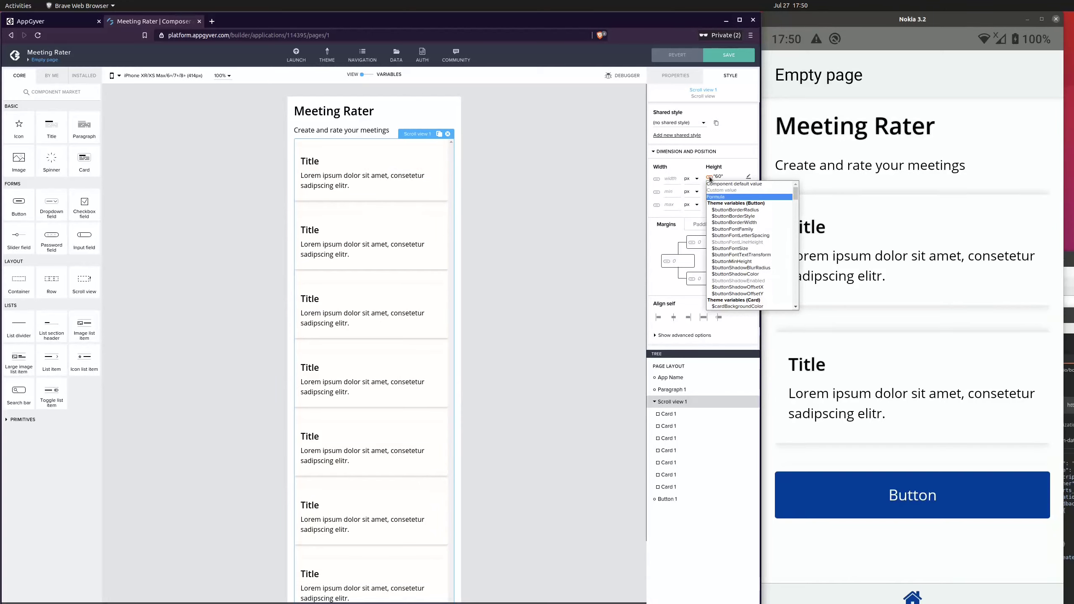
left_click(721, 197)
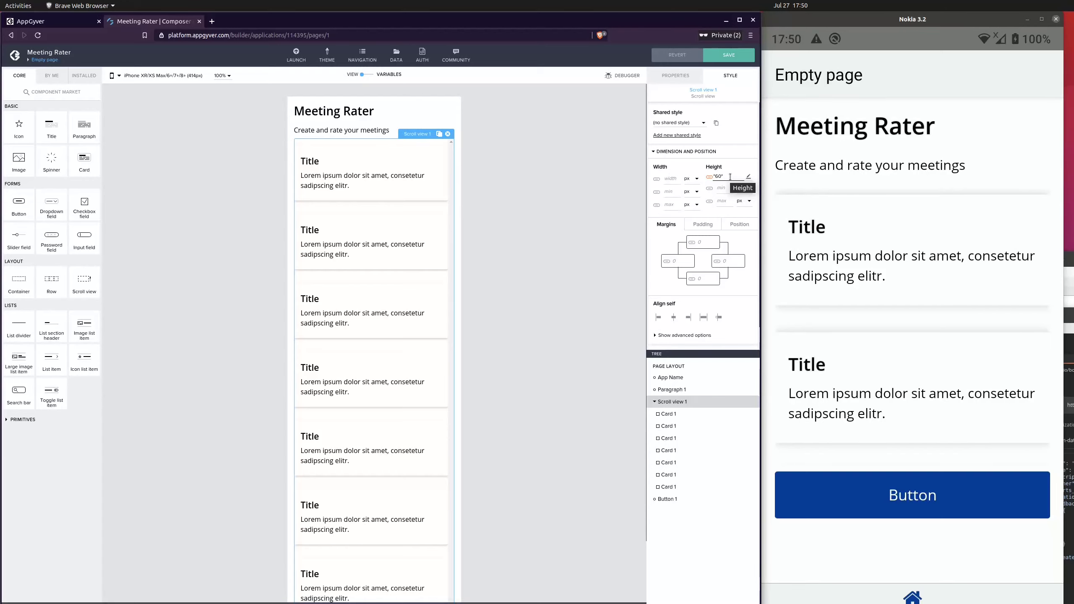
left_click(731, 176)
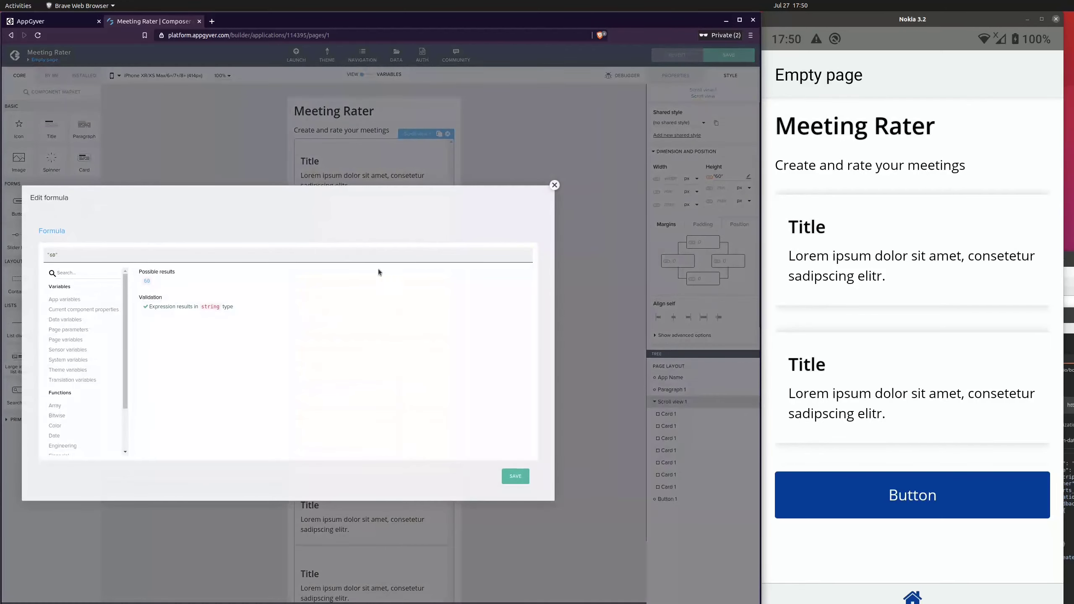
Edit the height formula text and clear it completely
left_click(74, 251)
left_click(99, 254)
key("BackSpace")
key("BackSpace")
key("BackSpace")
key("BackSpace")
type("6")
key("BackSpace")
key("BackSpace")
type("\"")
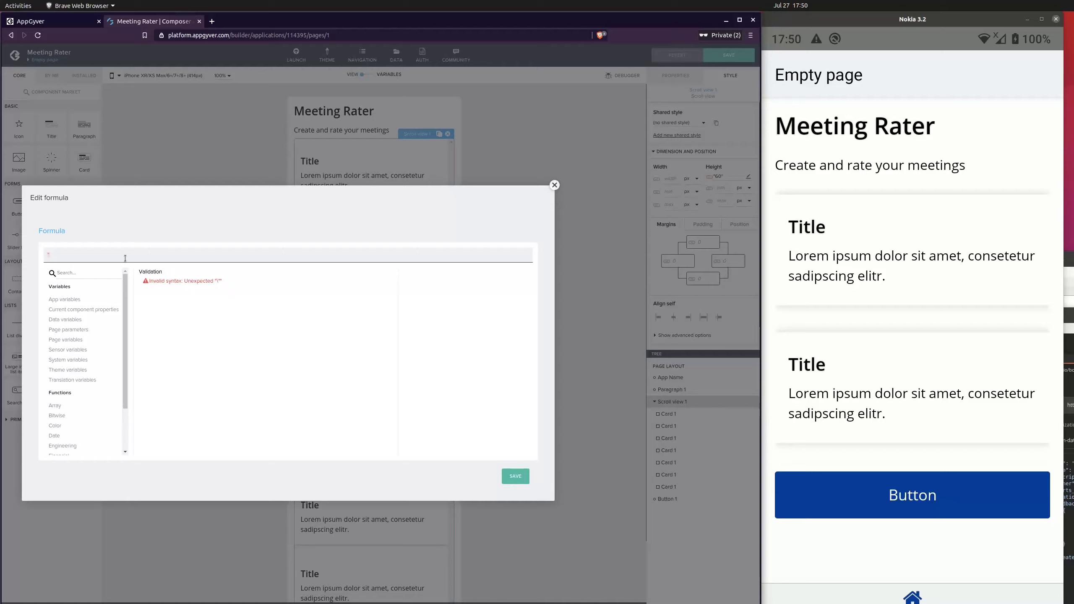
type("60\"")
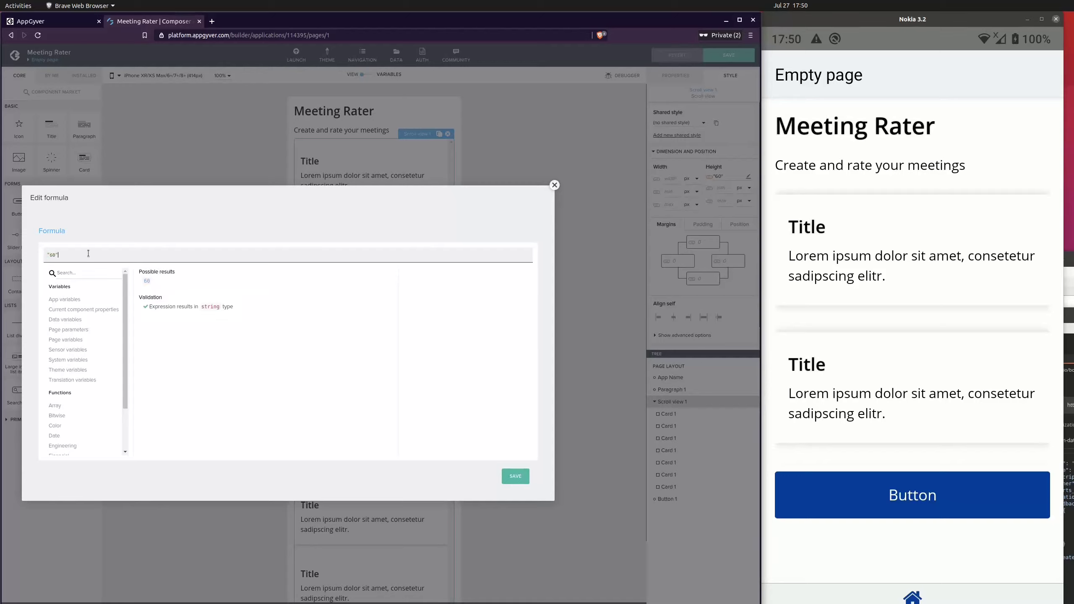
key("ctrl+a")
key("BackSpace")
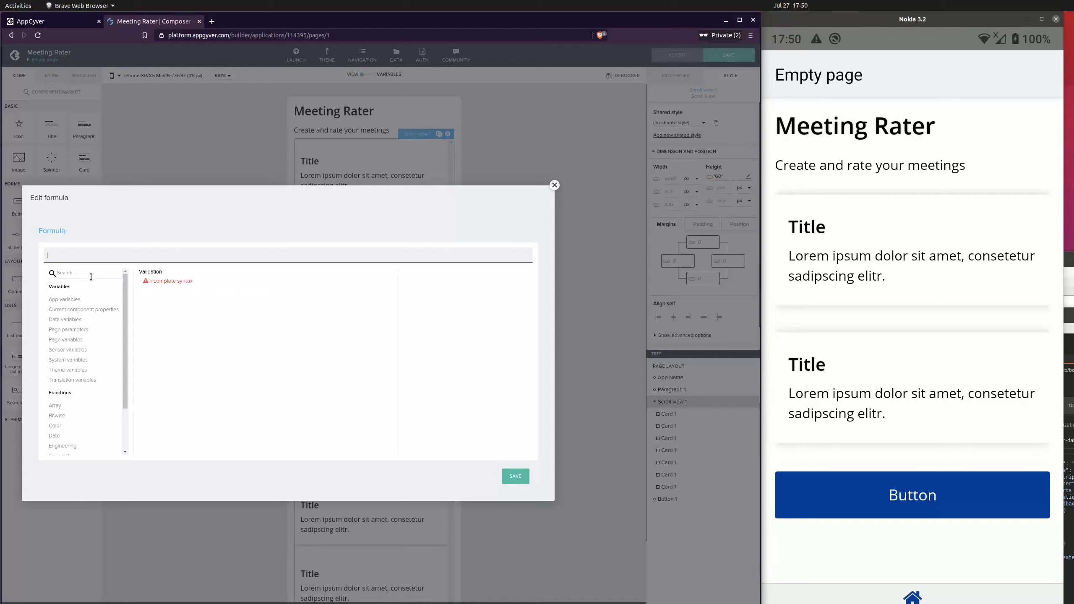
Set the height formula to systemVars.dimensions.viewport.height - 200 using the system variables list, and save the formula
scroll(93, 352, "down", 2)
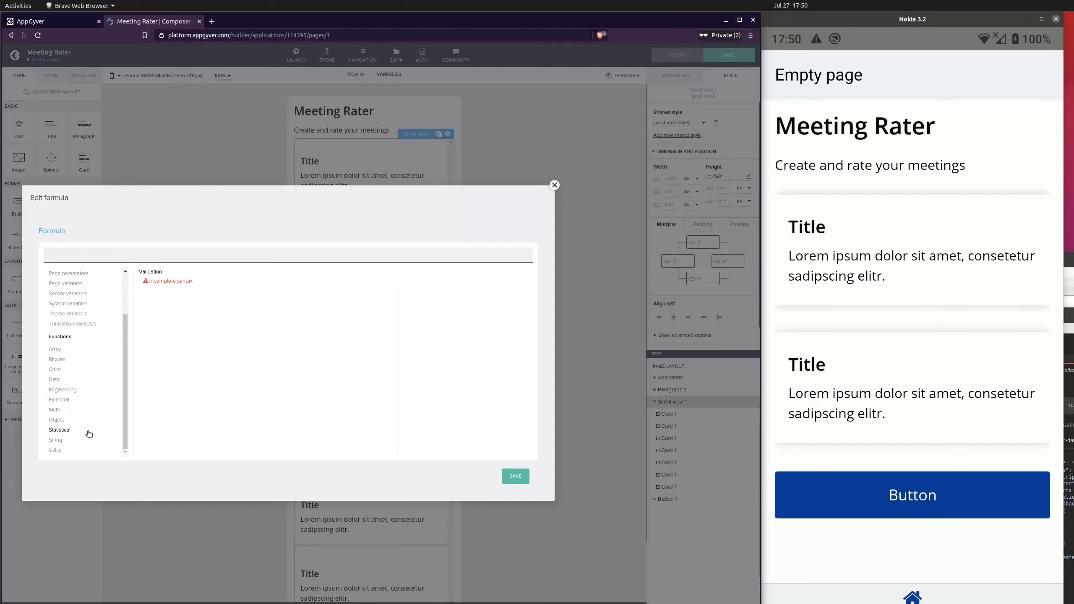
scroll(120, 308, "up", 2)
scroll(65, 360, "up", 1)
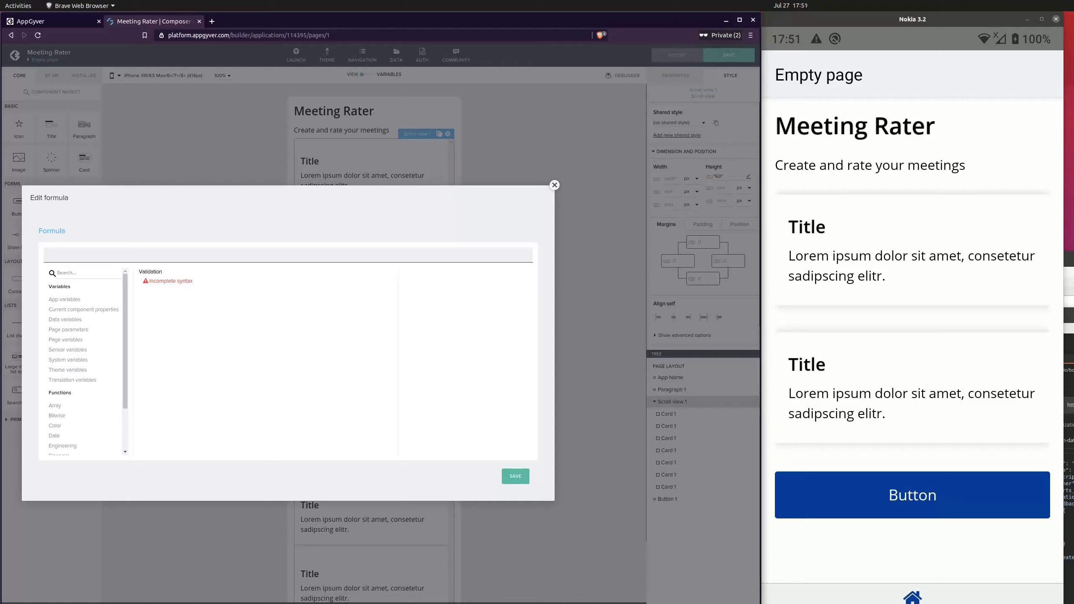
key("alt+Tab")
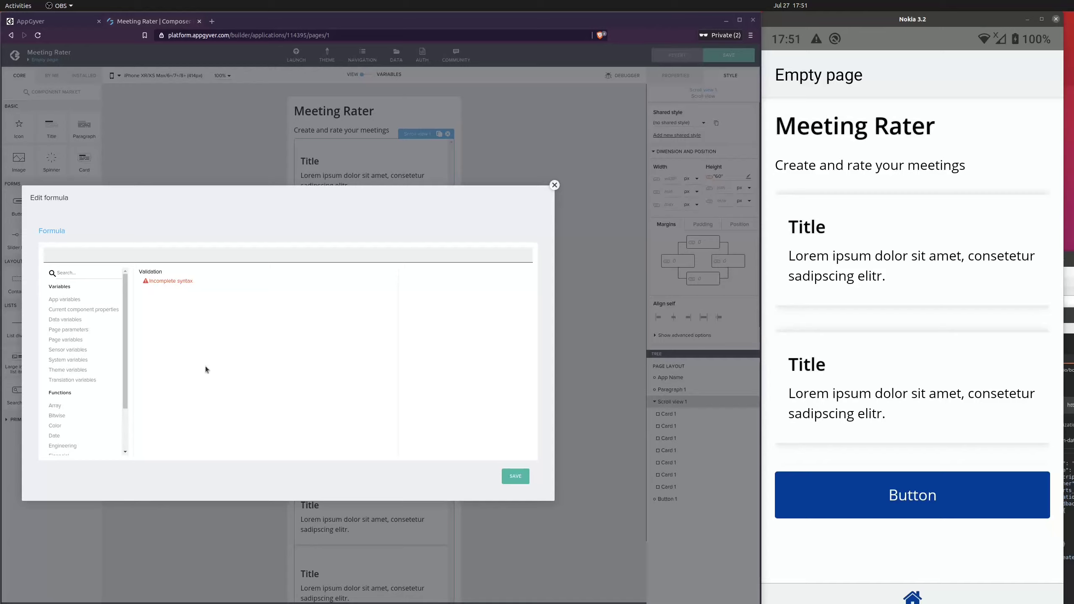
left_click(71, 363)
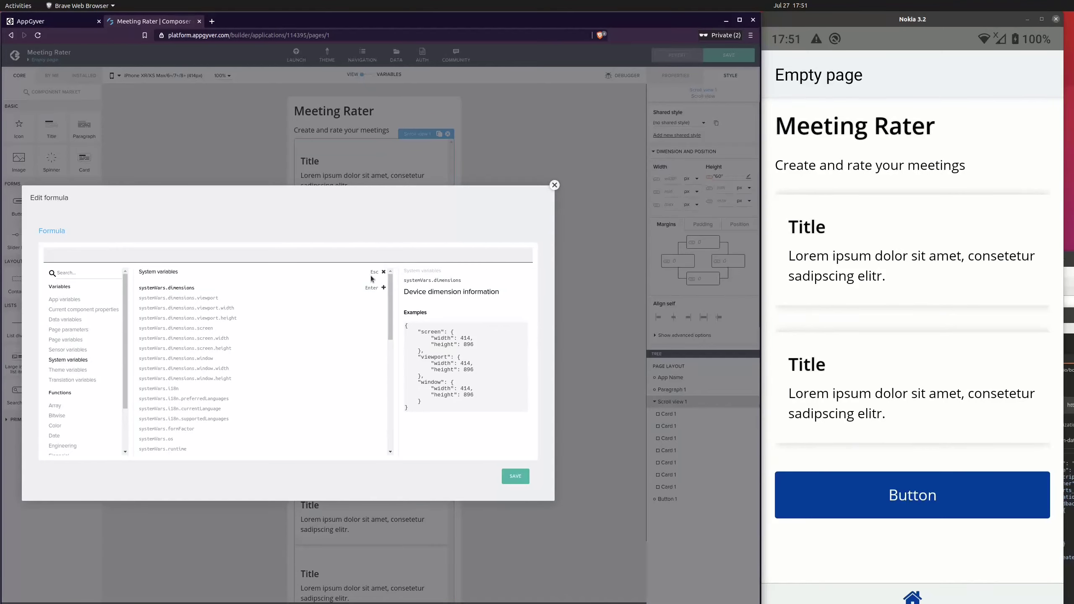
mouse_move(393, 286)
left_mouse_down()
mouse_move(393, 316)
mouse_move(389, 284)
left_mouse_up()
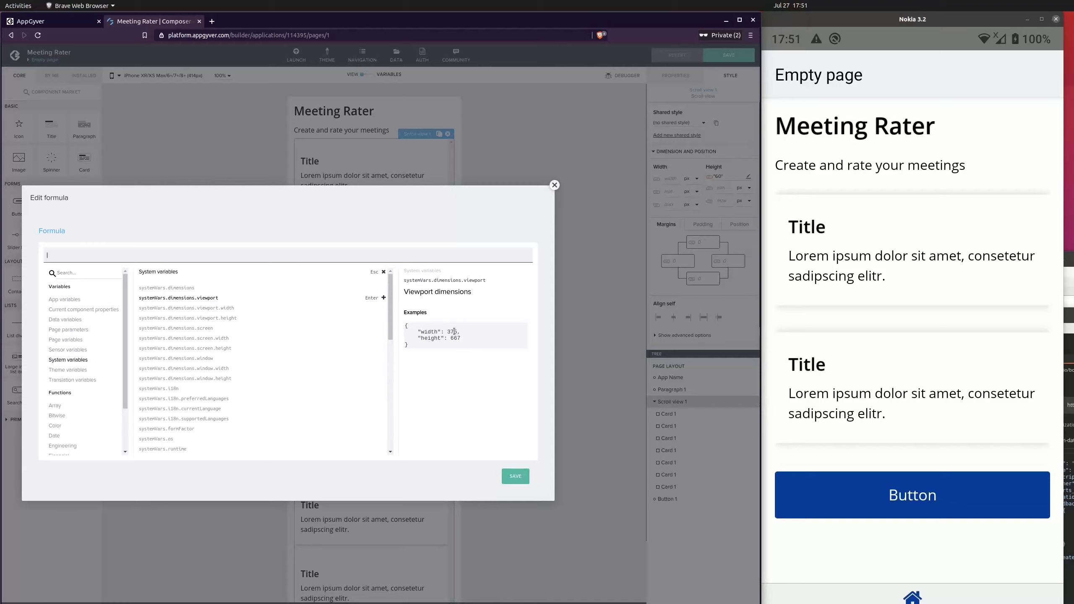
left_click(228, 319)
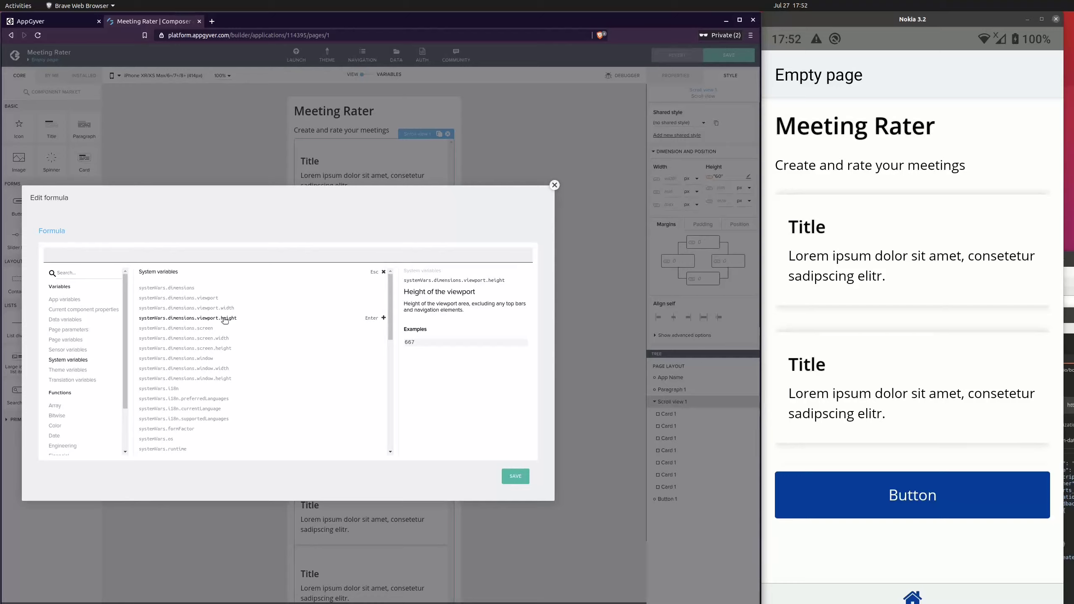
left_click(192, 318)
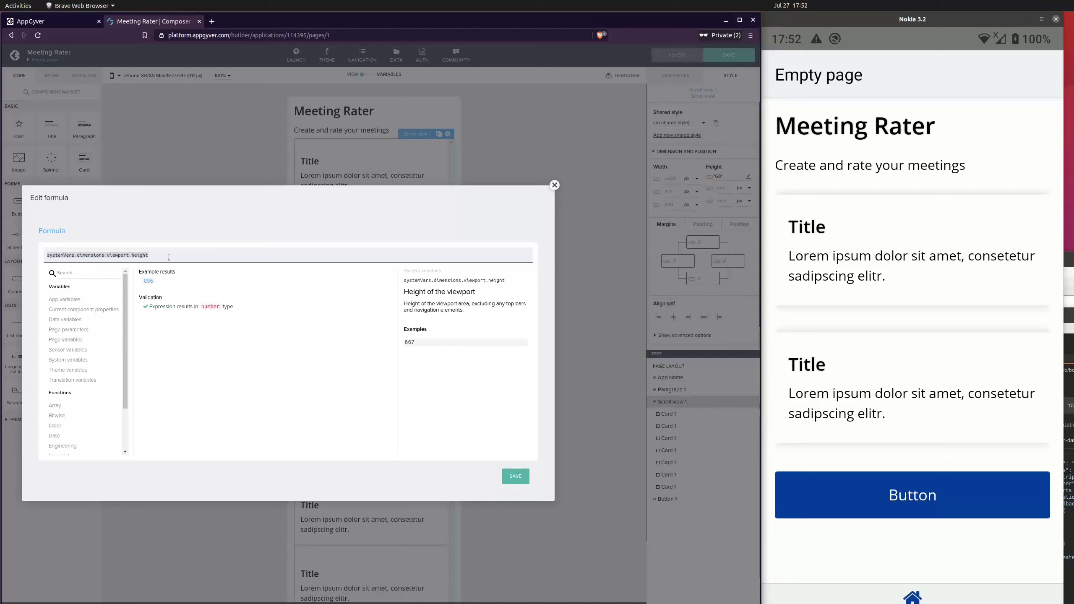
type("-")
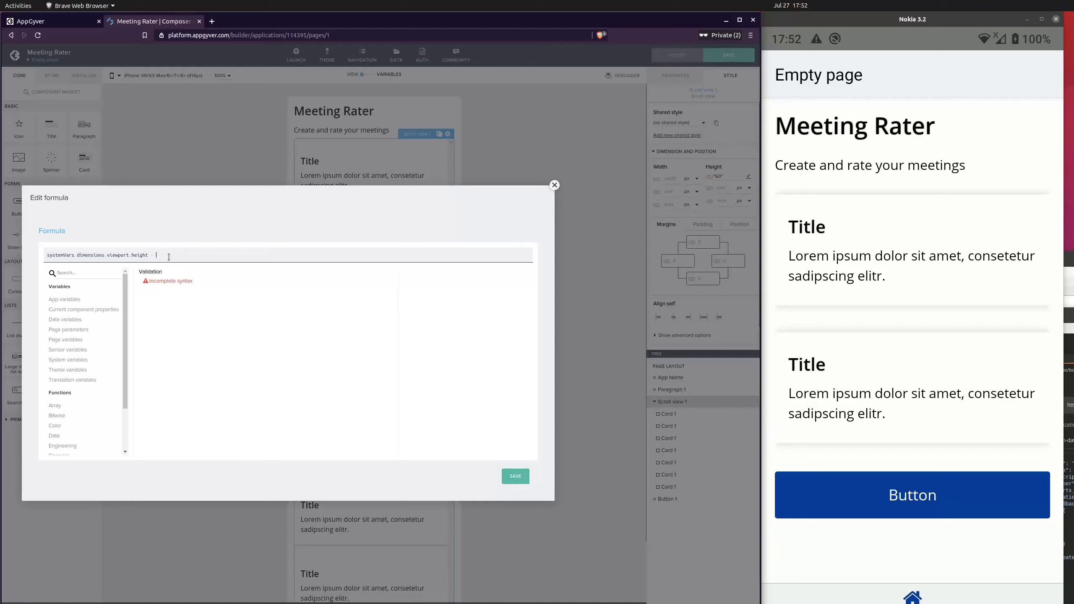
type(" 1")
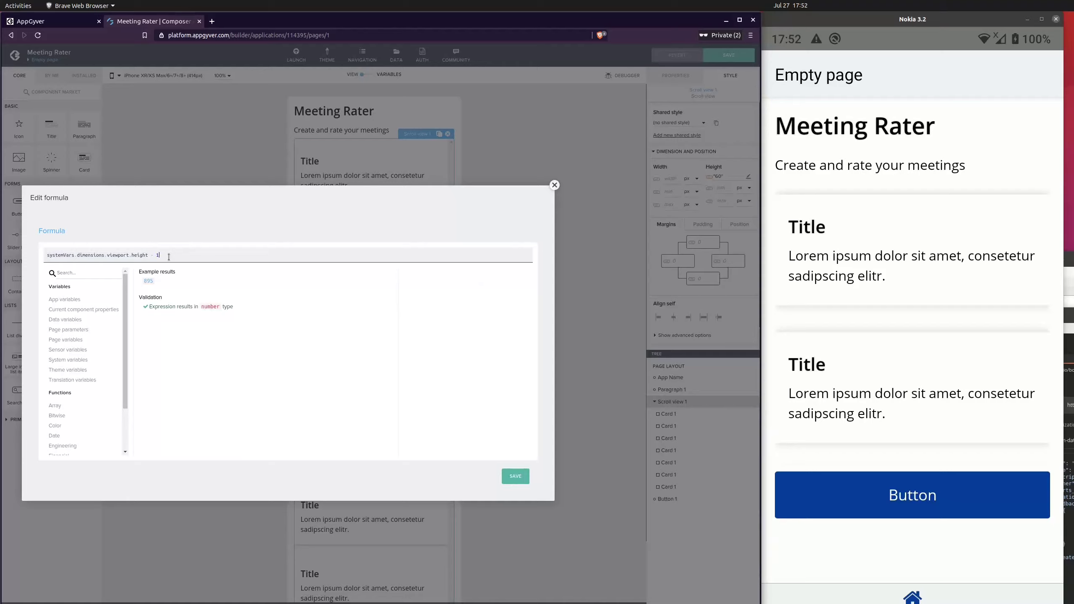
key("BackSpace")
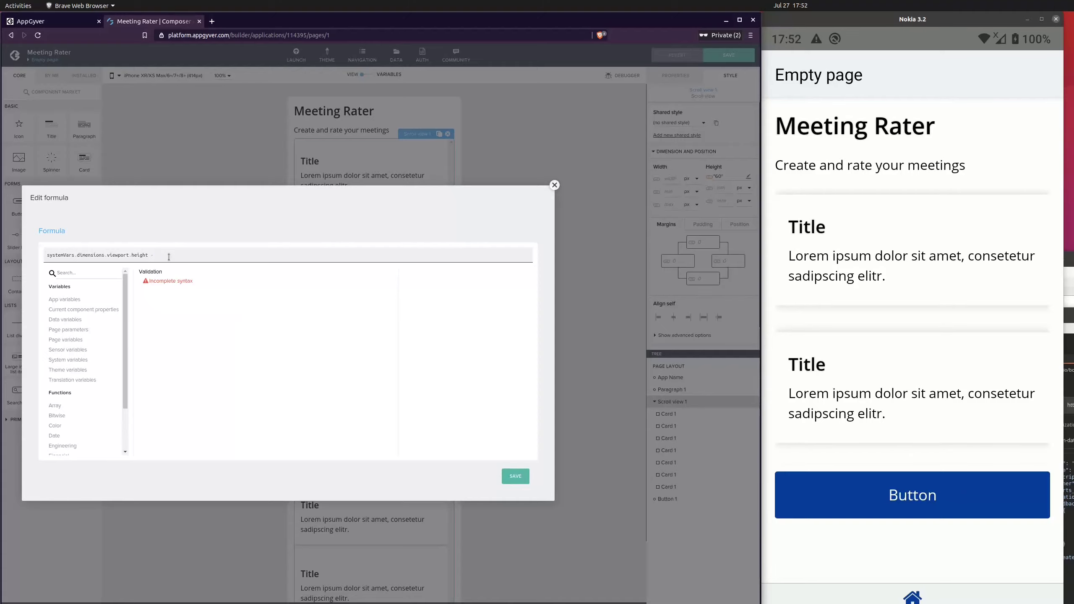
type("200")
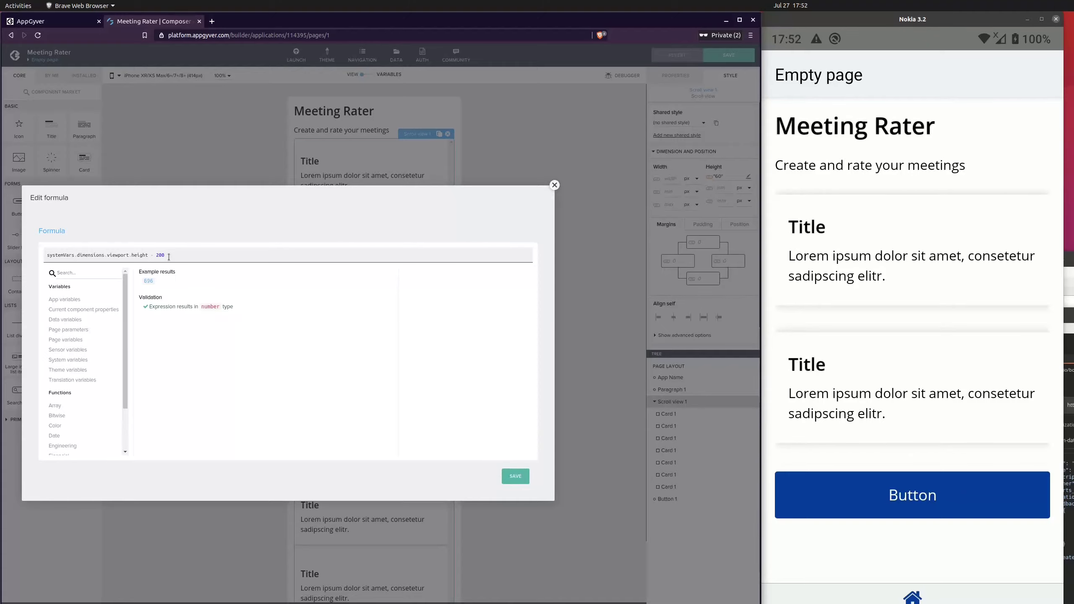
left_click(520, 475)
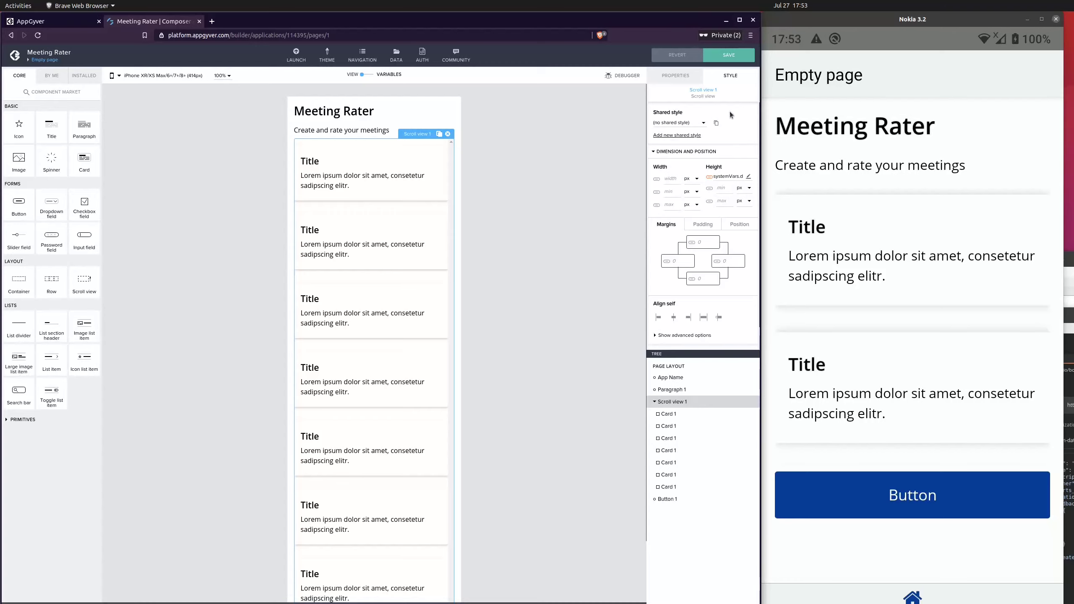
Save the app and scroll through the card list on the device preview
left_click(729, 61)
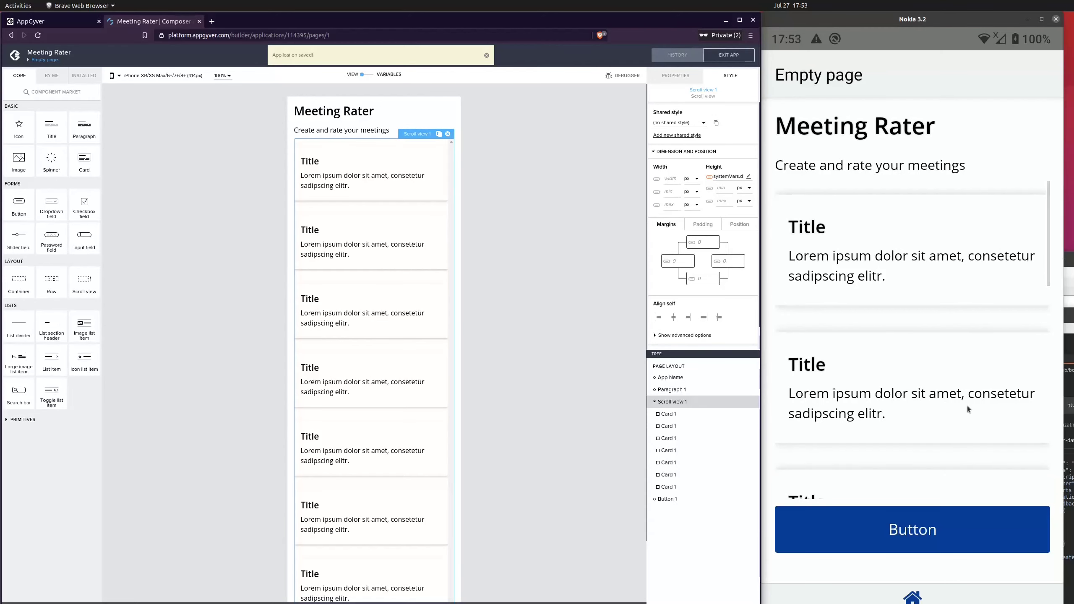
left_click(901, 408)
scroll(949, 268, "down", 2)
scroll(933, 292, "down", 5)
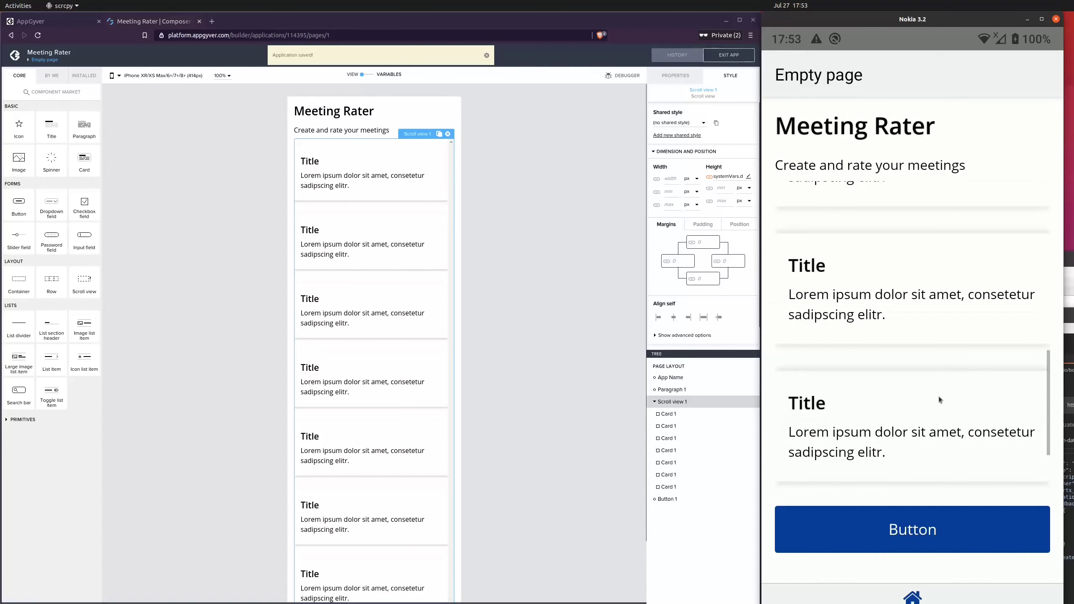
scroll(952, 492, "up", 8)
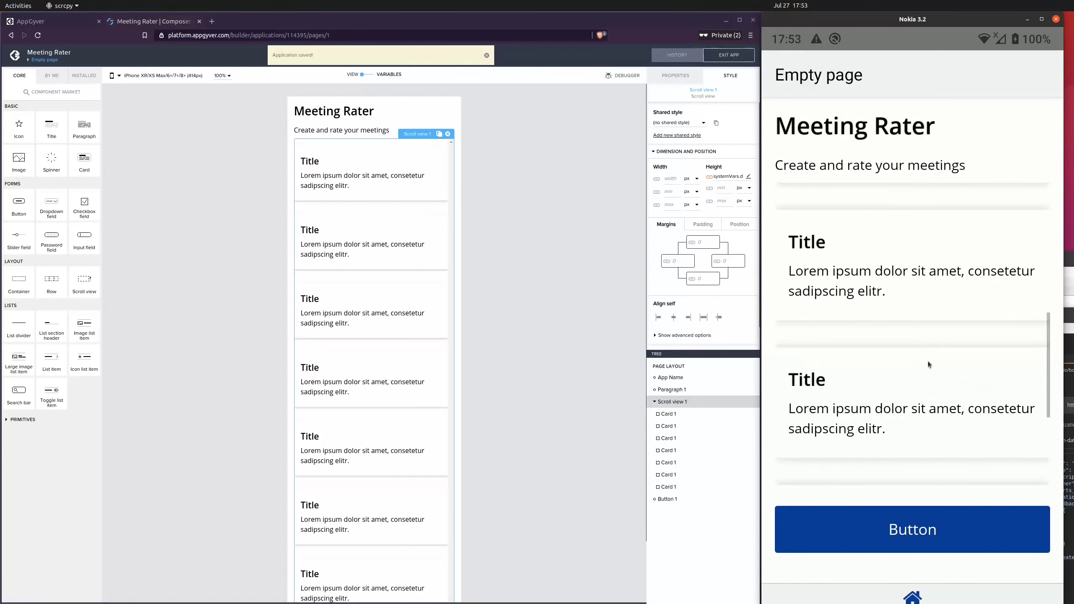
scroll(919, 328, "down", 3)
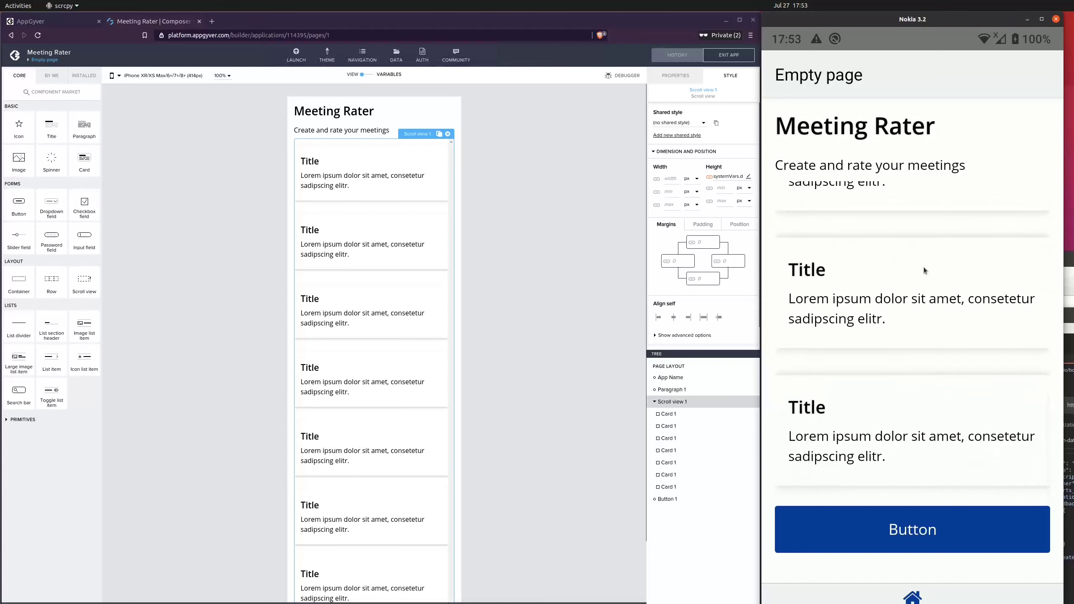
Delete all but one card from the scroll view and save the app
left_click(513, 241)
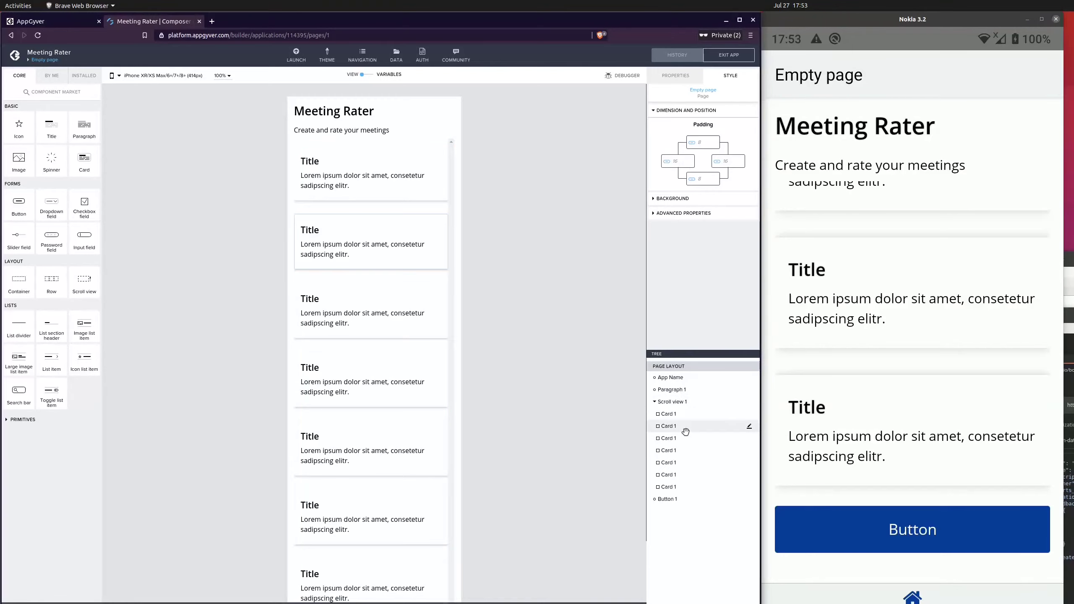
left_click(698, 426)
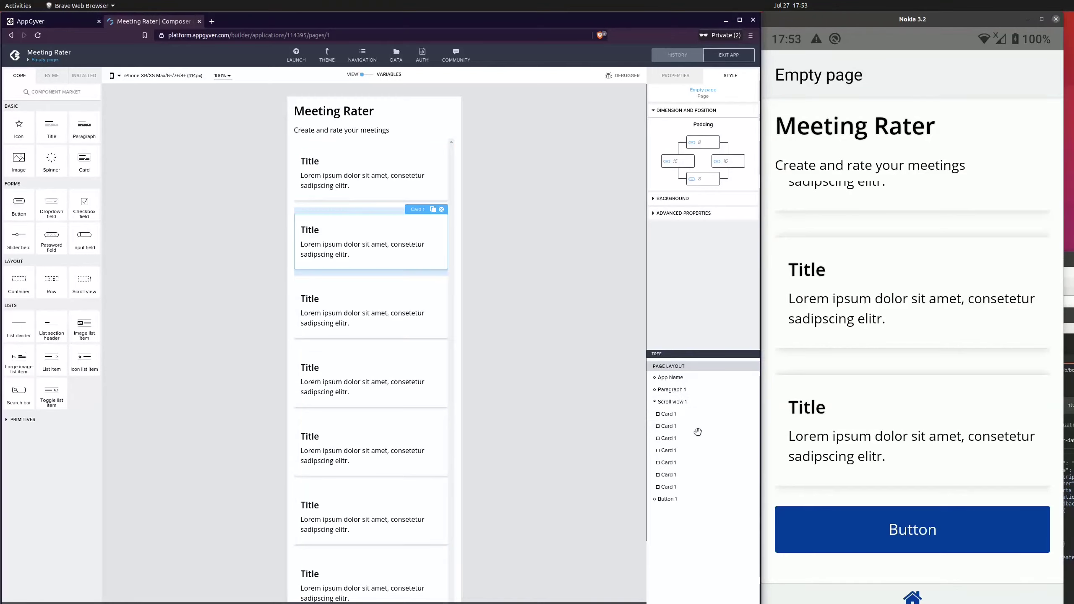
left_click(442, 209)
left_click(670, 426)
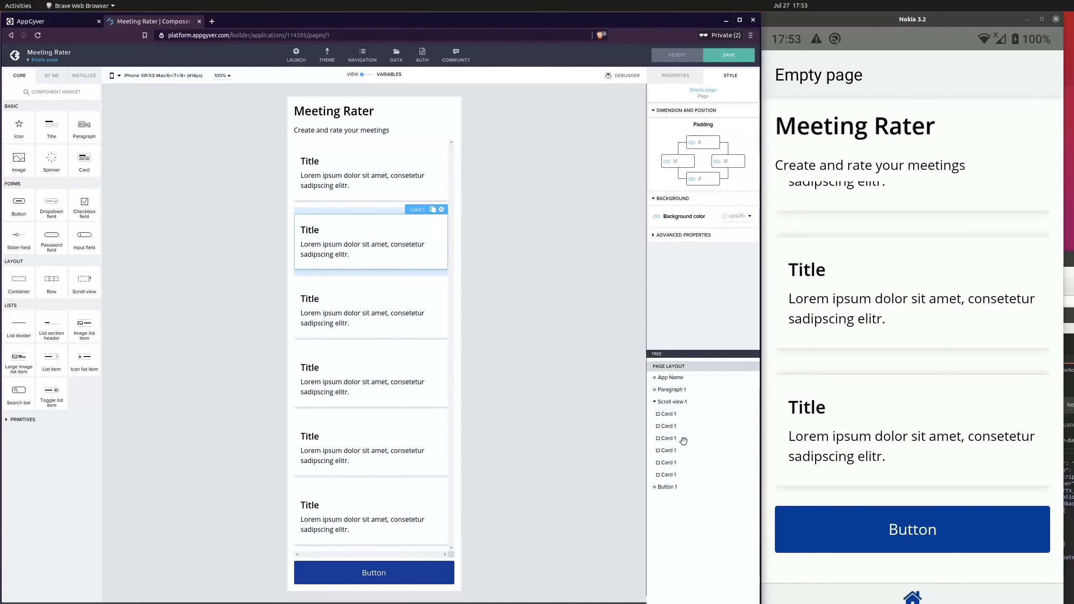
left_click(694, 451)
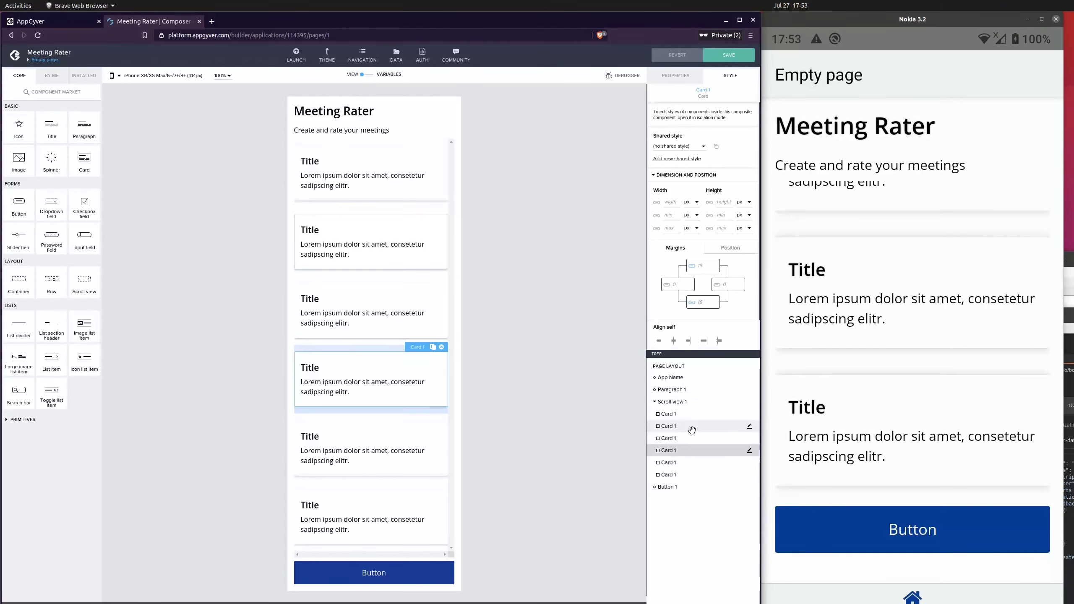
left_click(690, 431)
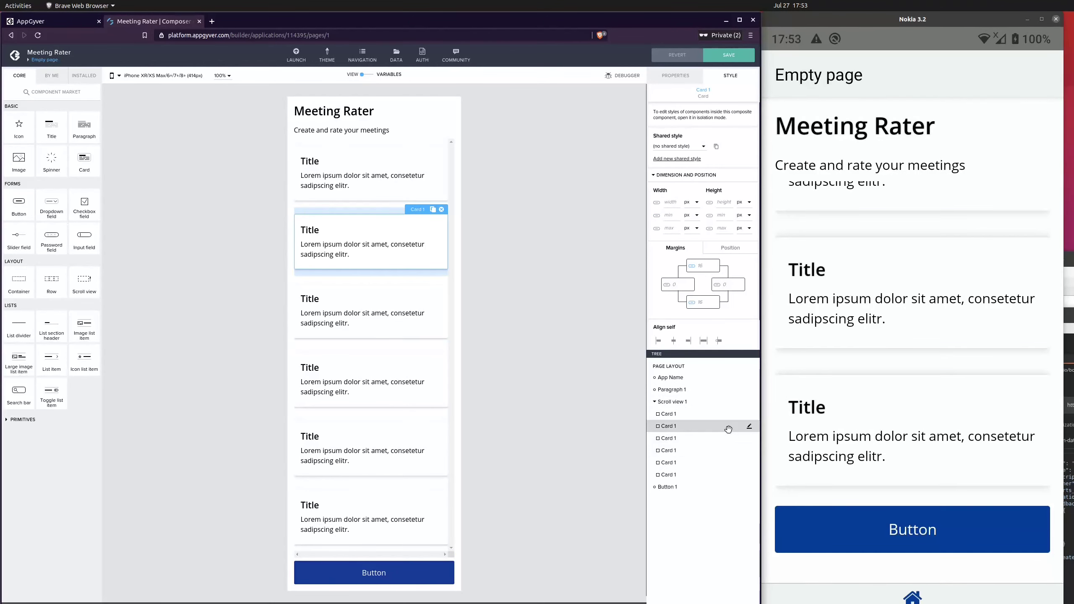
left_click(441, 209)
left_click(444, 224)
left_click(441, 209)
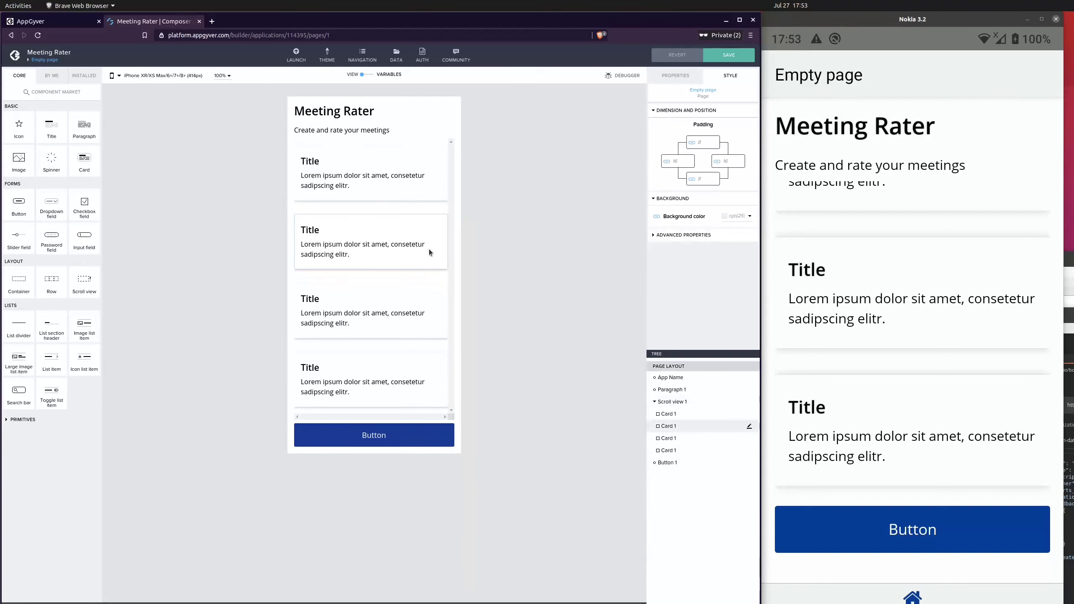
left_click(429, 249)
left_click(442, 209)
left_click(417, 245)
left_click(441, 209)
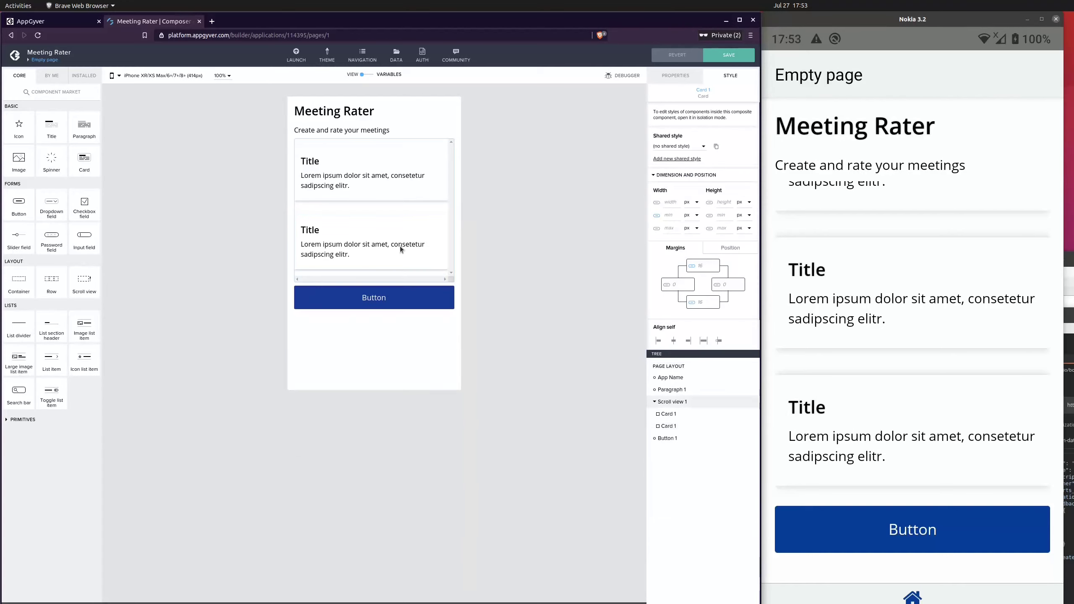
left_click(426, 223)
left_click(441, 209)
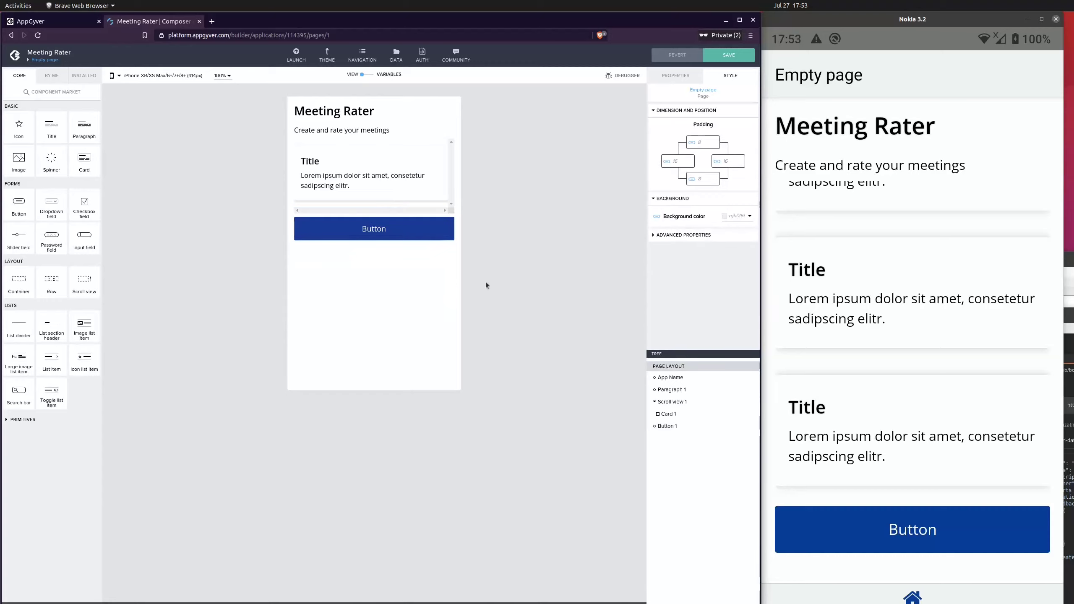
left_click(729, 58)
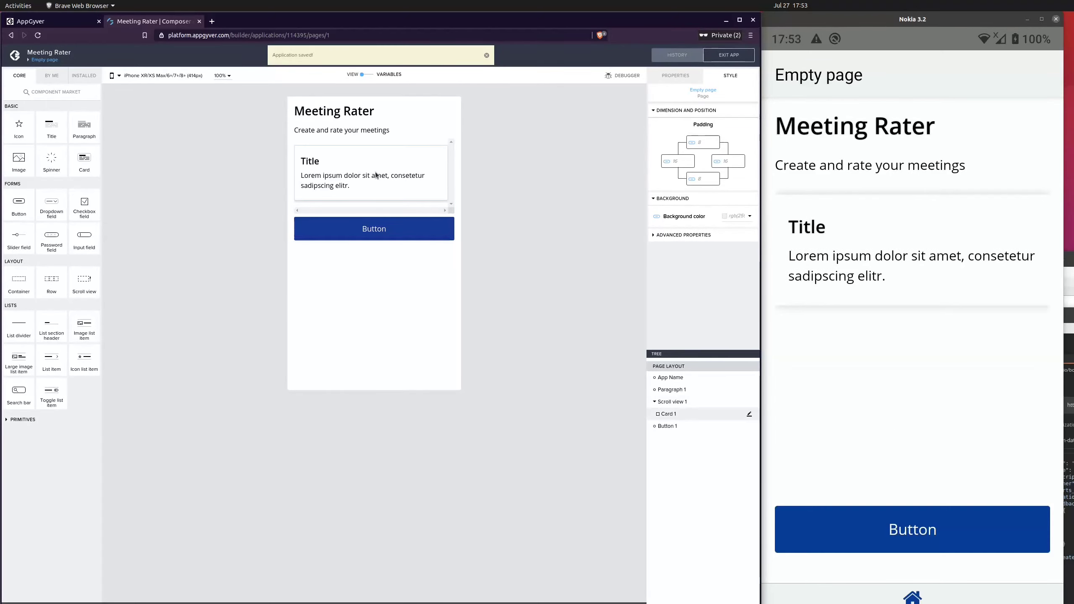
Set the remaining card's title to Scrum 101
left_click(360, 161)
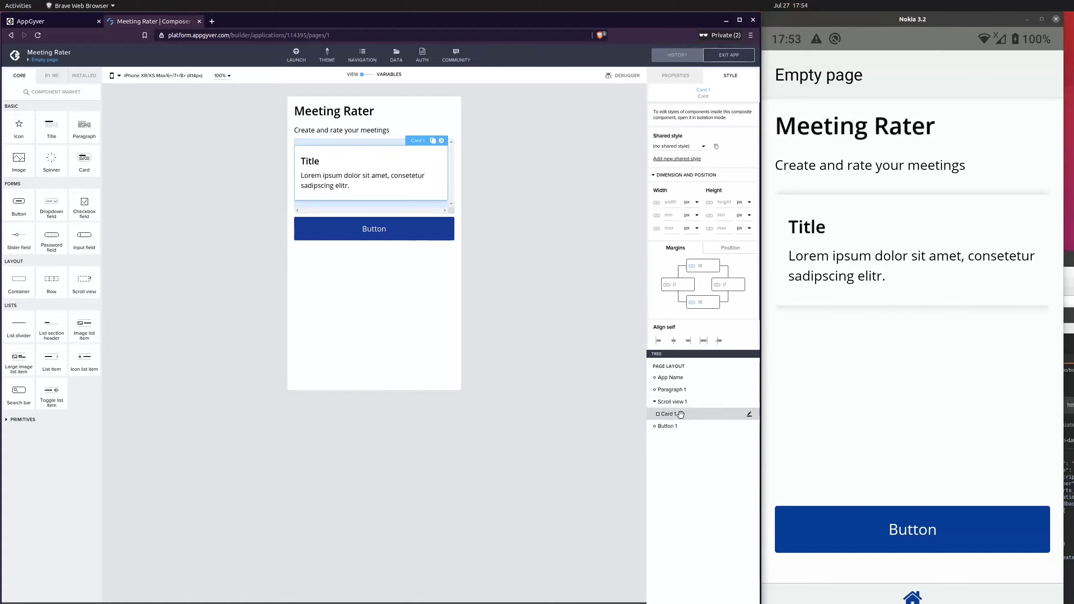
left_click(675, 78)
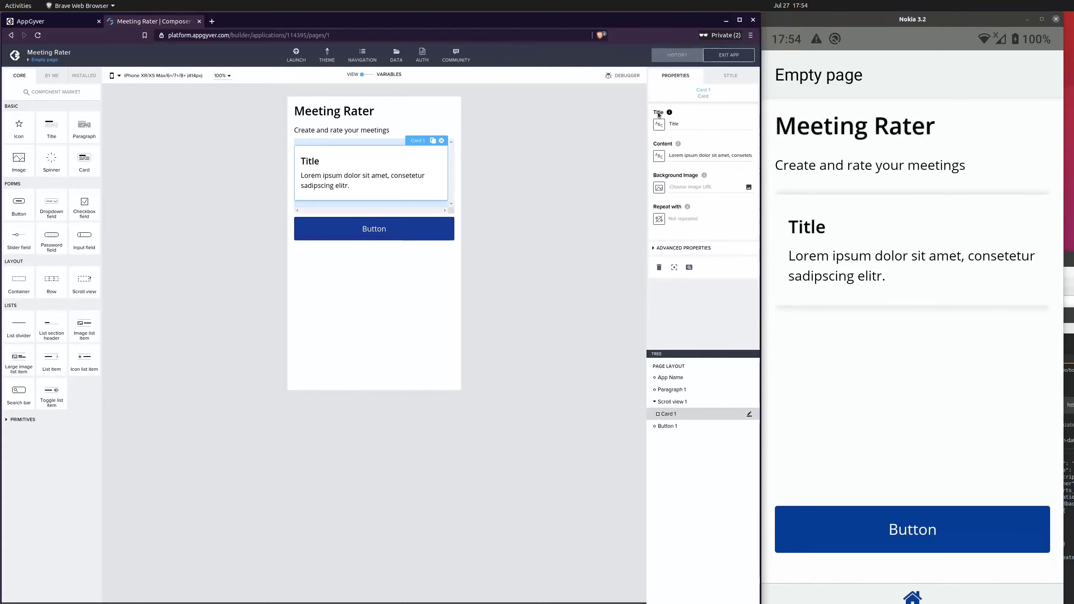
left_click(676, 155)
left_click(693, 125)
left_click_drag(688, 124, 658, 136)
type("Scrum 101")
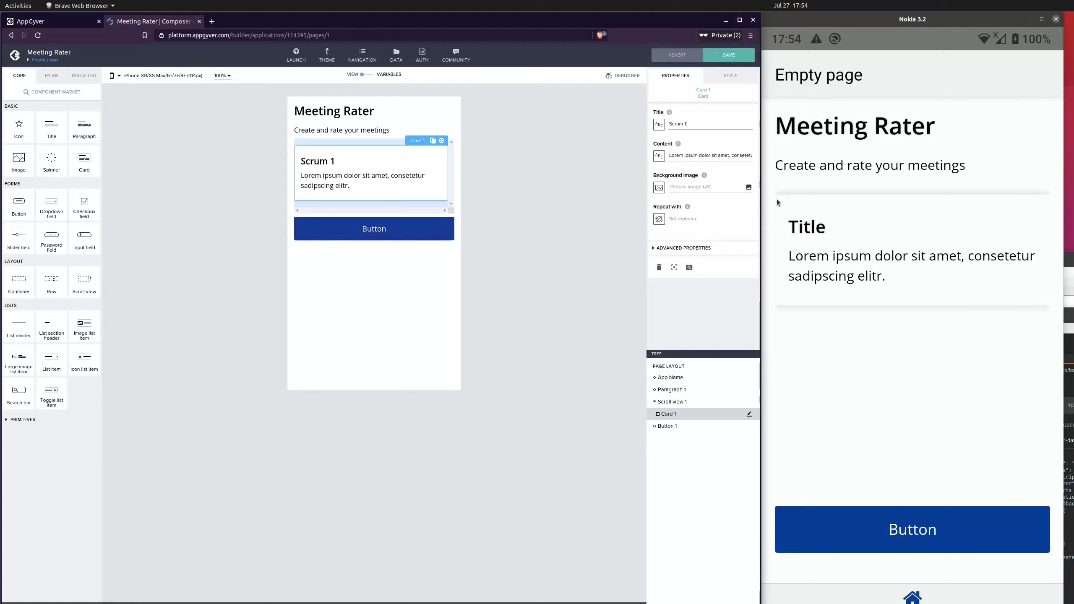
Replace the card's content text with "Lets talk about"
double_click(705, 155)
triple_click(705, 156)
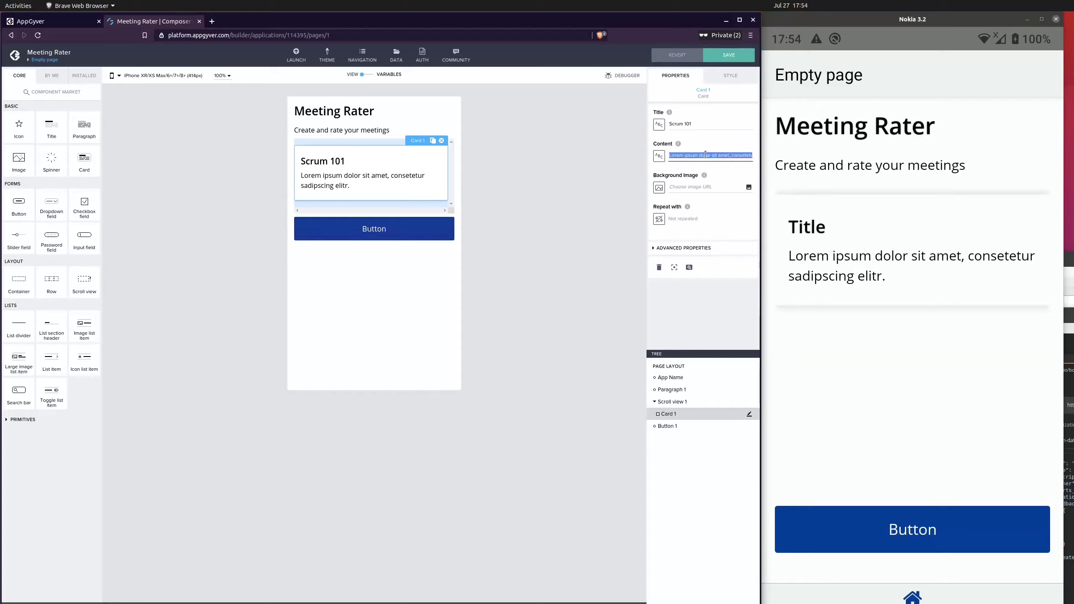
type("L")
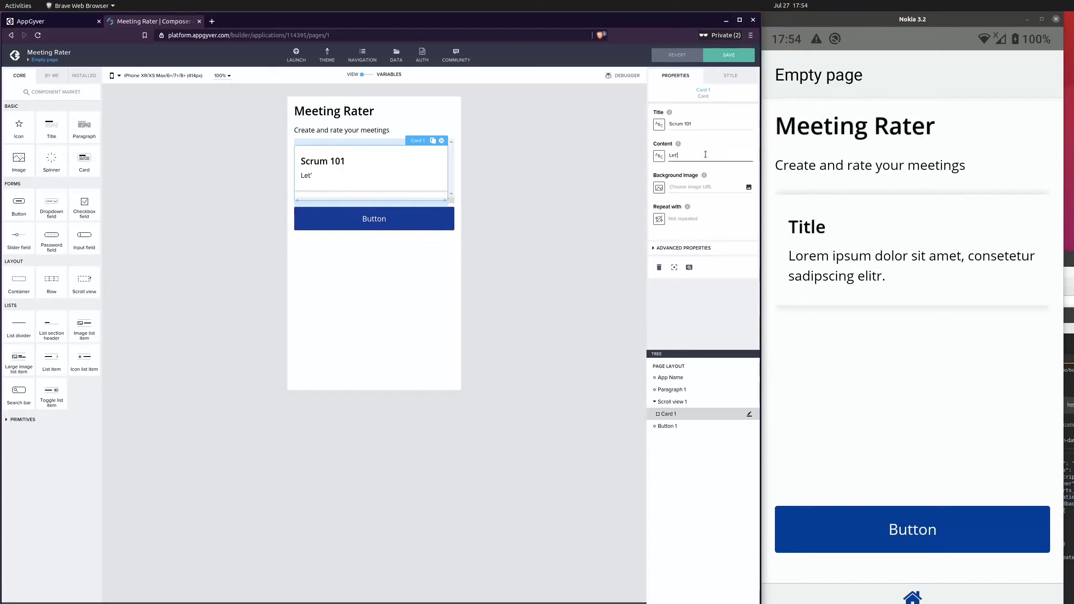
type("ets talk about sc")
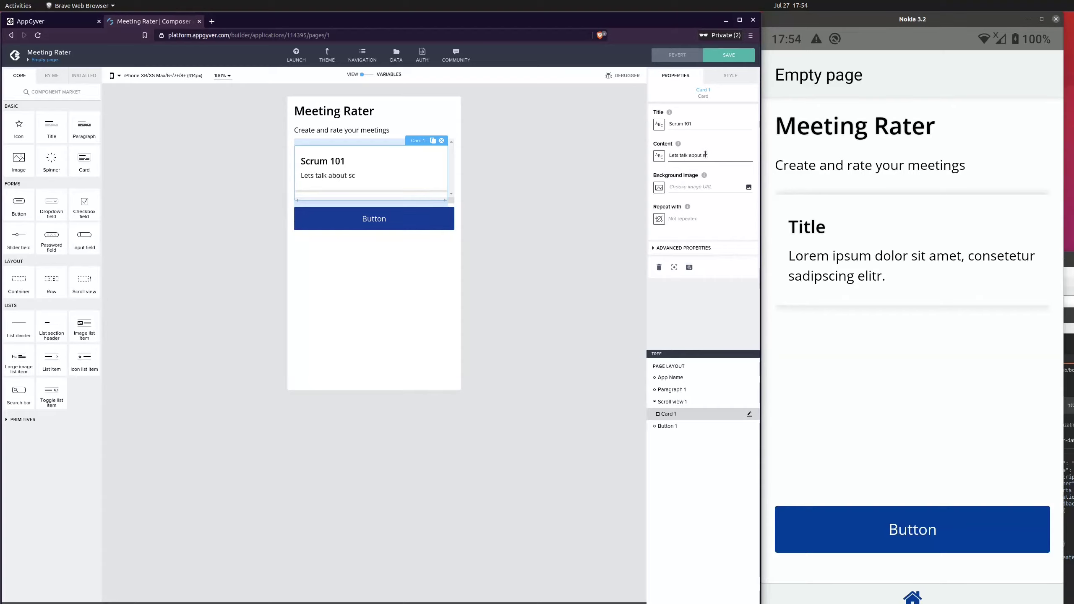
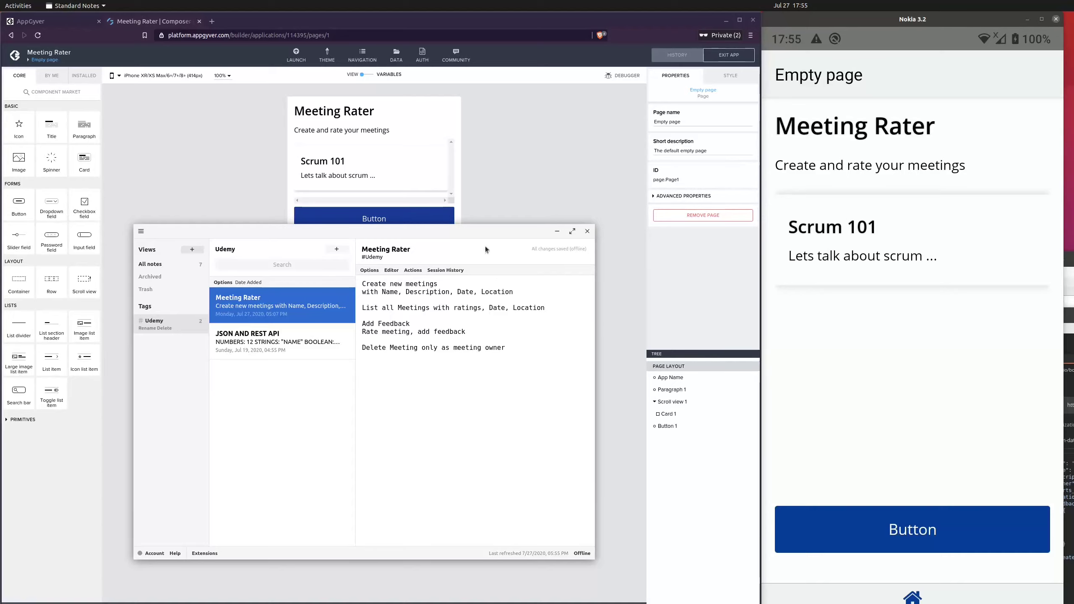
Review the feature list in the notes window and move the window aside
left_click_drag(468, 231, 505, 262)
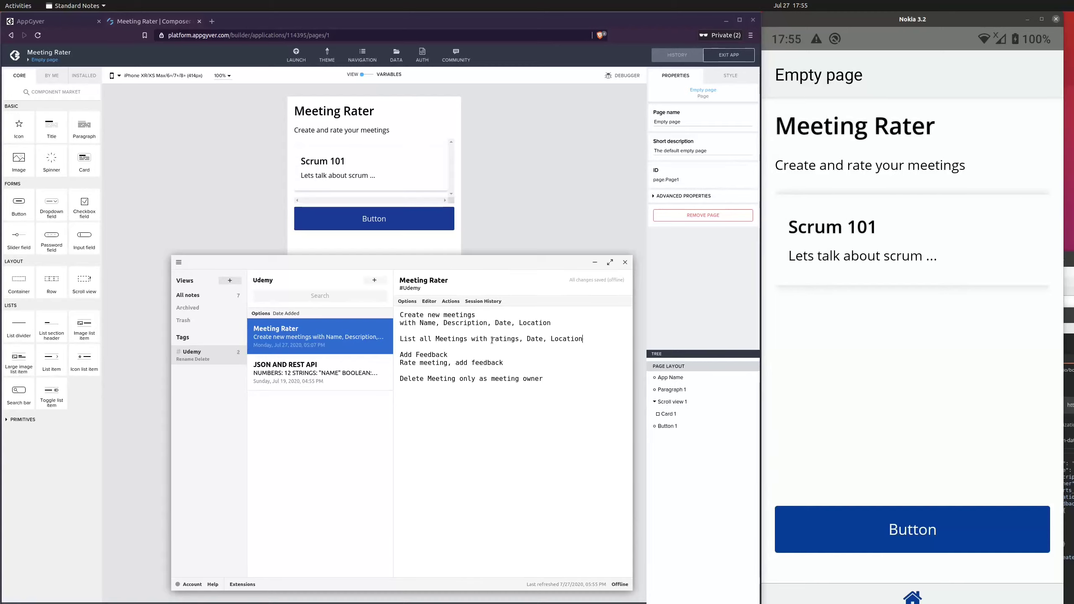
left_click_drag(493, 340, 584, 341)
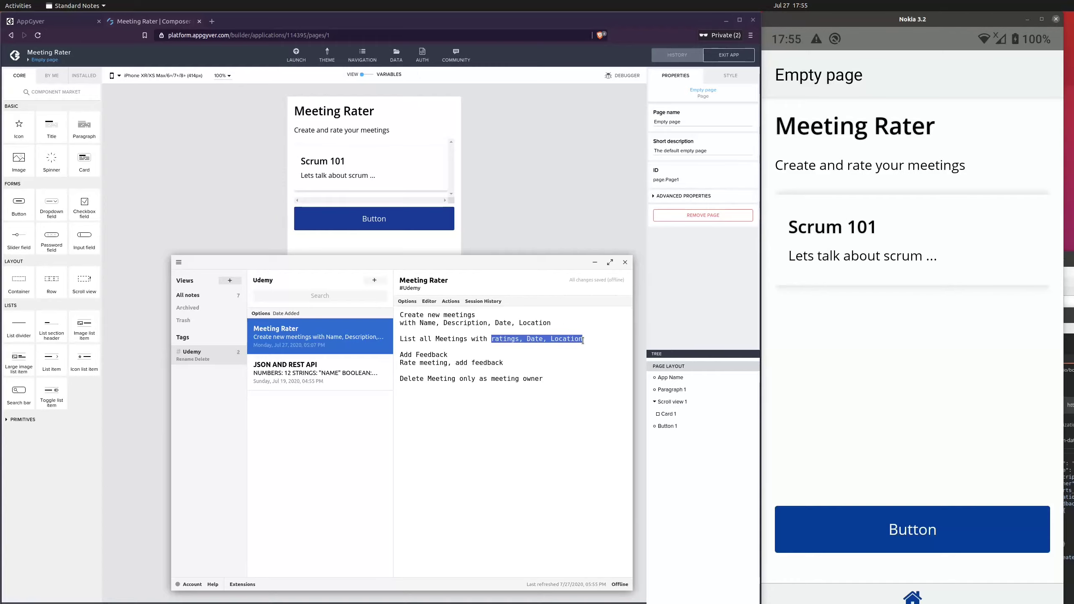
left_click_drag(427, 262, 1073, 294)
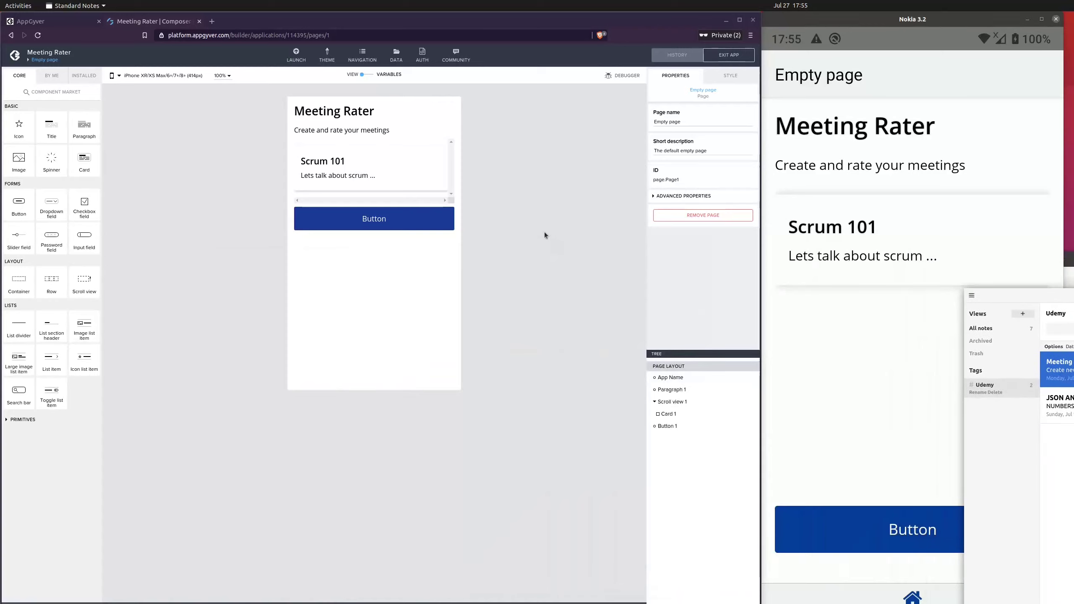
Open the card in isolation mode and convert it to a container
left_click(394, 174)
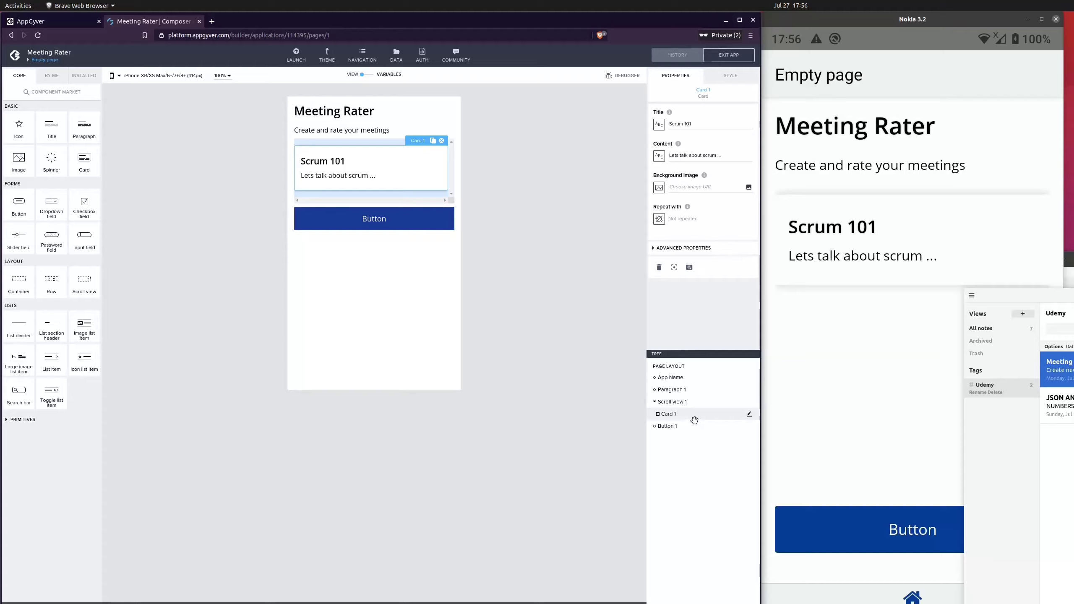
double_click(387, 178)
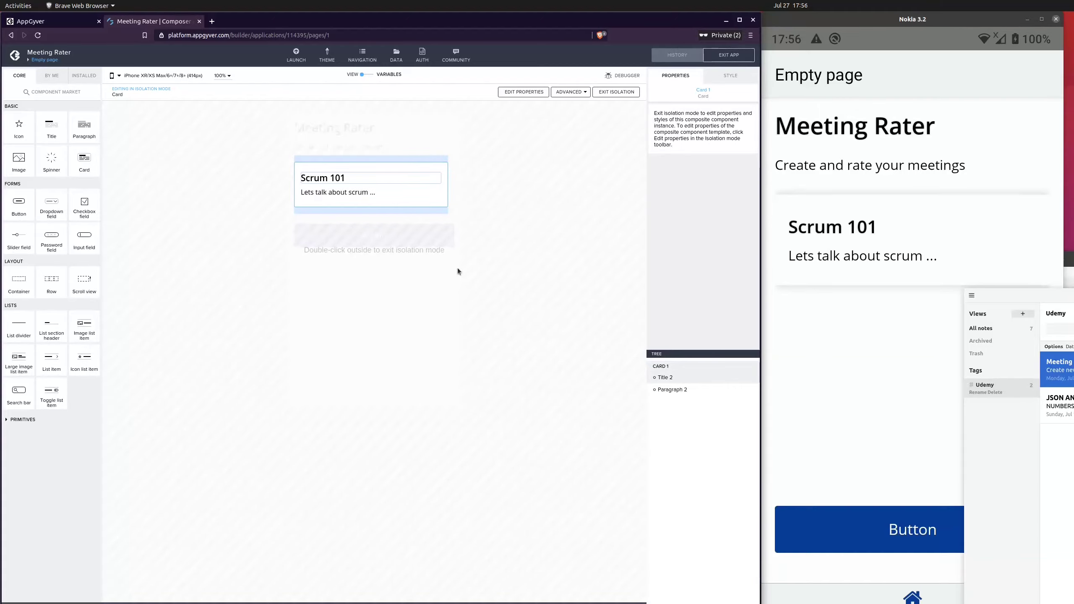
left_click(584, 95)
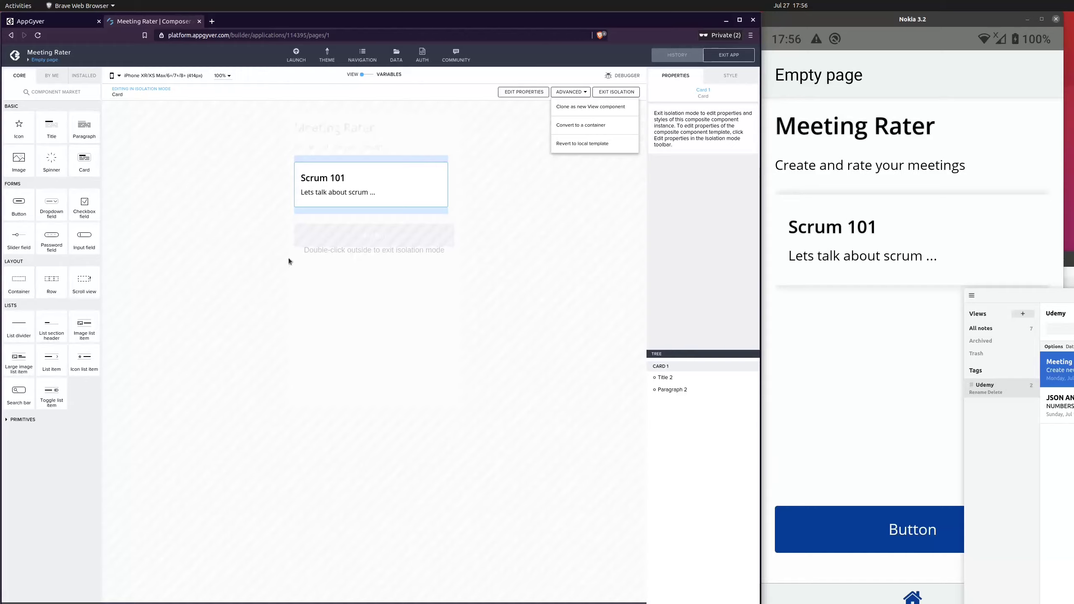
left_click(598, 127)
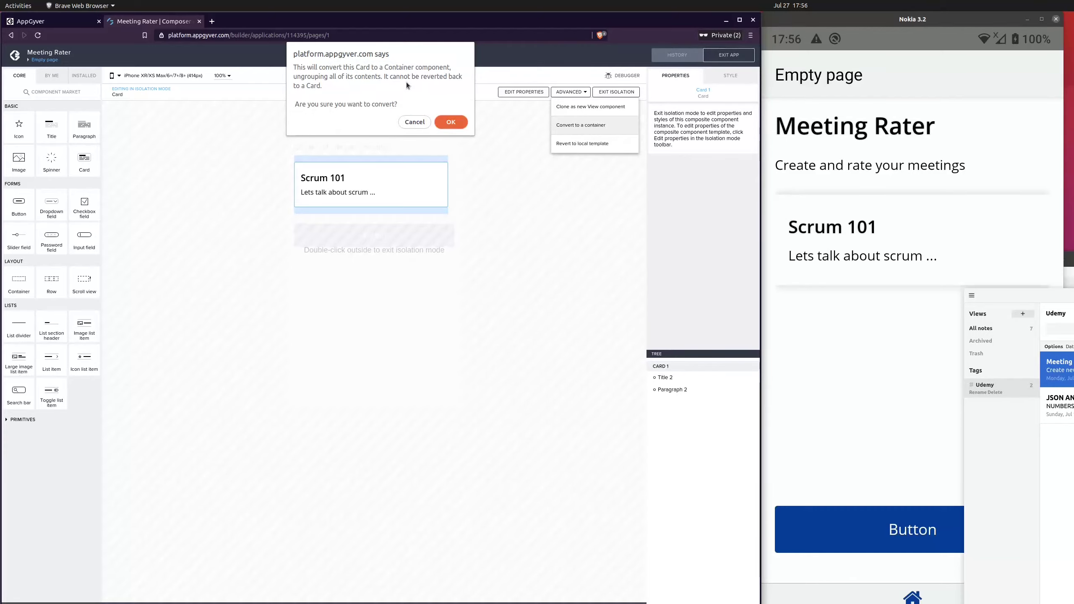
left_click(449, 122)
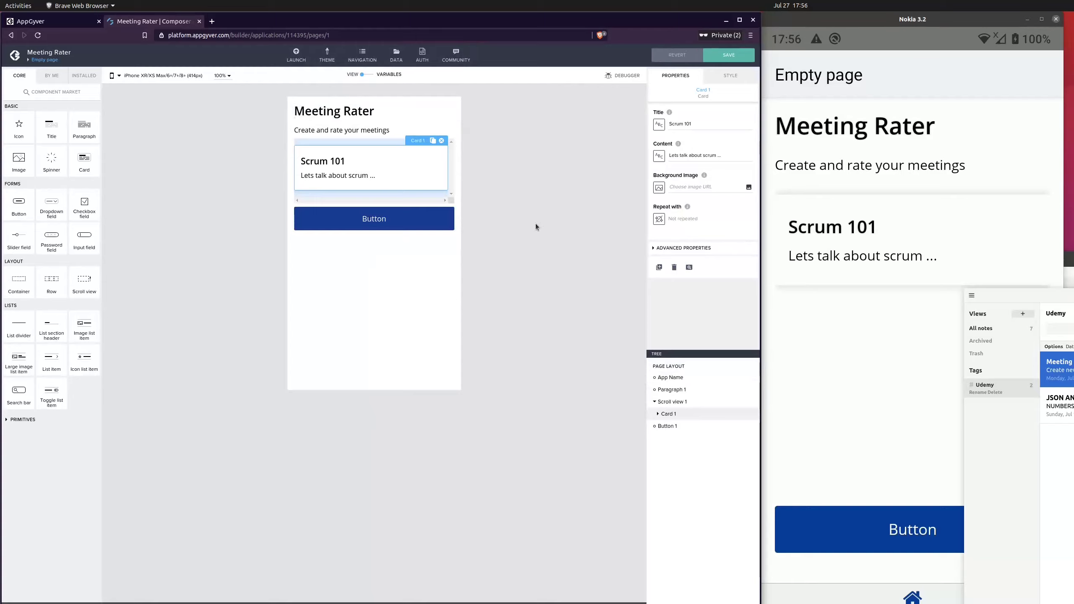
Expand the converted card in the page tree and save the app
left_click(658, 414)
left_click(700, 427)
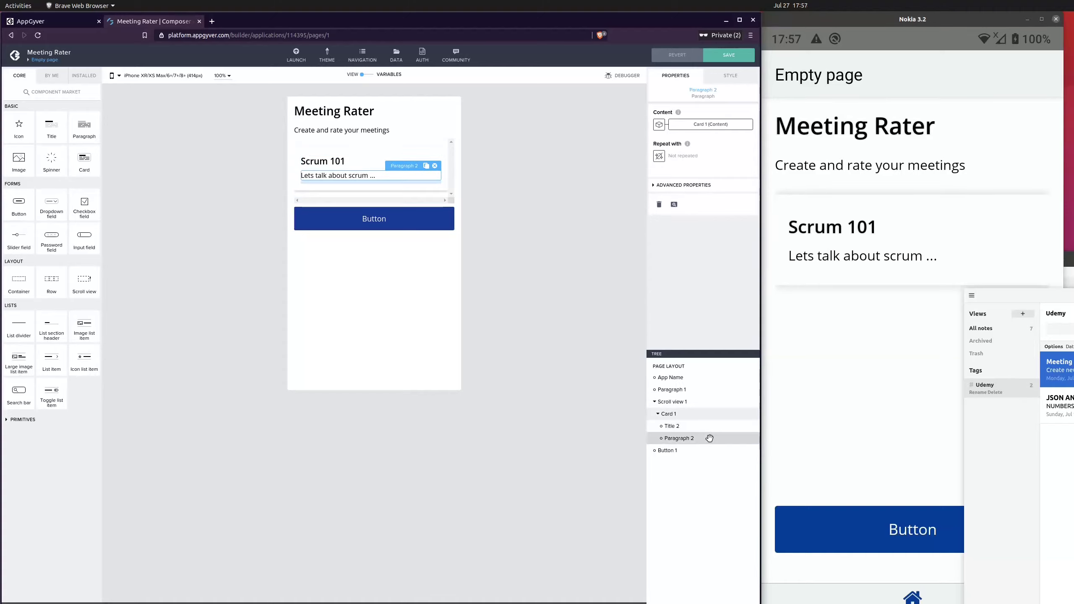
left_click(700, 417)
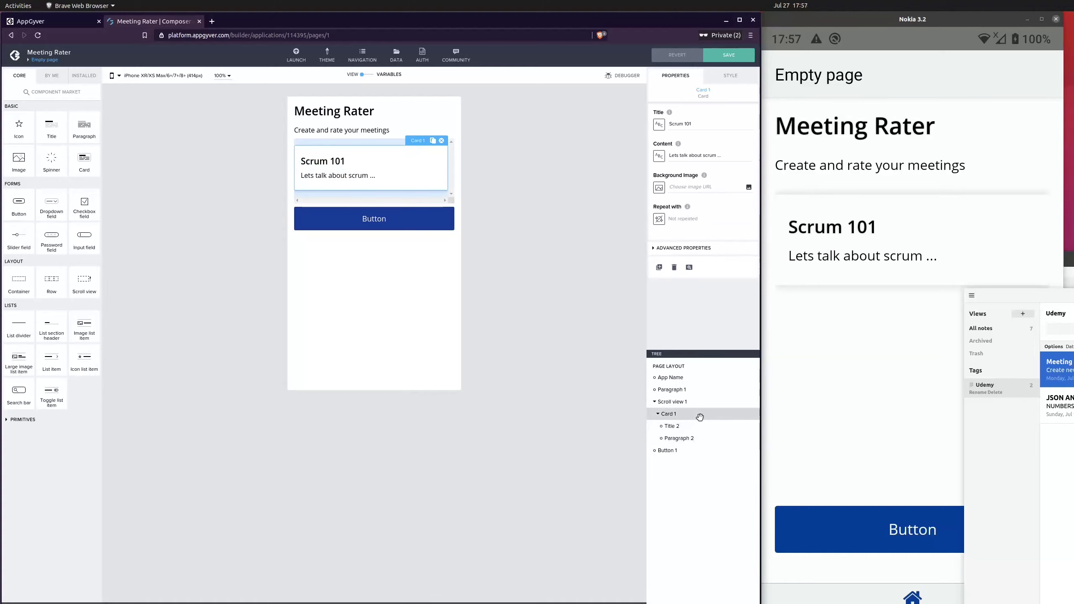
left_click(728, 57)
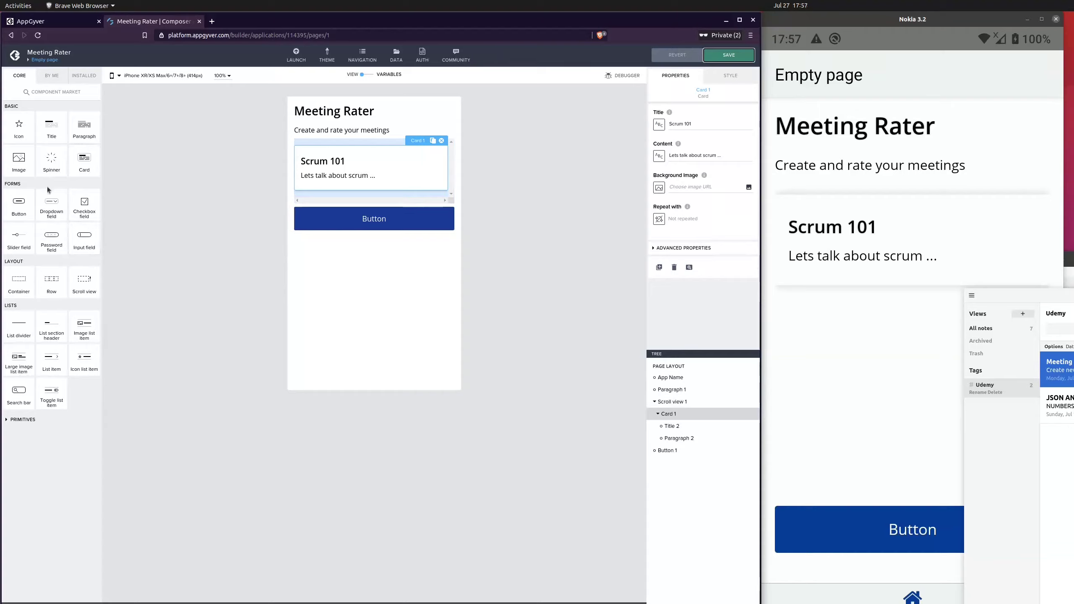
Add a container at the top of the card and rename it Header
left_click_drag(18, 283, 712, 422)
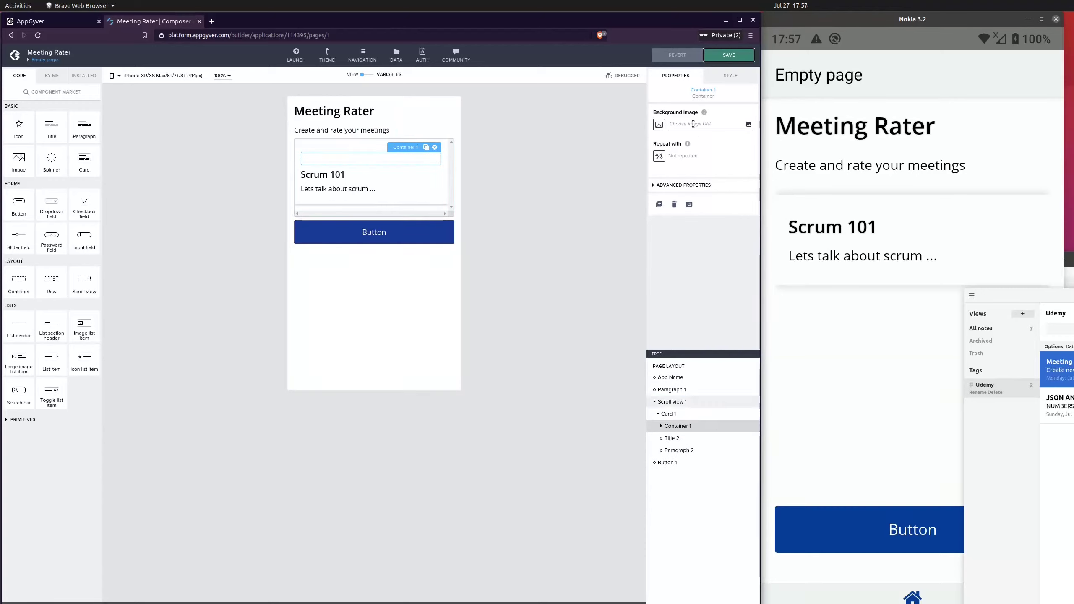
left_click(683, 185)
triple_click(684, 242)
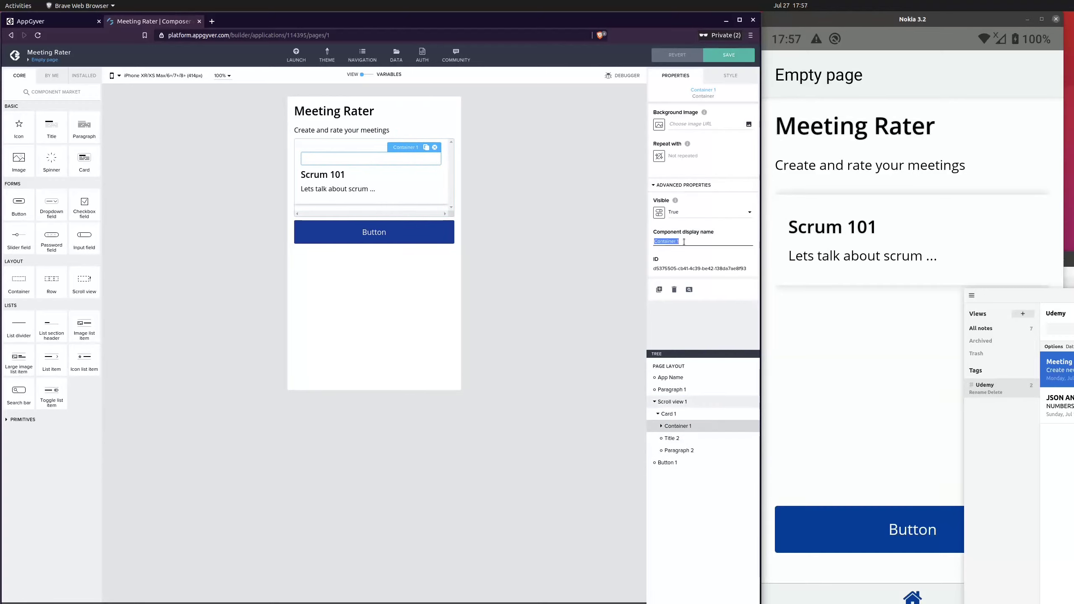
type("Header")
left_click(593, 286)
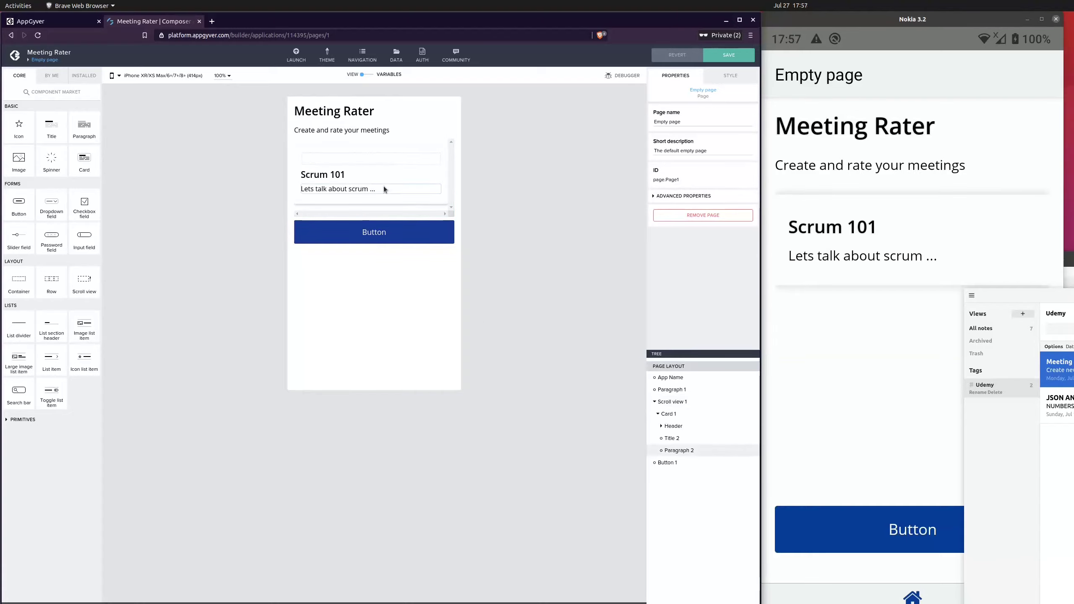
Move the card's title into the Header container
left_click(378, 158)
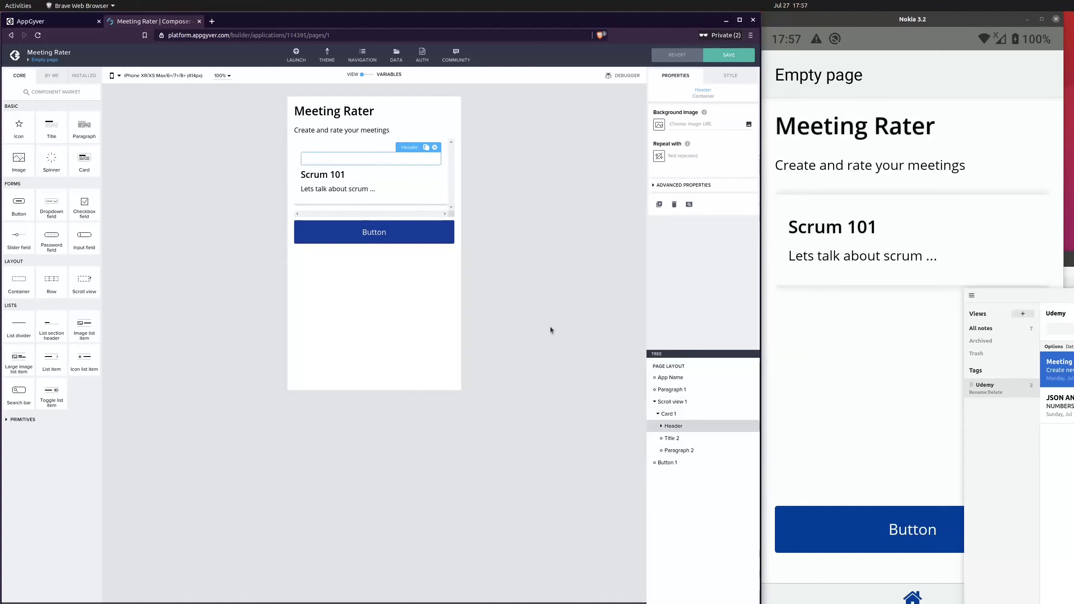
left_click(679, 438)
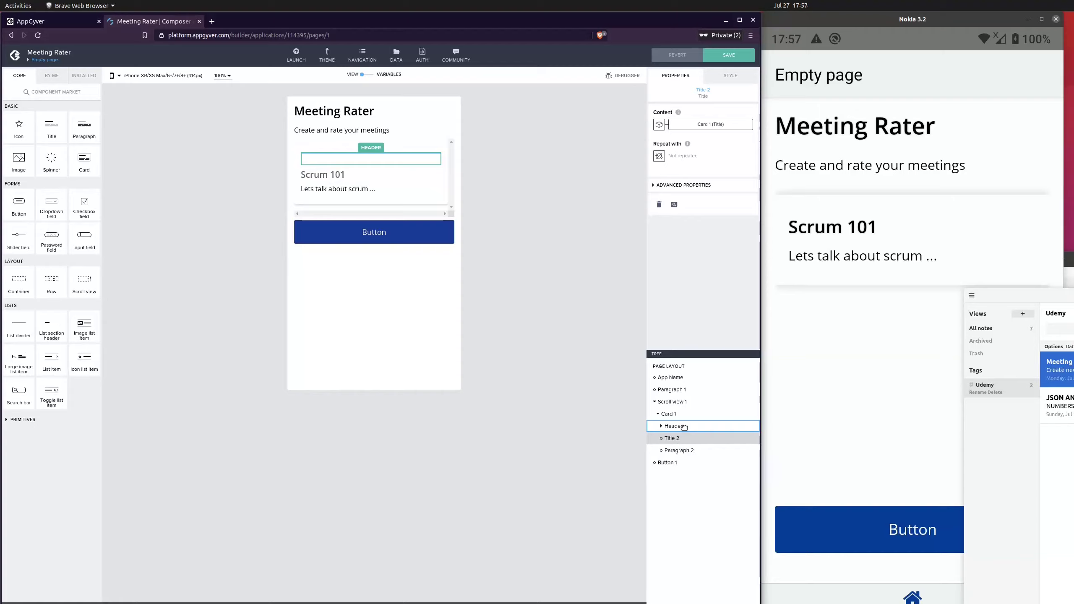
left_click_drag(684, 428, 681, 429)
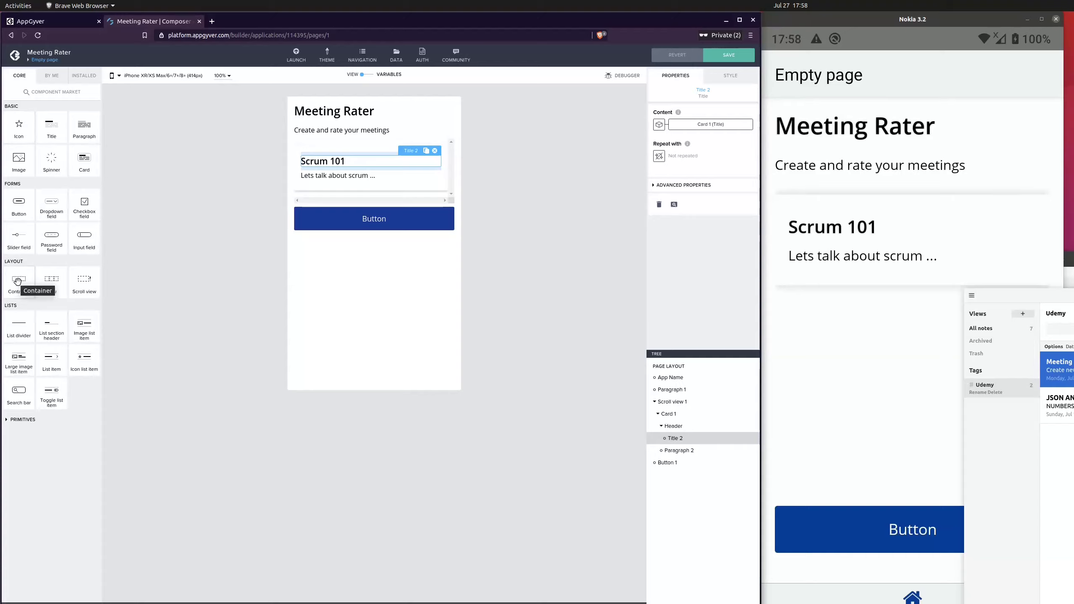
Add a container holding an icon inside the Header, after the title
left_click_drag(18, 282, 710, 444)
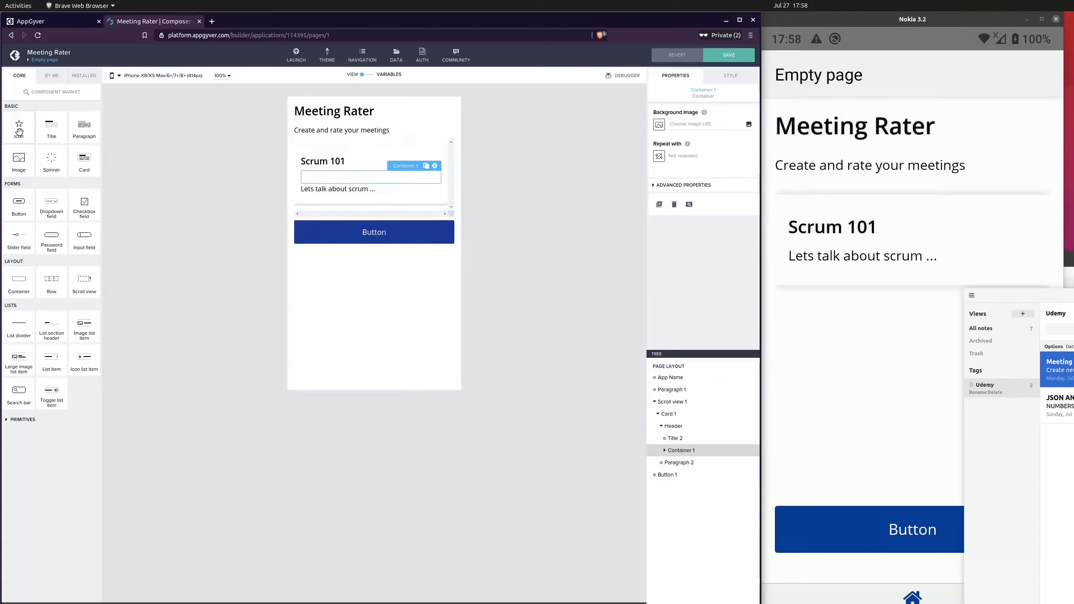
left_click_drag(16, 126, 714, 450)
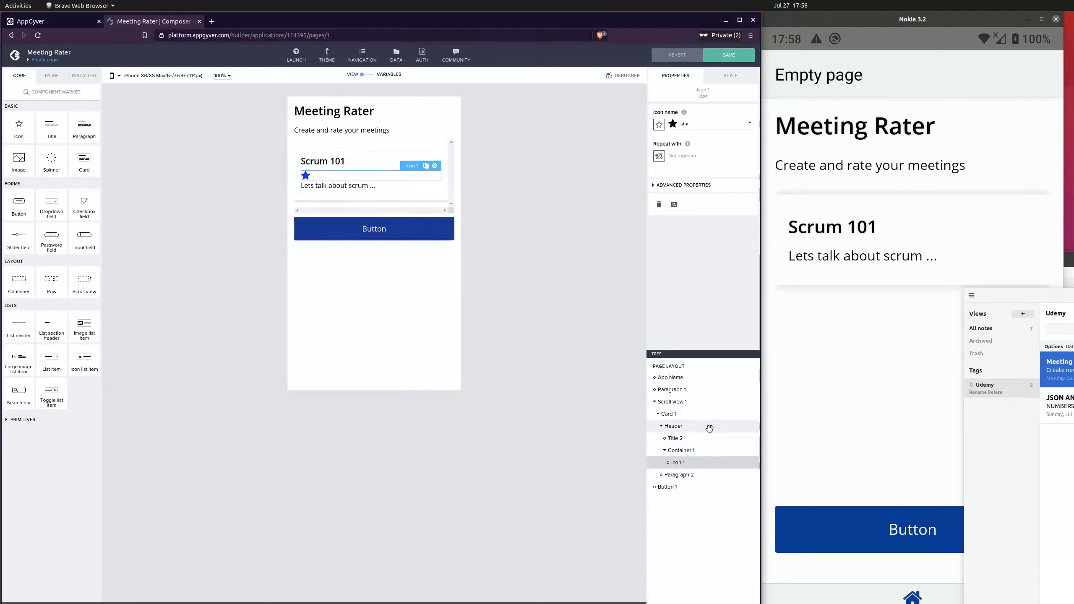
left_click(709, 429)
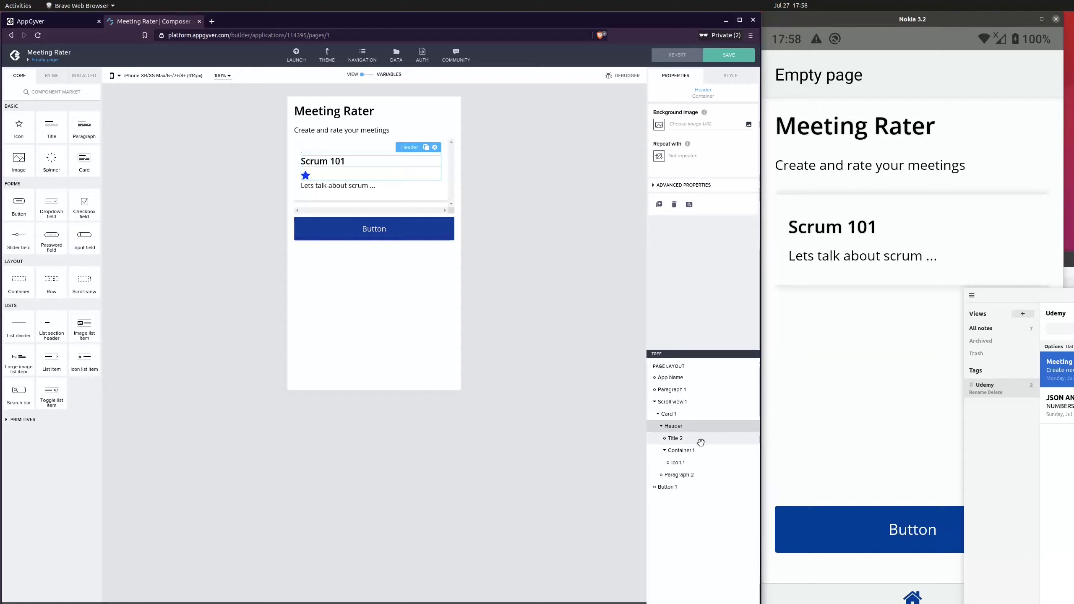
left_click(701, 442)
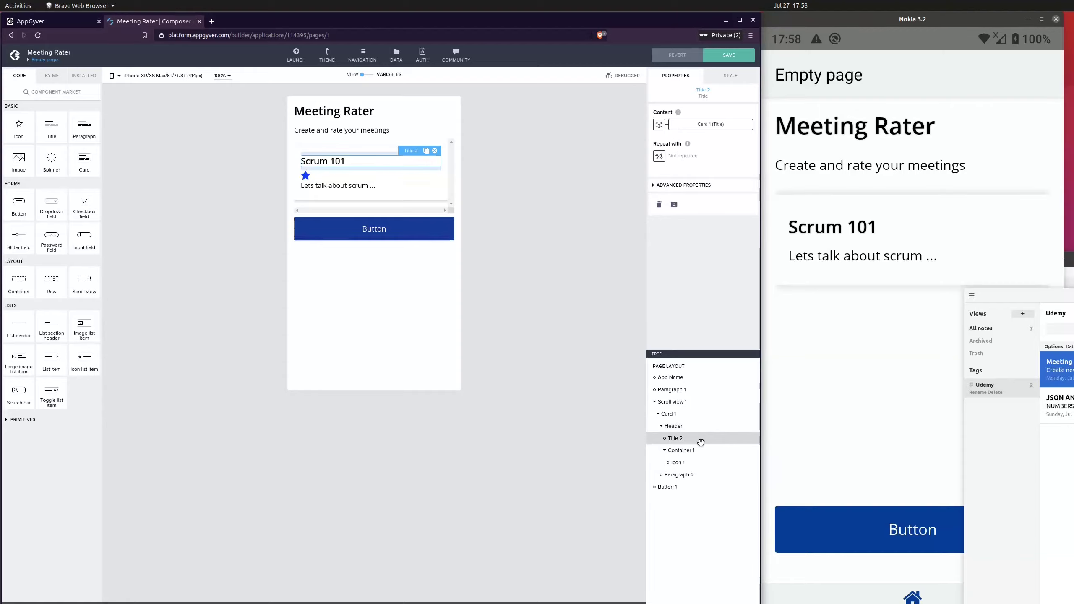
left_click(702, 452)
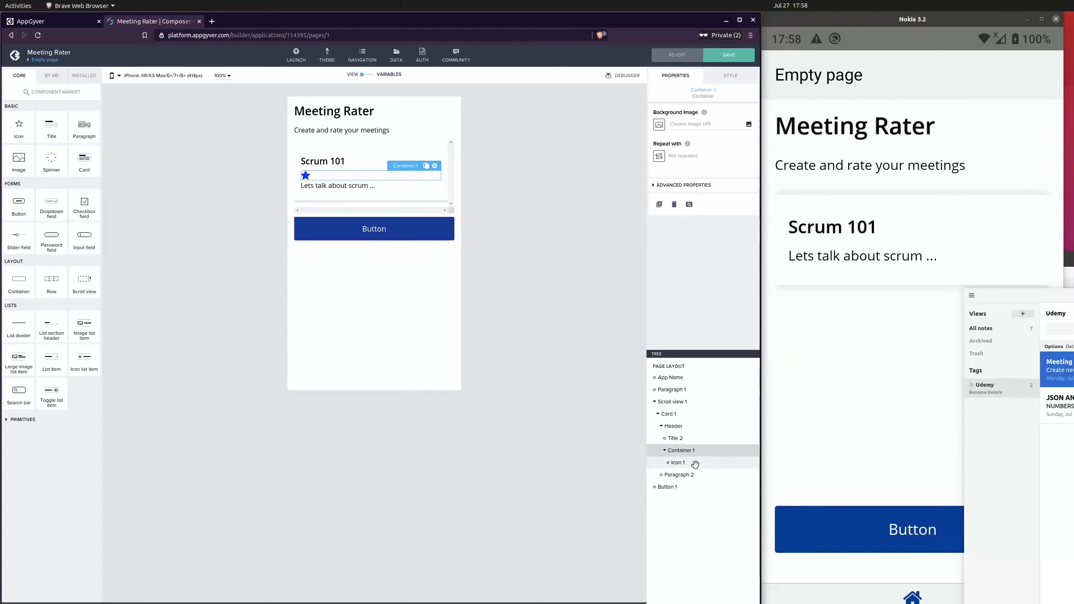
left_click(696, 463)
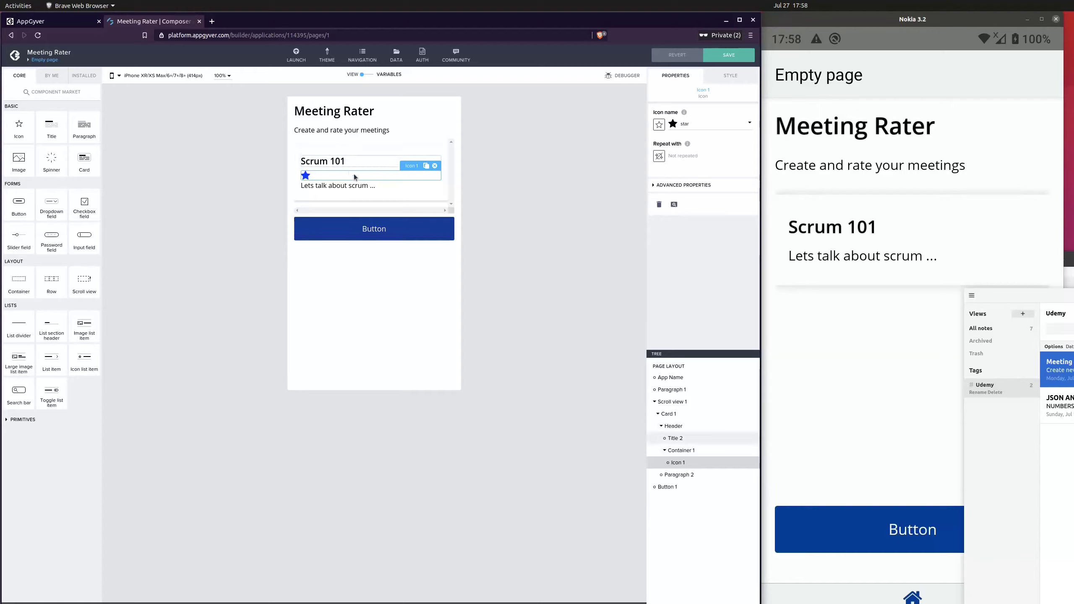
Set the Header container's layout to horizontal
left_click(687, 426)
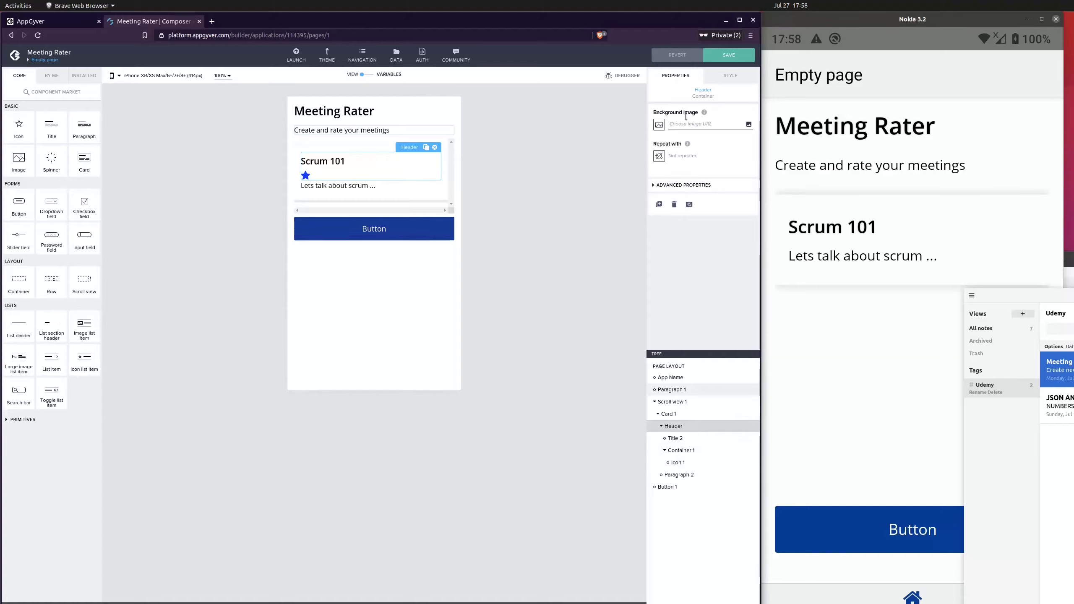
left_click(730, 77)
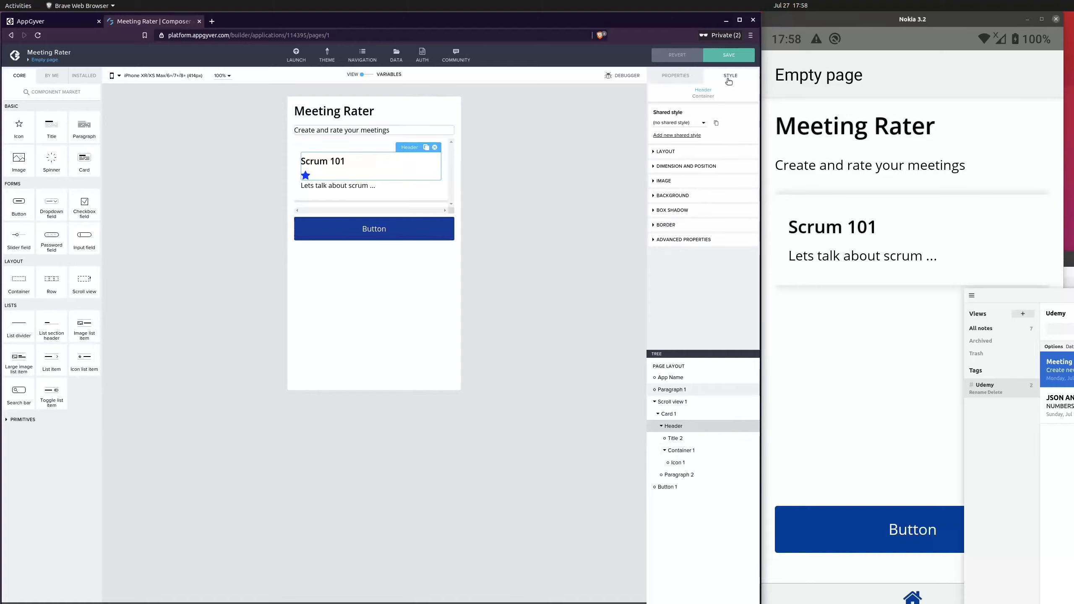
left_click(666, 152)
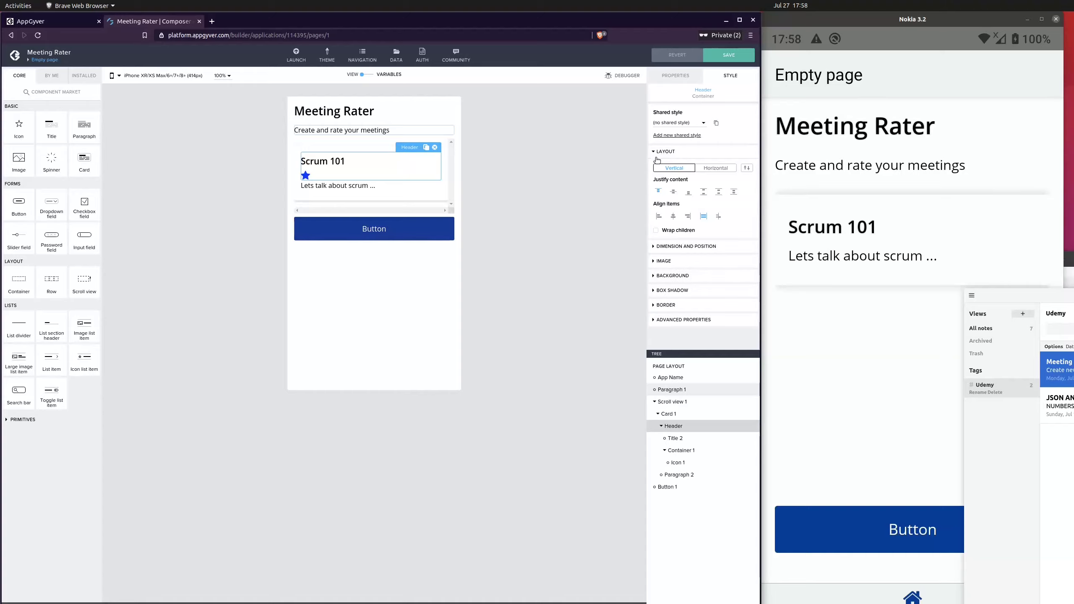
left_click(719, 171)
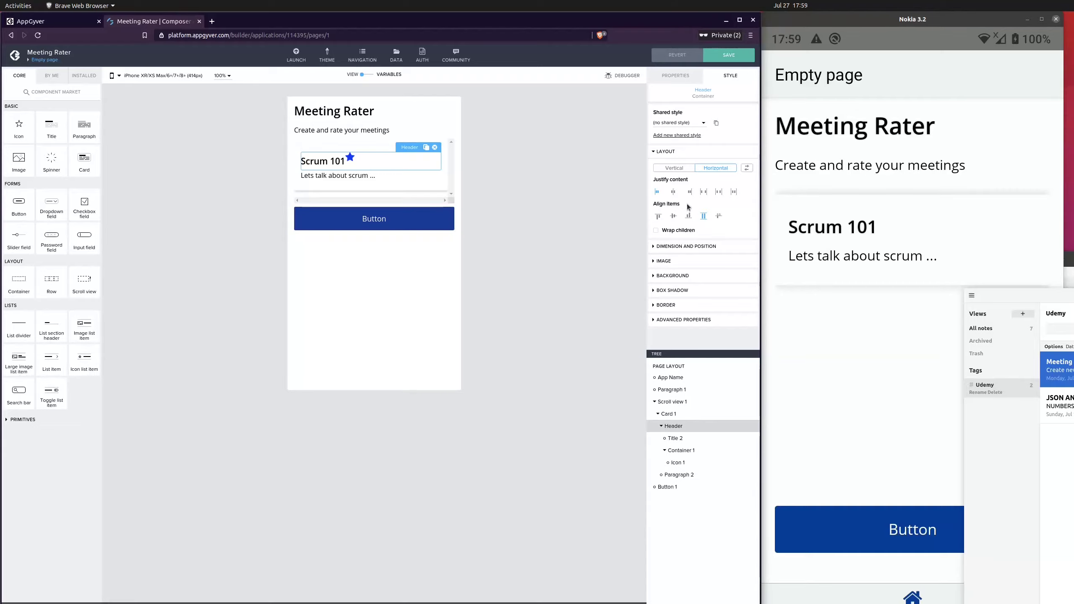
Search the web for css flexbox in a new browser tab
left_click(211, 21)
type("cs")
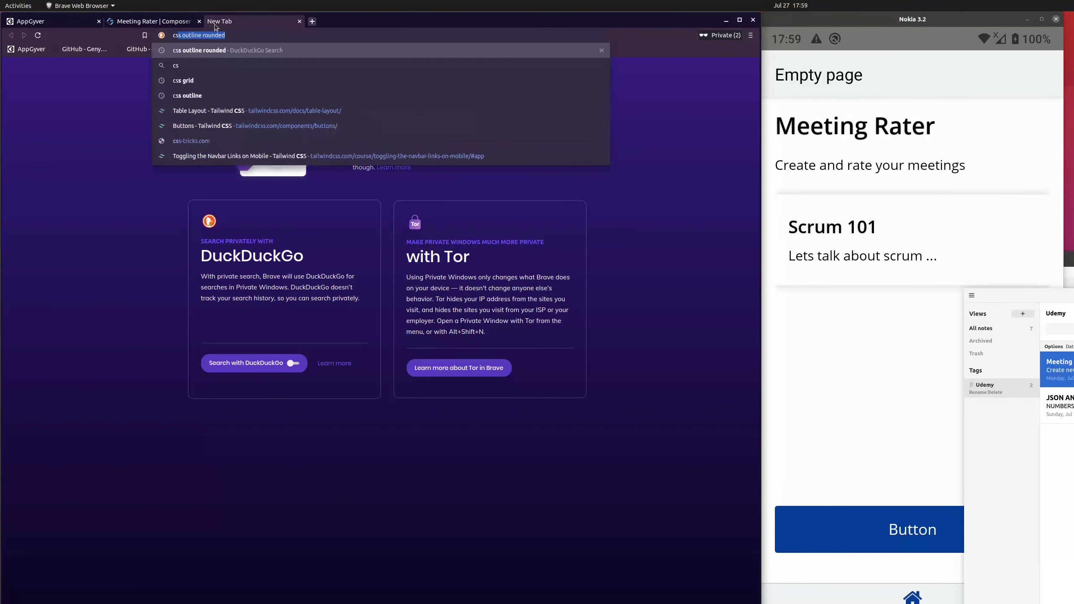
type("s flexb")
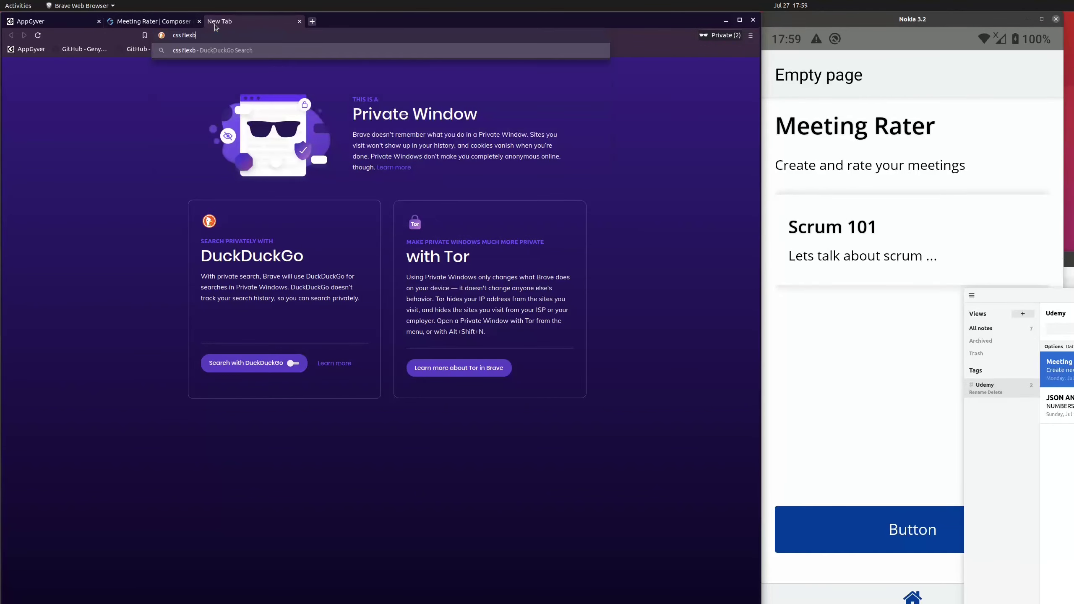
type("ox")
key("Return")
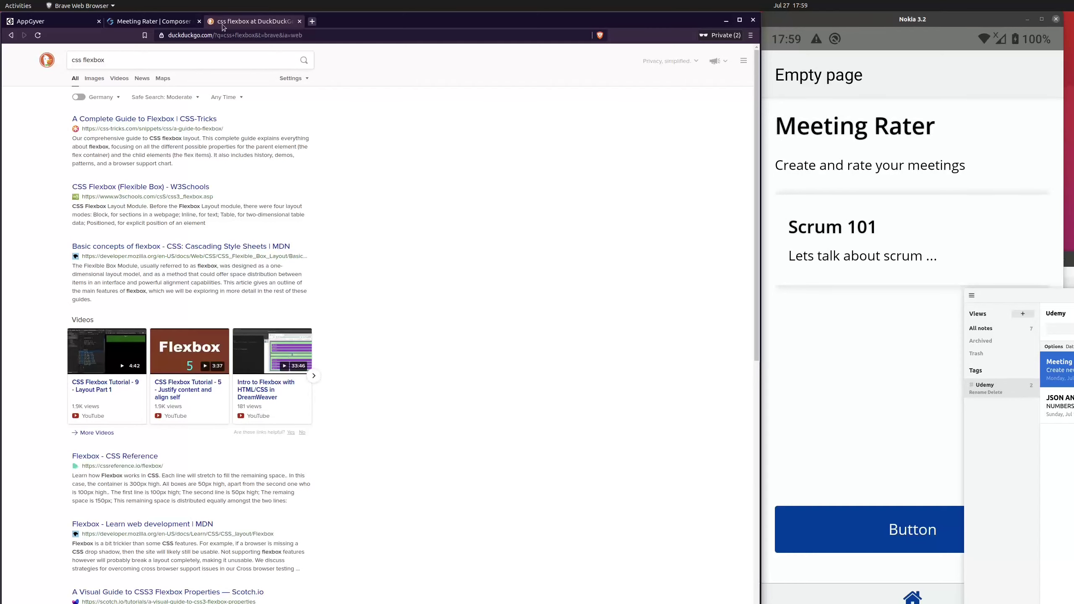
Open CSS-Tricks' A Complete Guide to Flexbox and read through the container and item properties
left_click(112, 122)
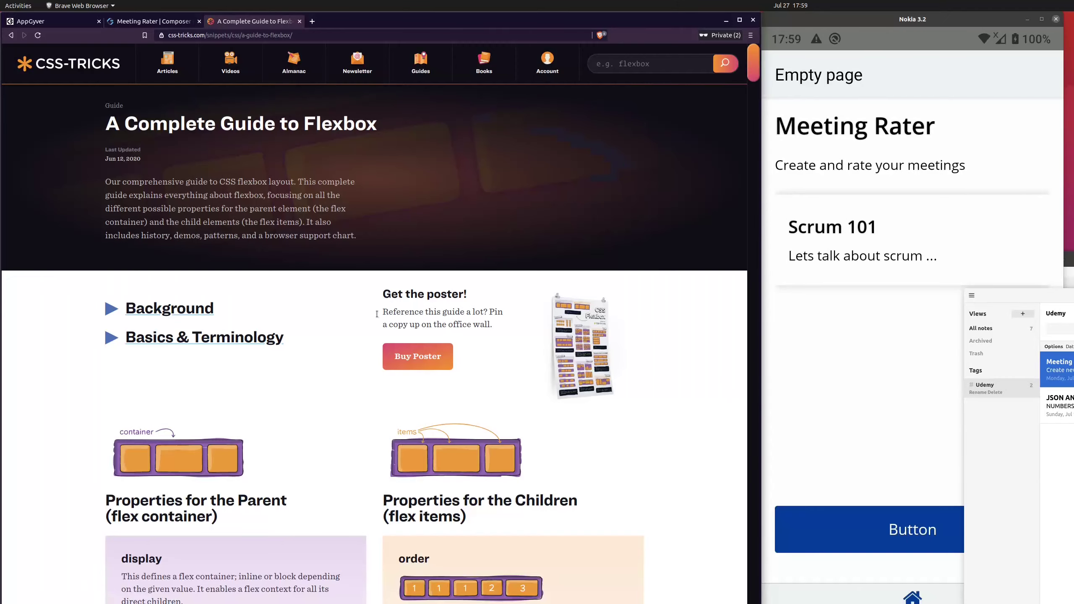
scroll(477, 241, "down", 5)
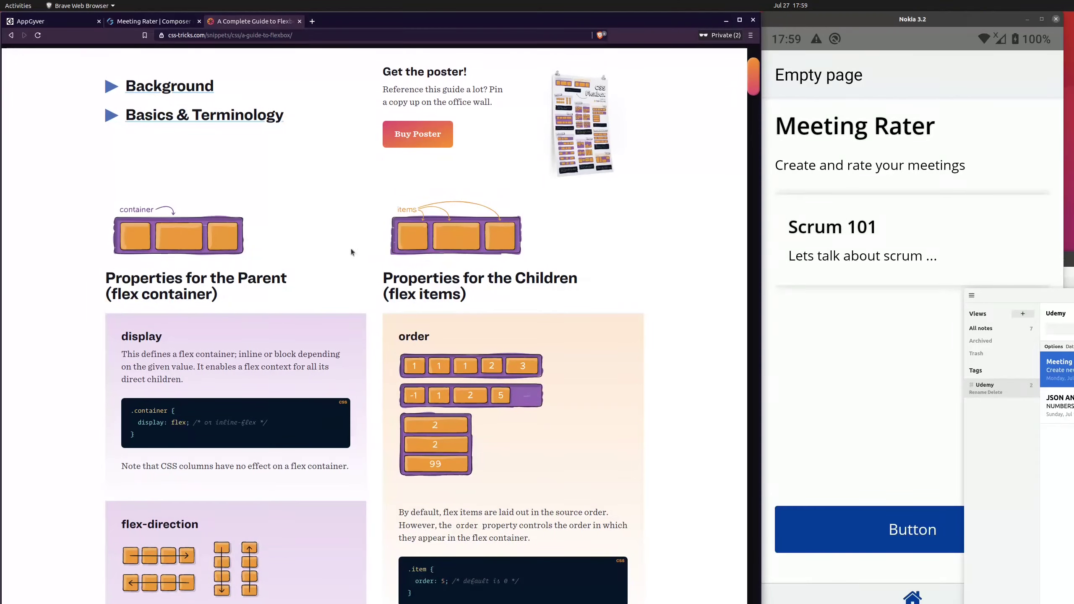
scroll(394, 395, "down", 8)
scroll(387, 397, "down", 8)
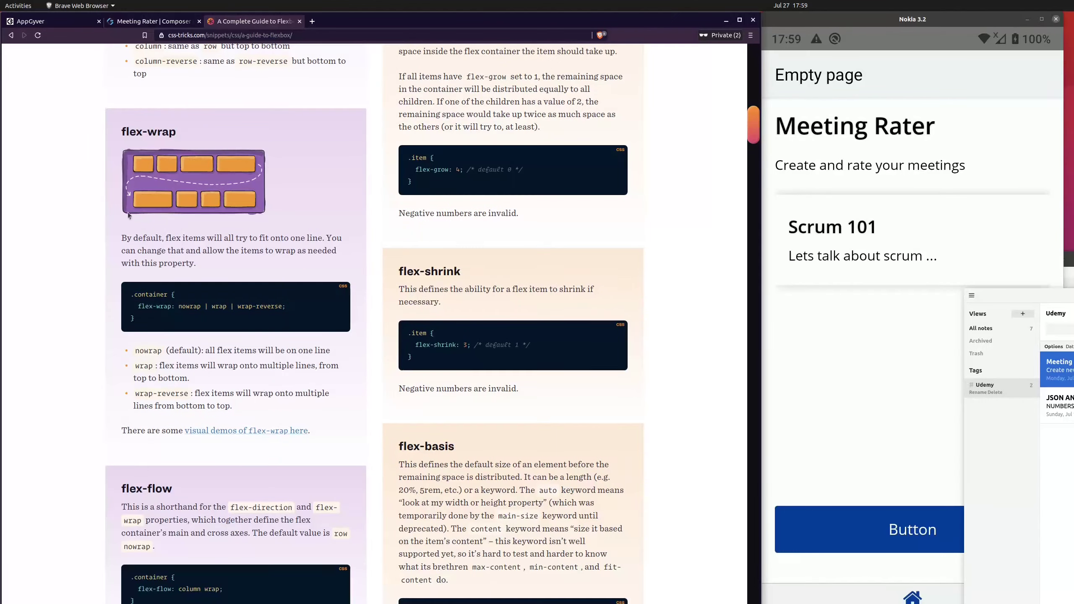
scroll(359, 402, "down", 9)
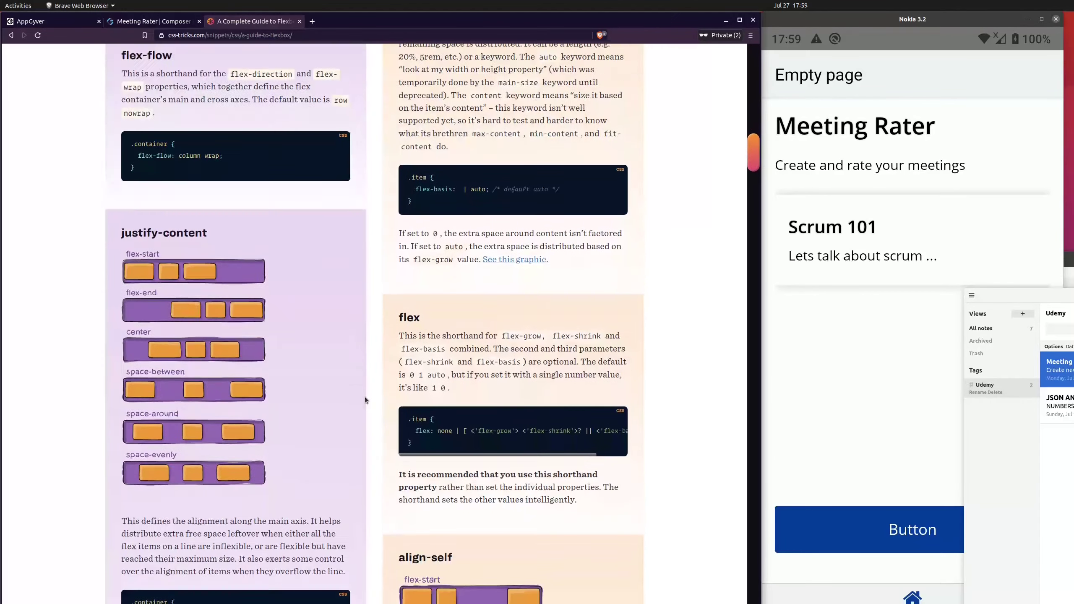
scroll(365, 400, "down", 4)
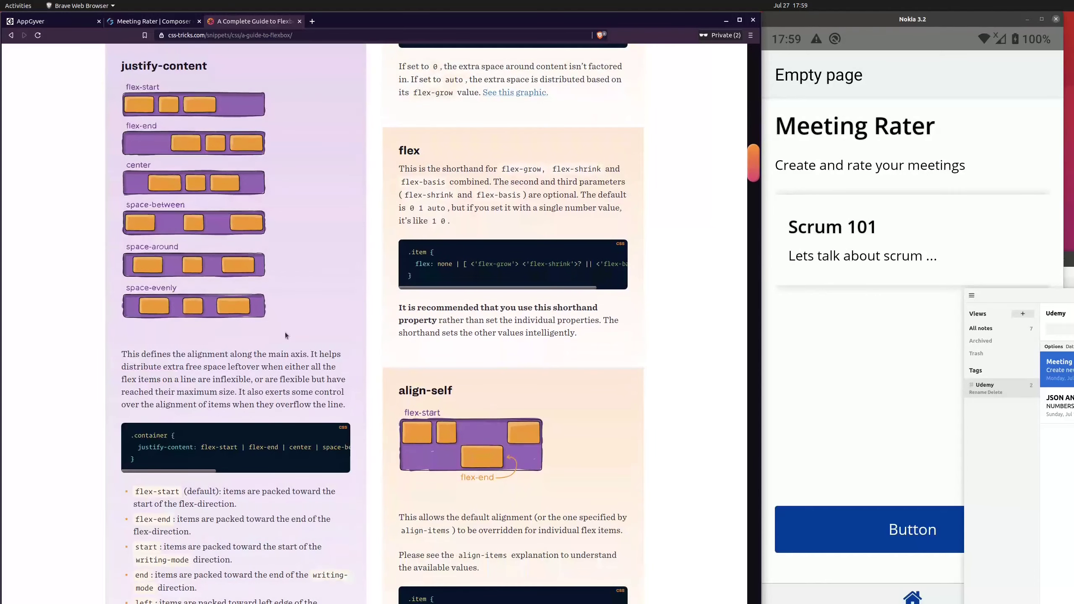
Back in the Composer, space the Header's children between and align them to the vertical middle, then save the app
left_click(138, 26)
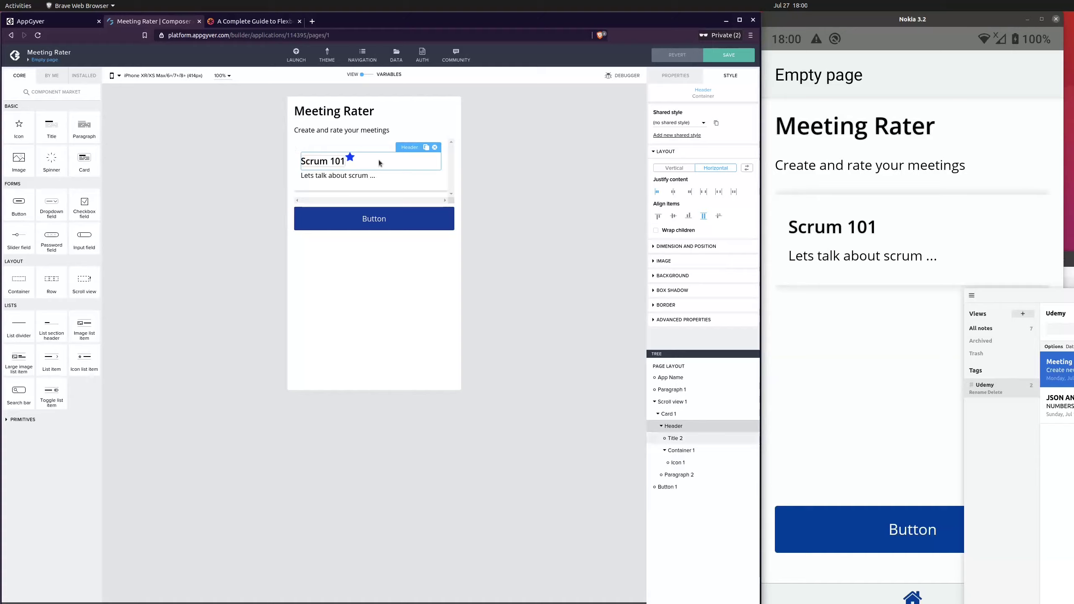
left_click(704, 193)
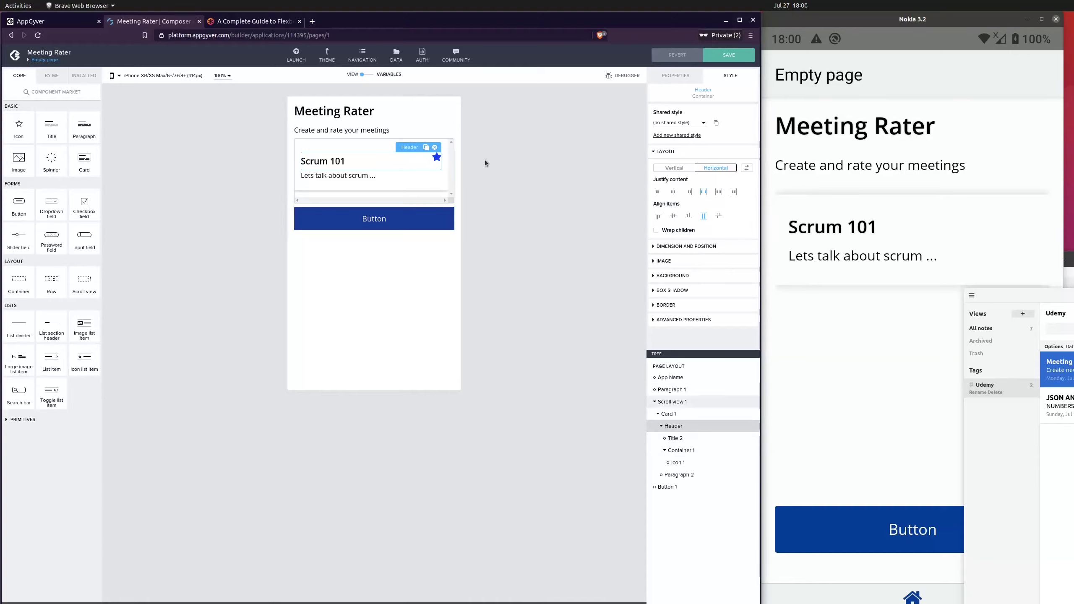
left_click(674, 217)
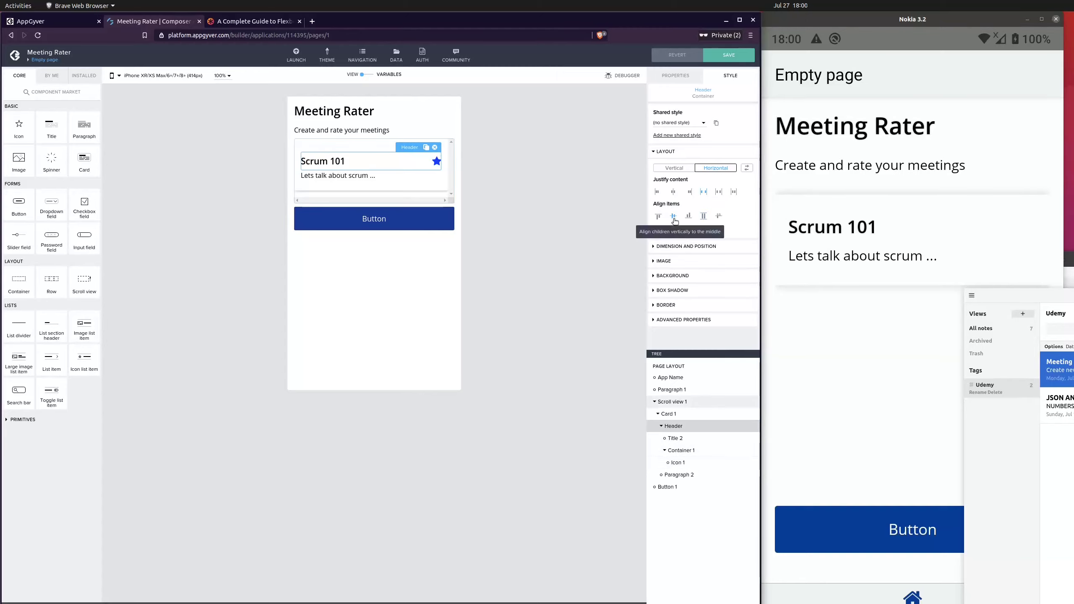
left_click(724, 59)
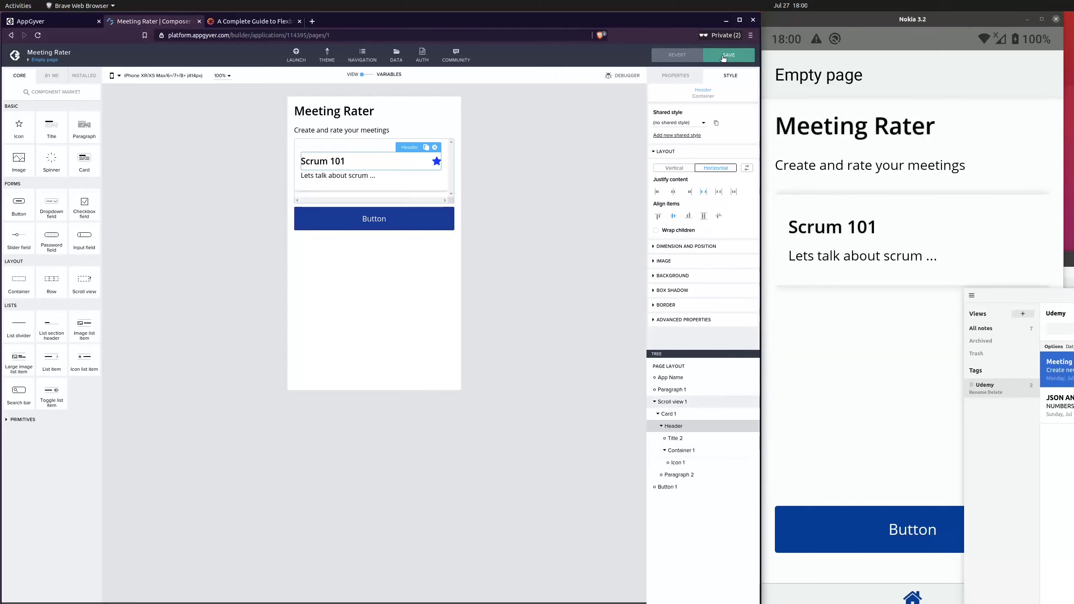
left_click(723, 58)
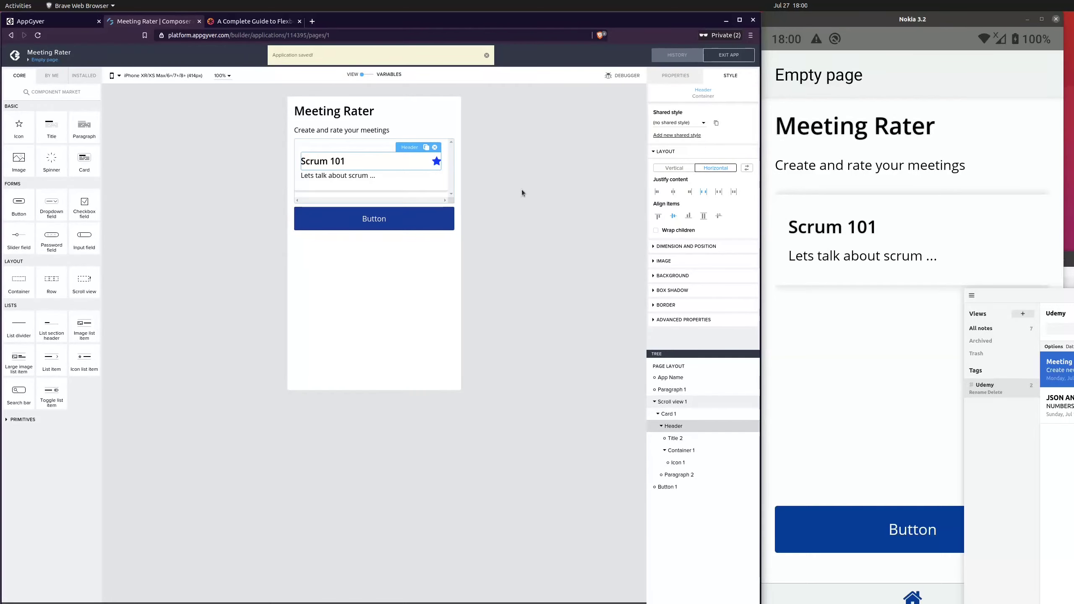
Add a paragraph after the icon inside the header's inner container and set its content to 120
left_click(699, 465)
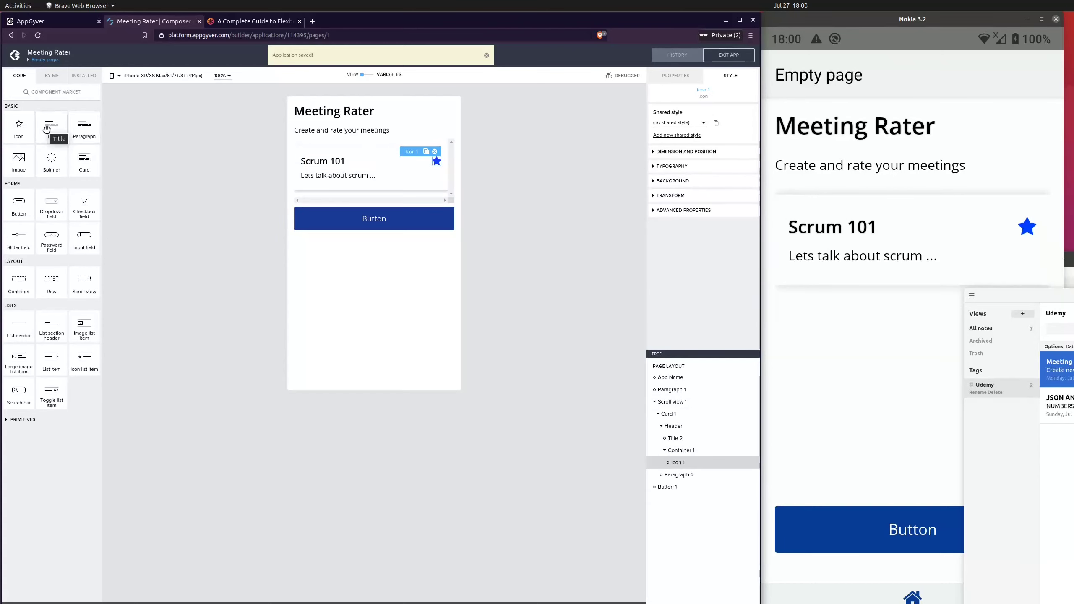
left_click_drag(46, 130, 703, 467)
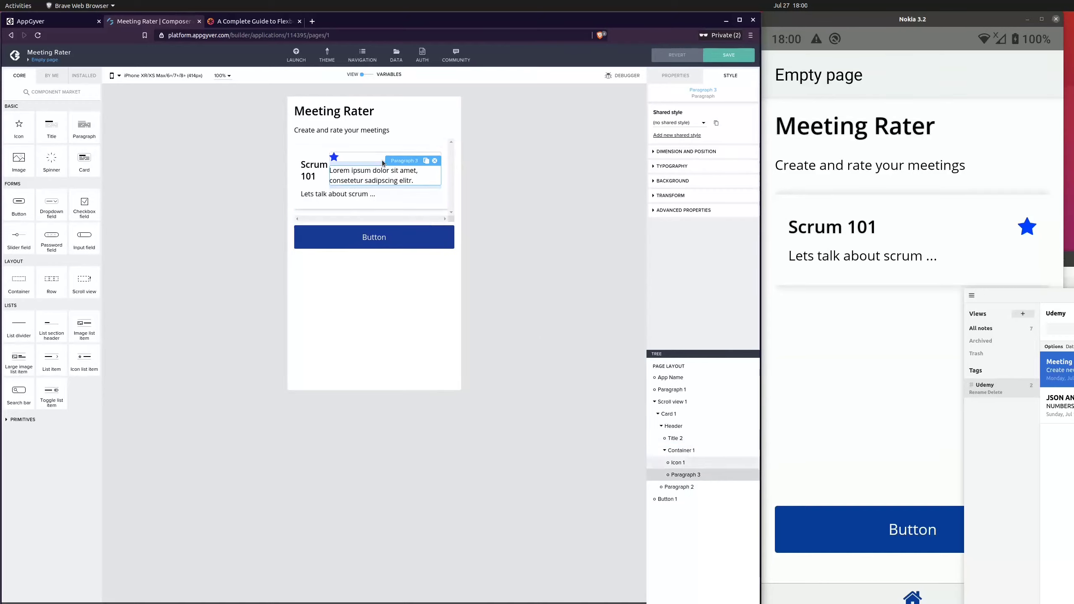
left_click(672, 81)
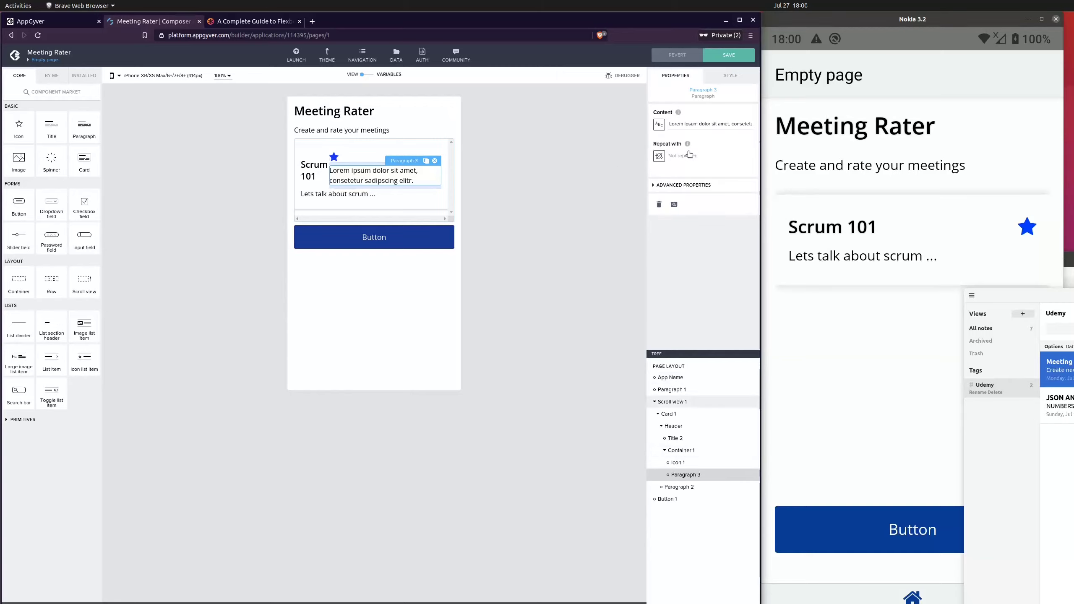
triple_click(691, 124)
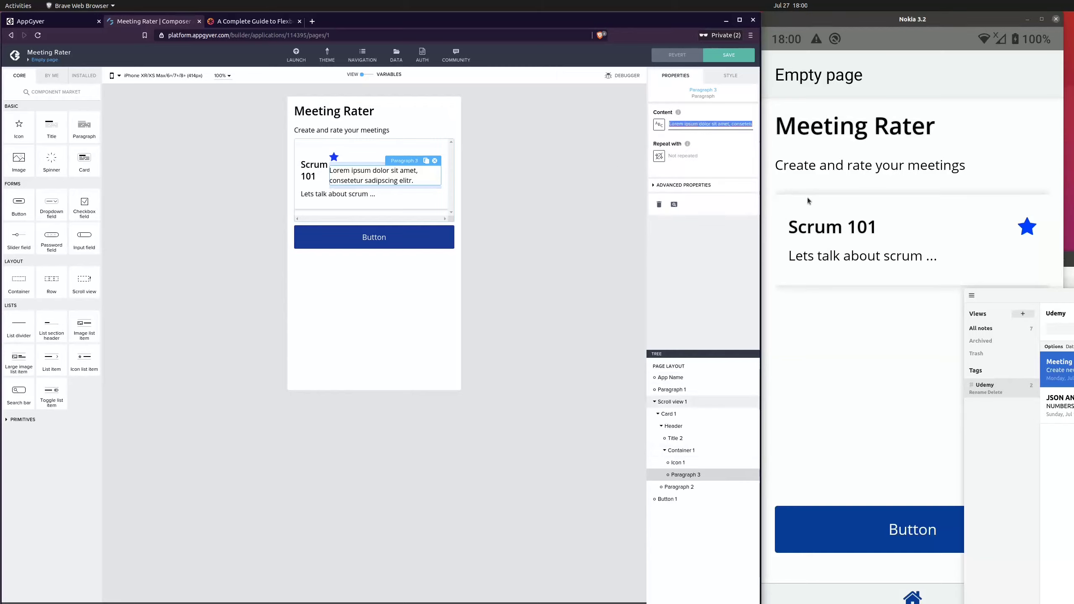
type("120")
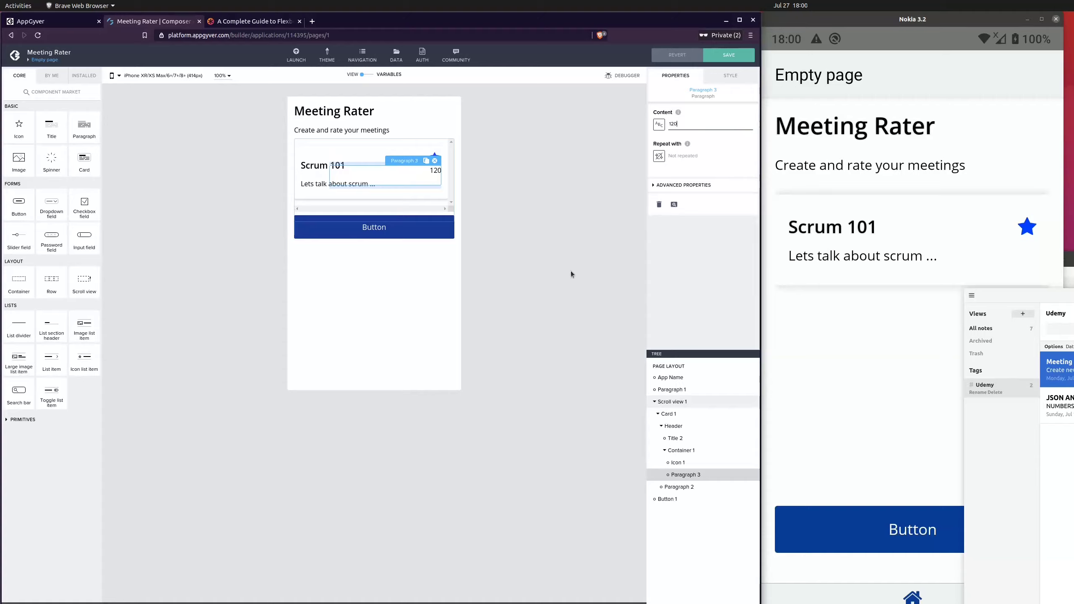
left_click(571, 274)
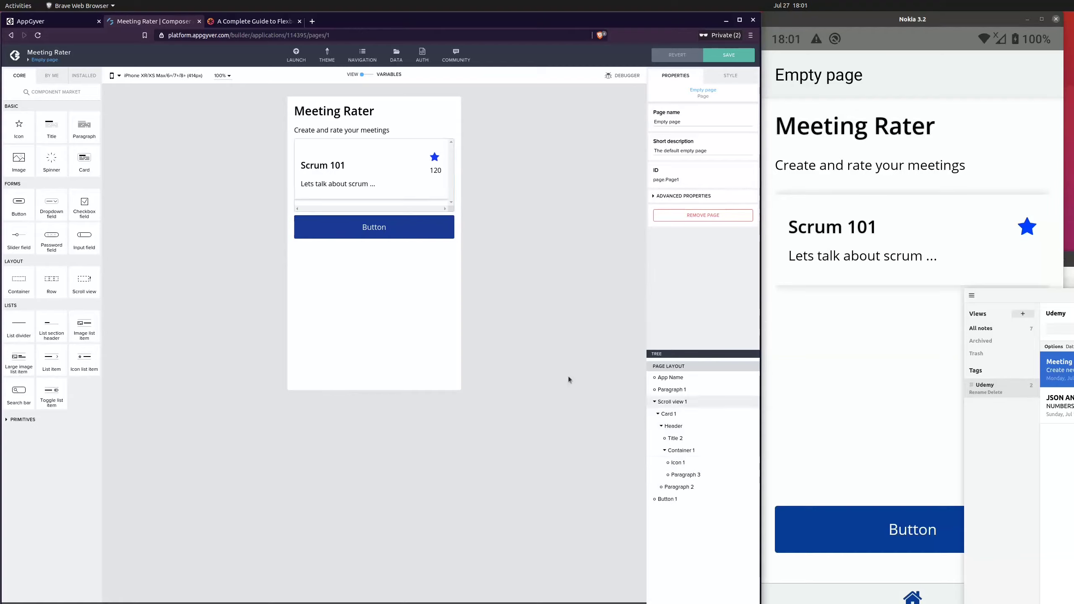
Rename the header's inner container to Ratings
left_click(700, 451)
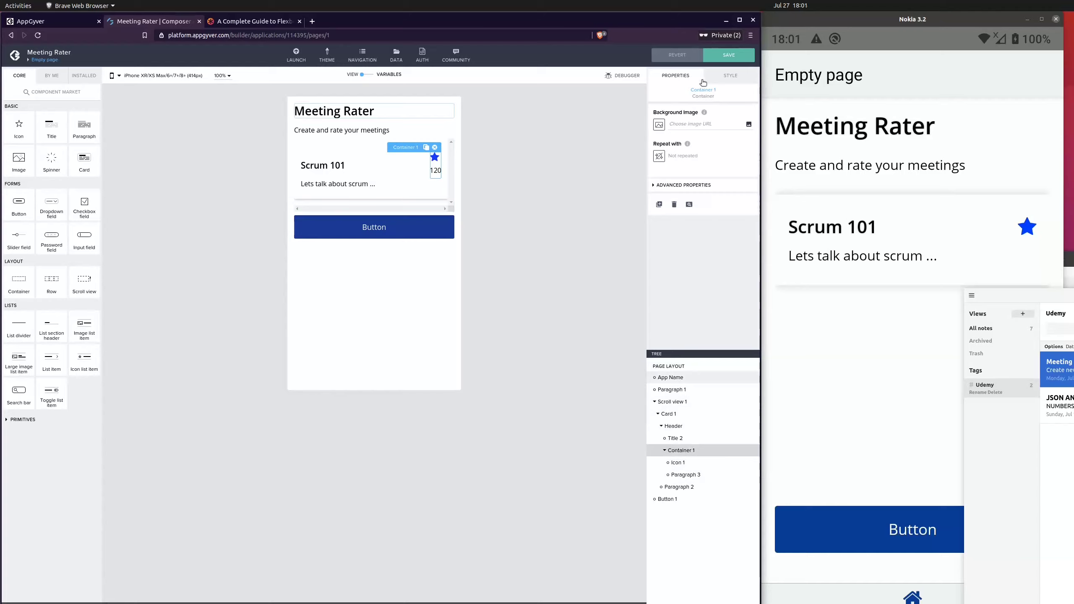
left_click(730, 75)
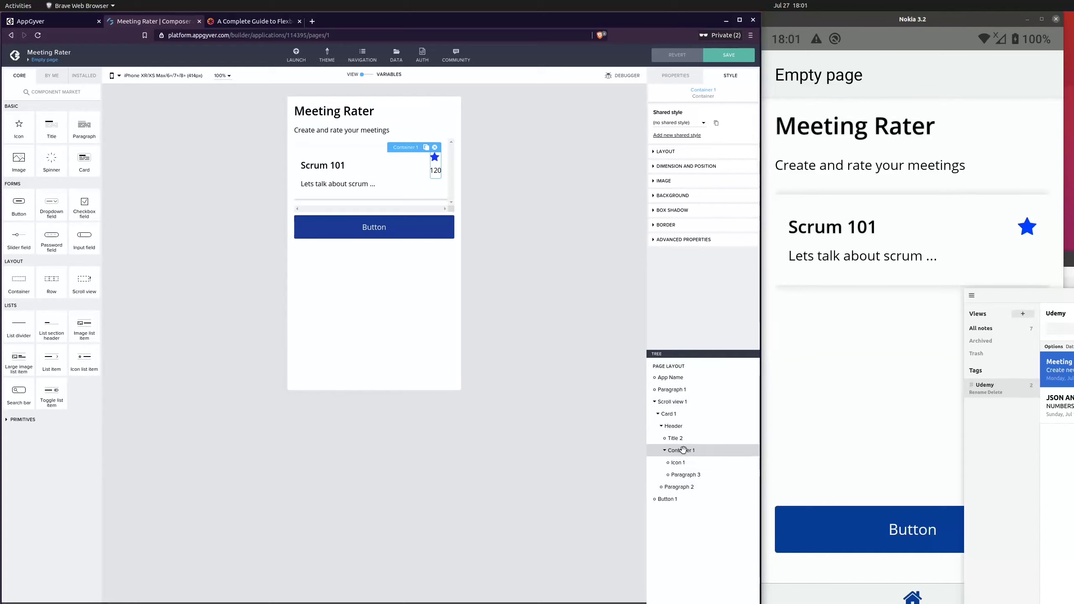
left_click(672, 75)
left_click(694, 185)
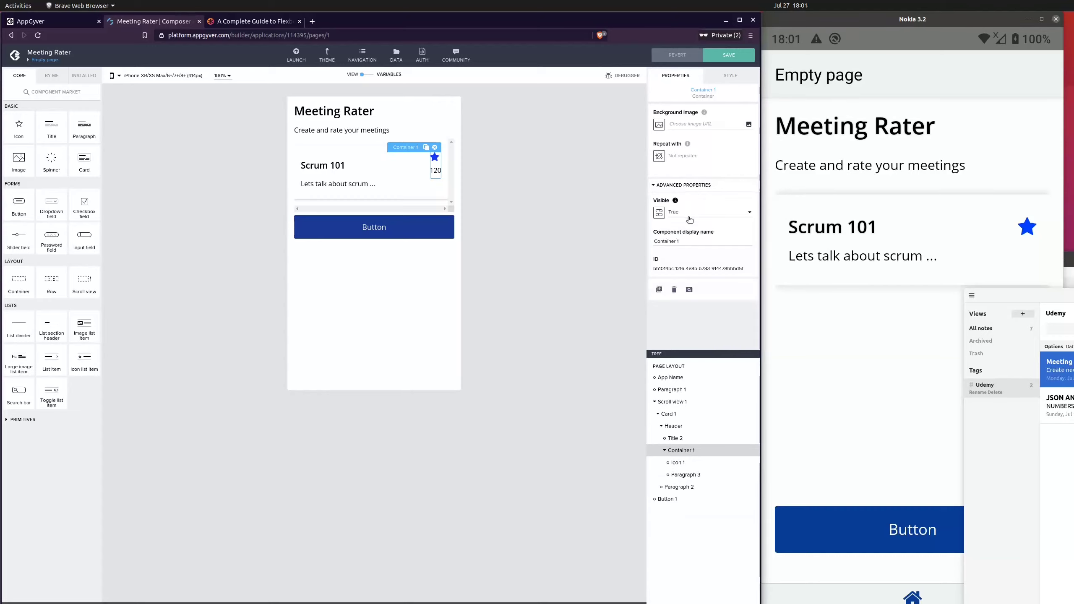
triple_click(684, 241)
type("Rating")
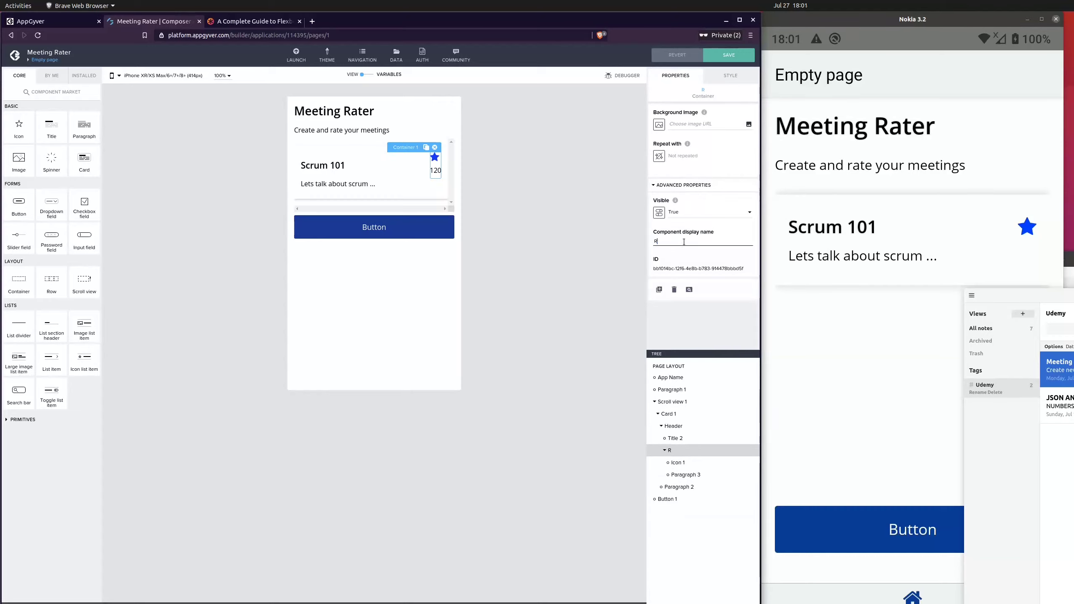
type("s")
left_click(576, 288)
Set the Ratings container's layout to horizontal with its items aligned to the vertical middle
left_click(702, 462)
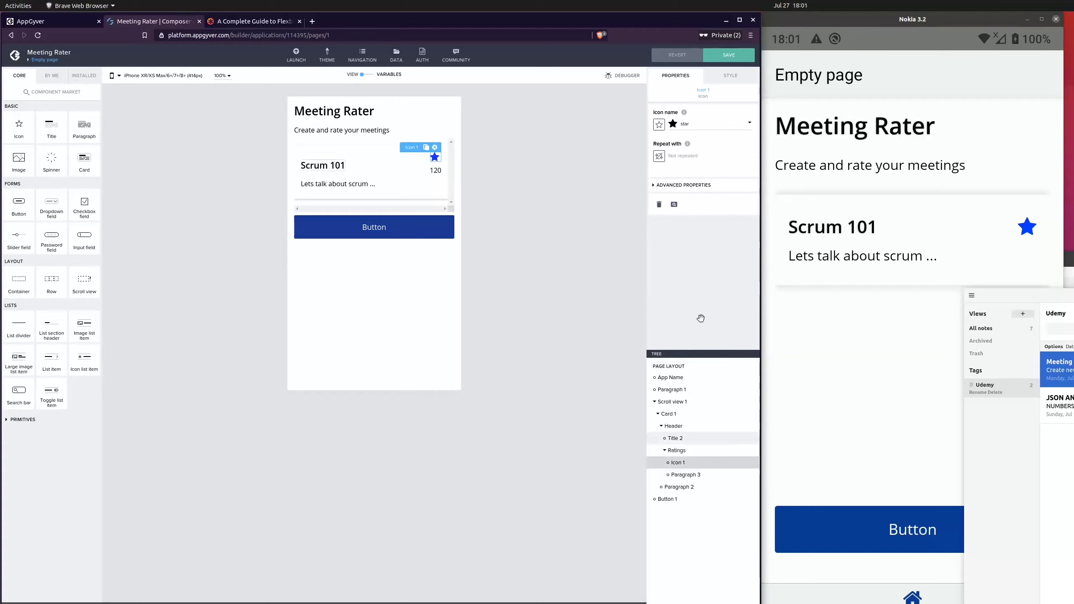
left_click(702, 451)
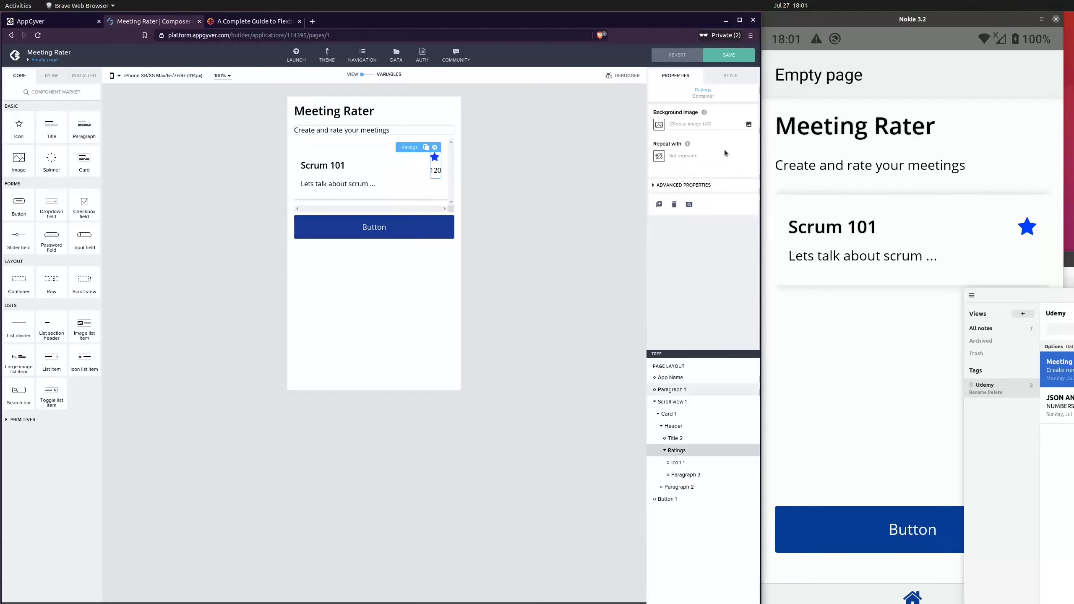
left_click(731, 76)
left_click(676, 153)
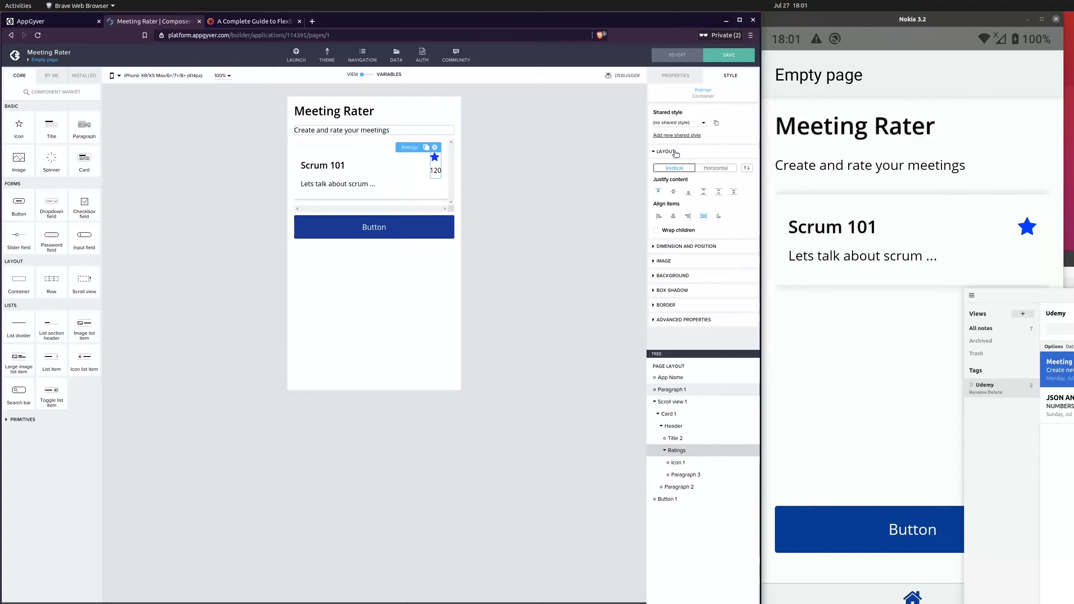
left_click(714, 168)
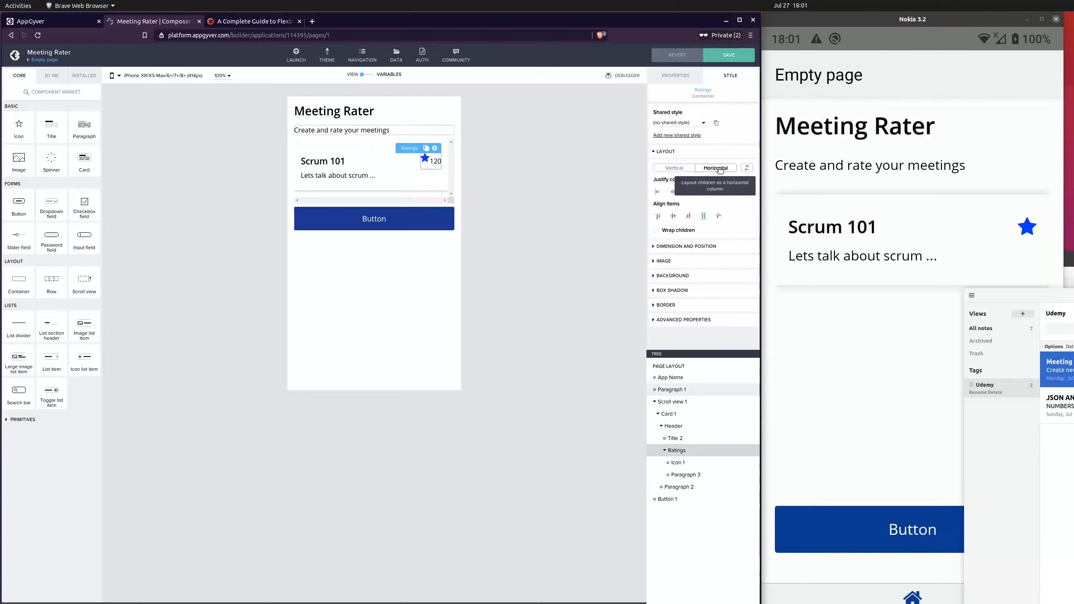
left_click(674, 217)
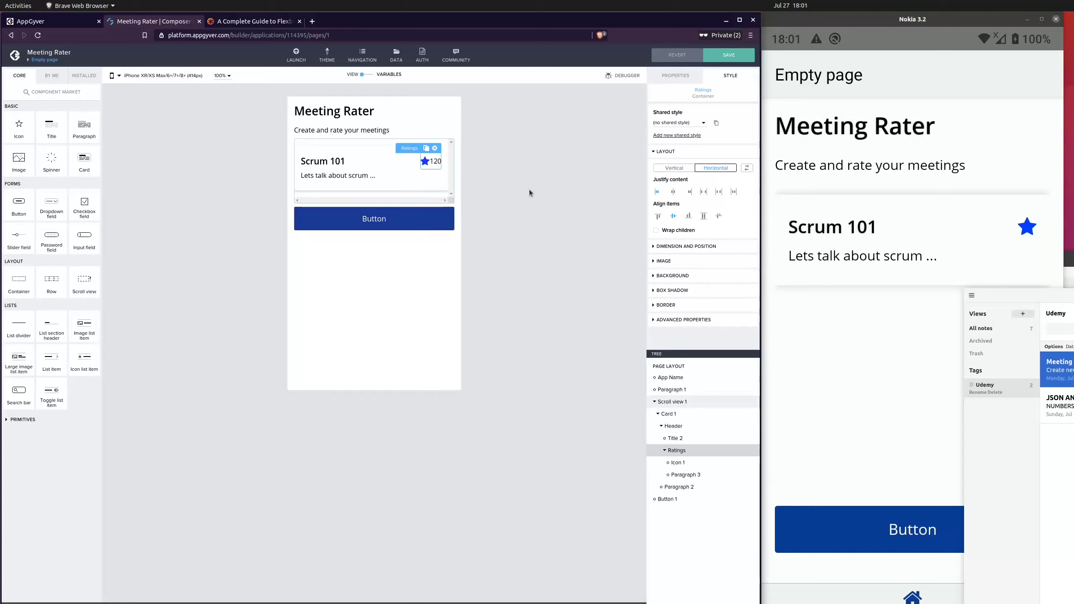
Select the star icon and inspect its typography and dimension style sections
left_click(426, 161)
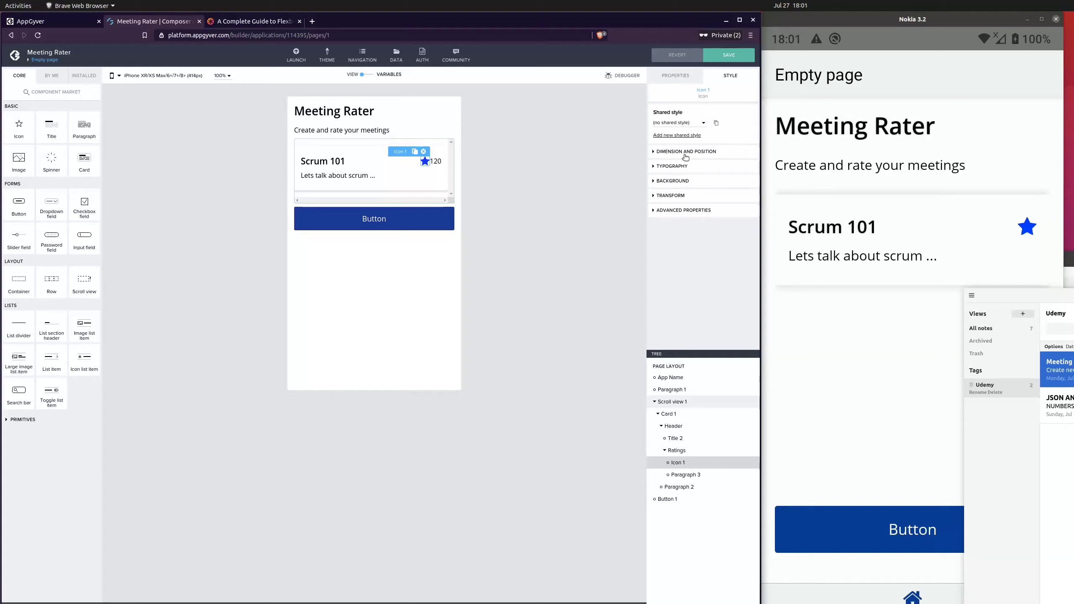
left_click(684, 169)
left_click(684, 169)
left_click(690, 155)
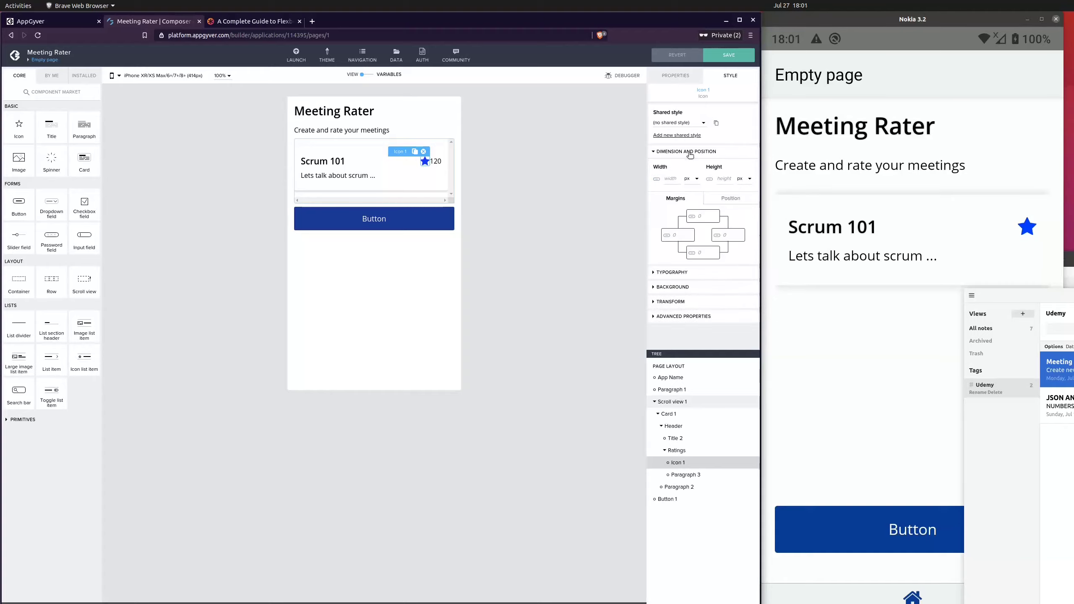
left_click(690, 155)
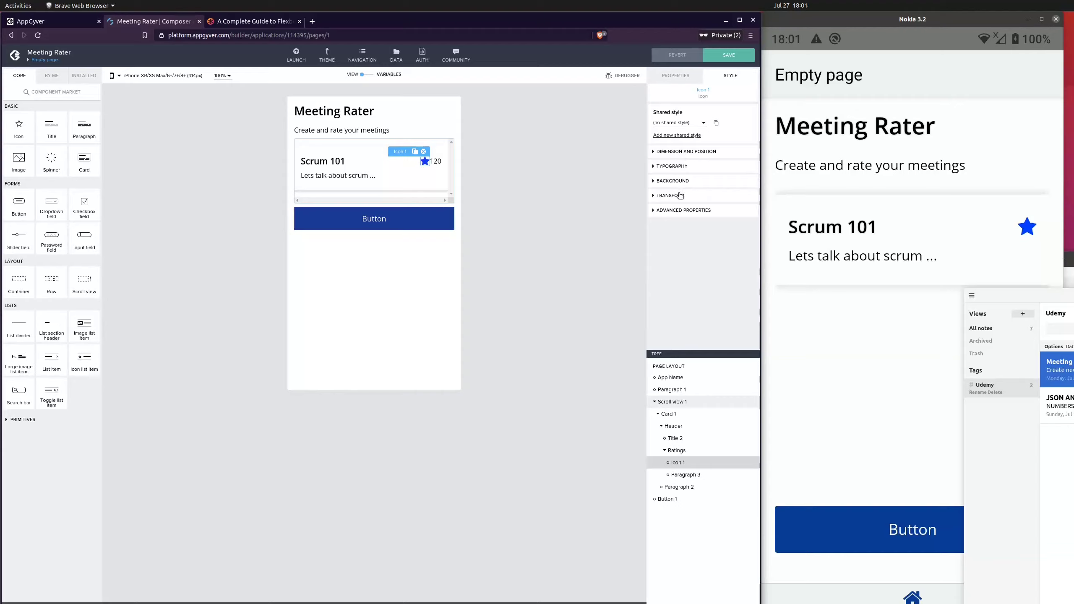
left_click(682, 167)
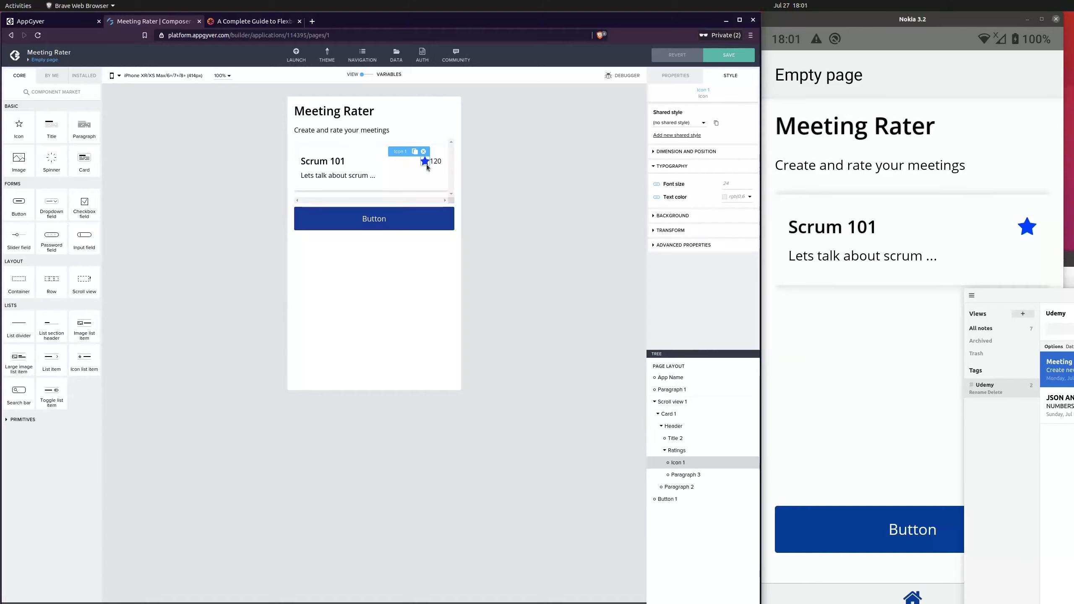
Open the icon picker for the star icon and browse the available icons without changing it
left_click(676, 77)
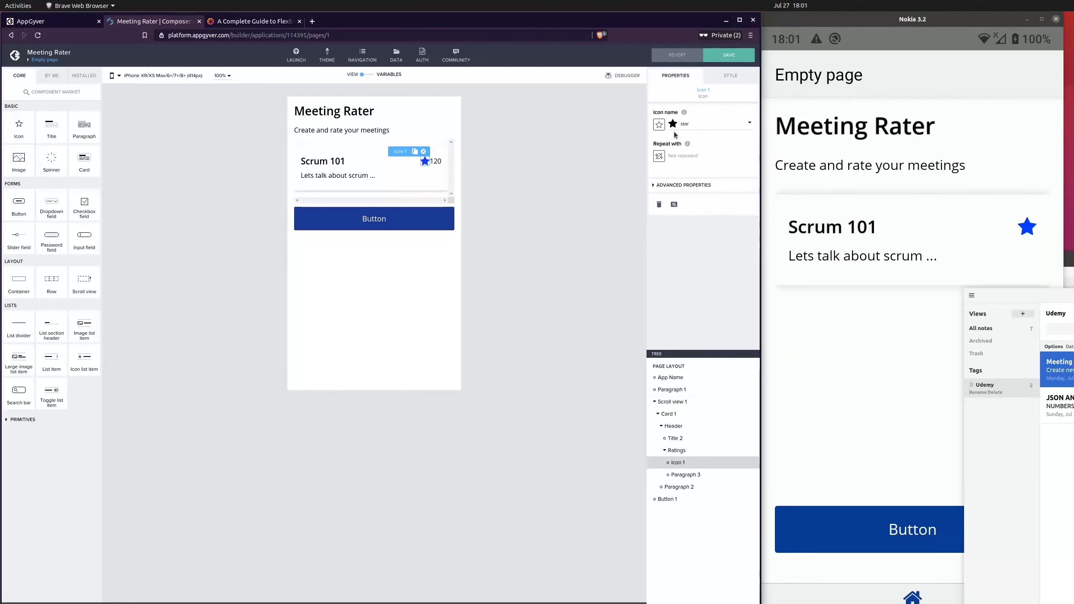
left_click(703, 149)
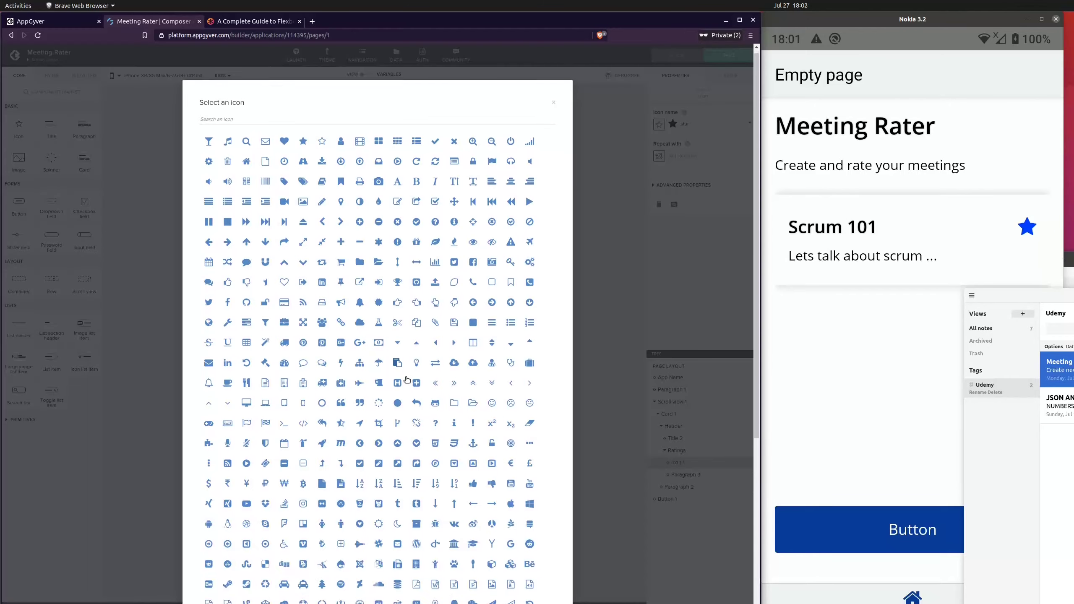
scroll(410, 378, "down", 5)
scroll(410, 379, "up", 5)
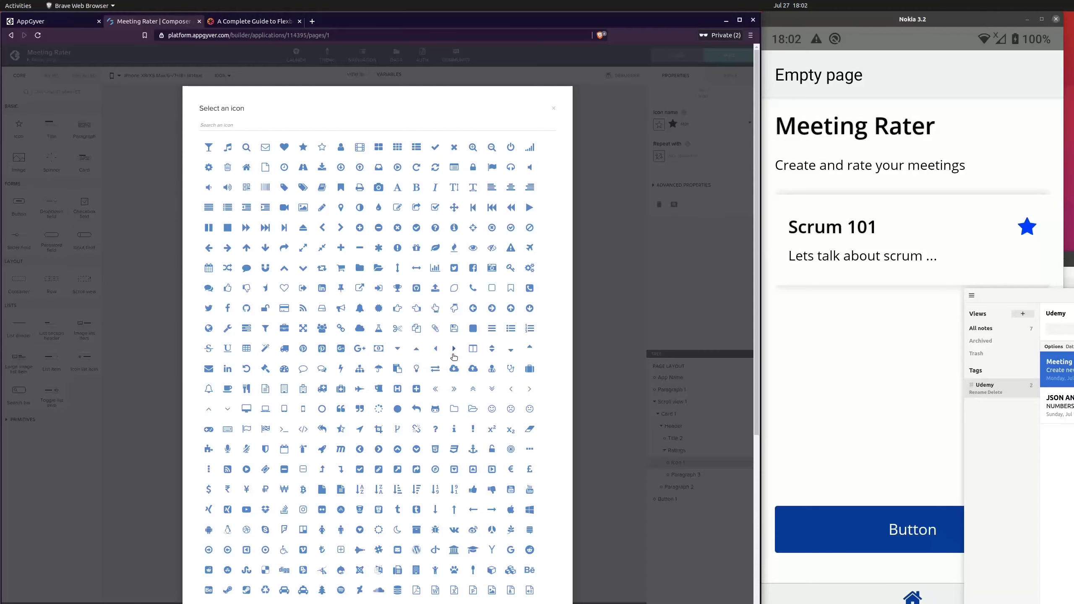
scroll(436, 397, "down", 5)
scroll(437, 397, "down", 3)
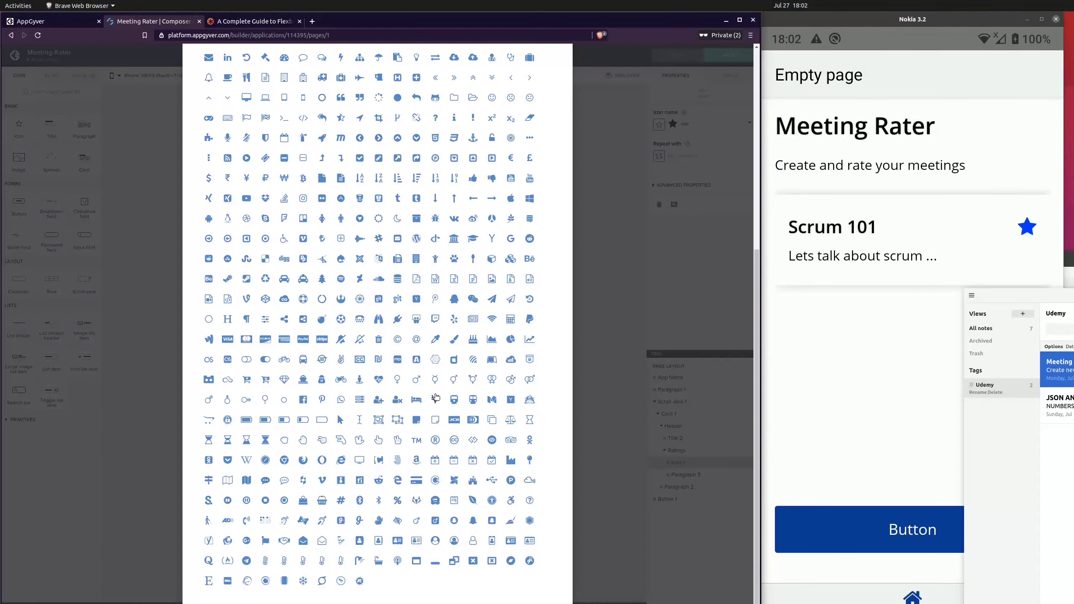
scroll(436, 397, "up", 10)
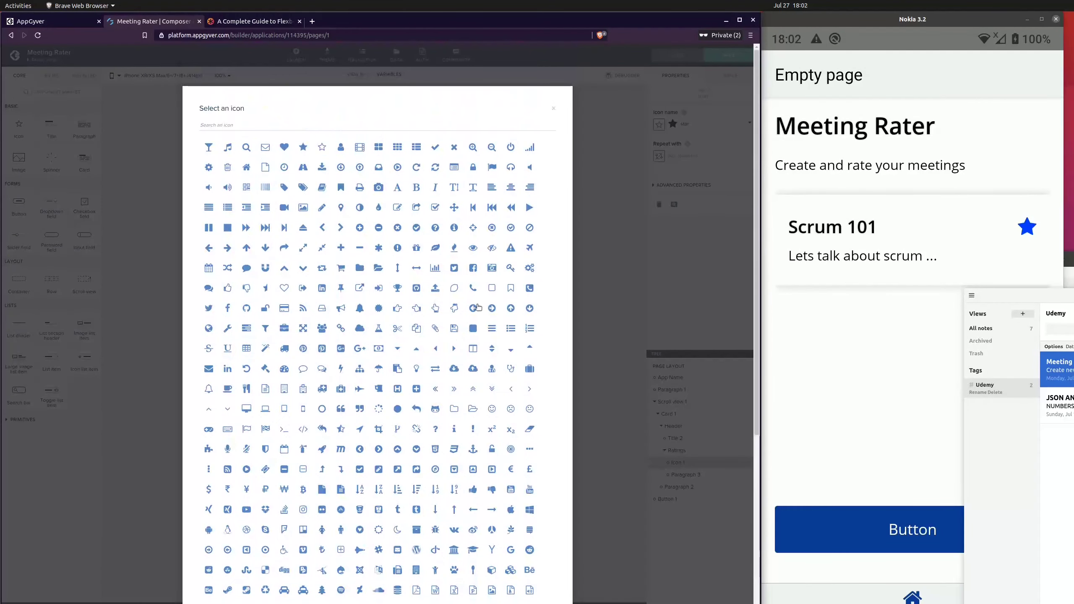
left_click(617, 169)
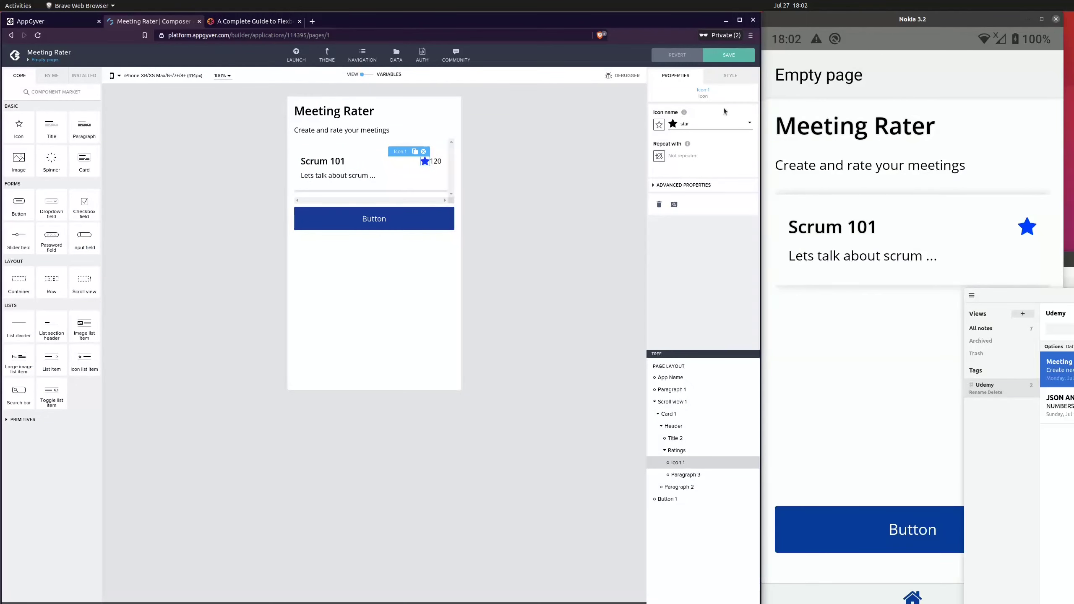
Set the star icon's text colour to a gold shade and save the app
left_click(736, 82)
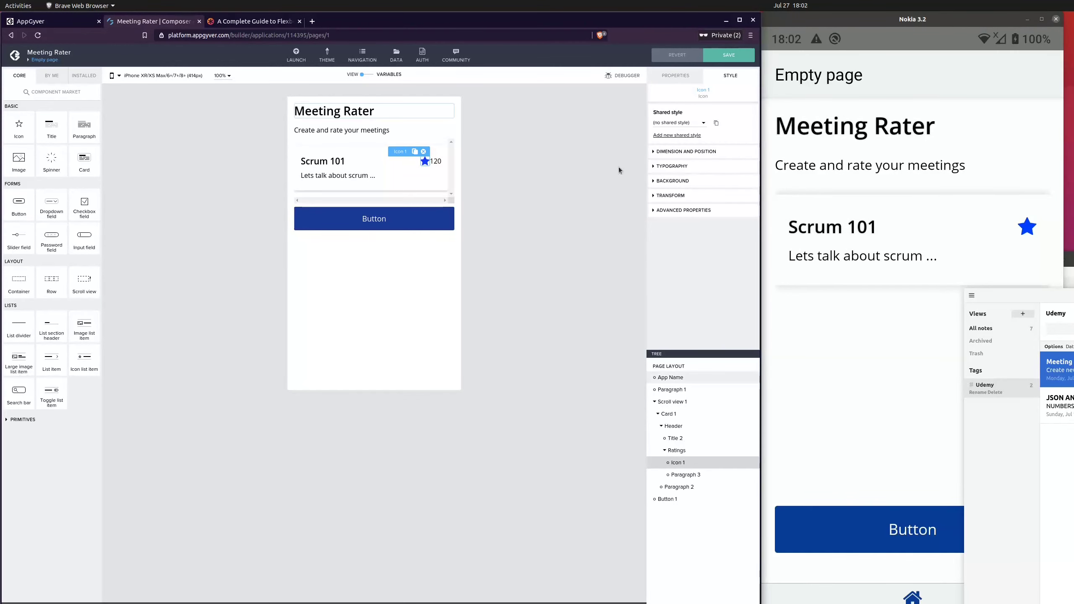
left_click(668, 168)
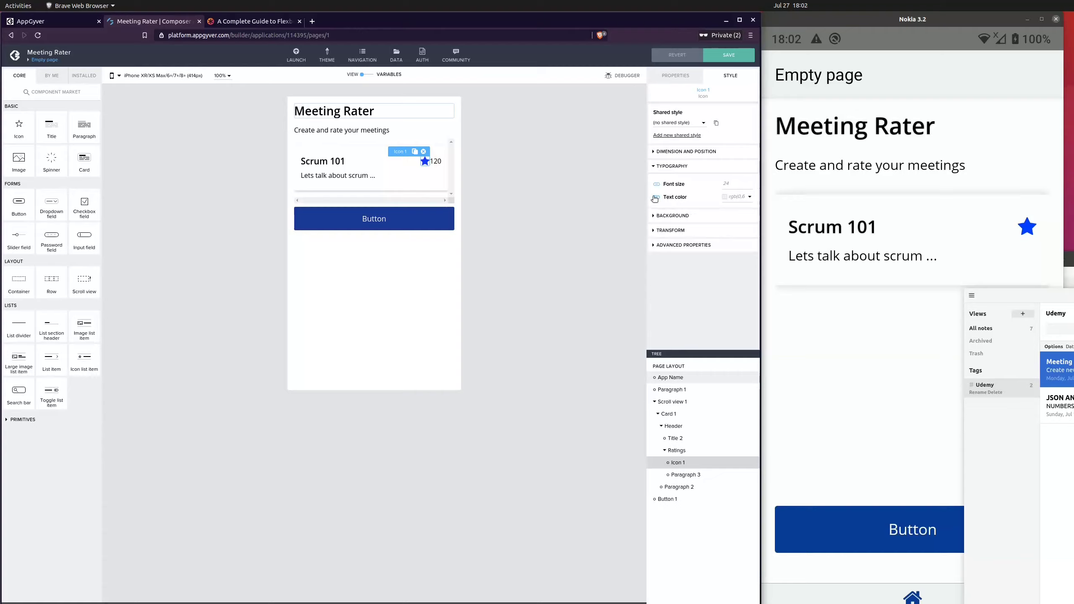
left_click(726, 197)
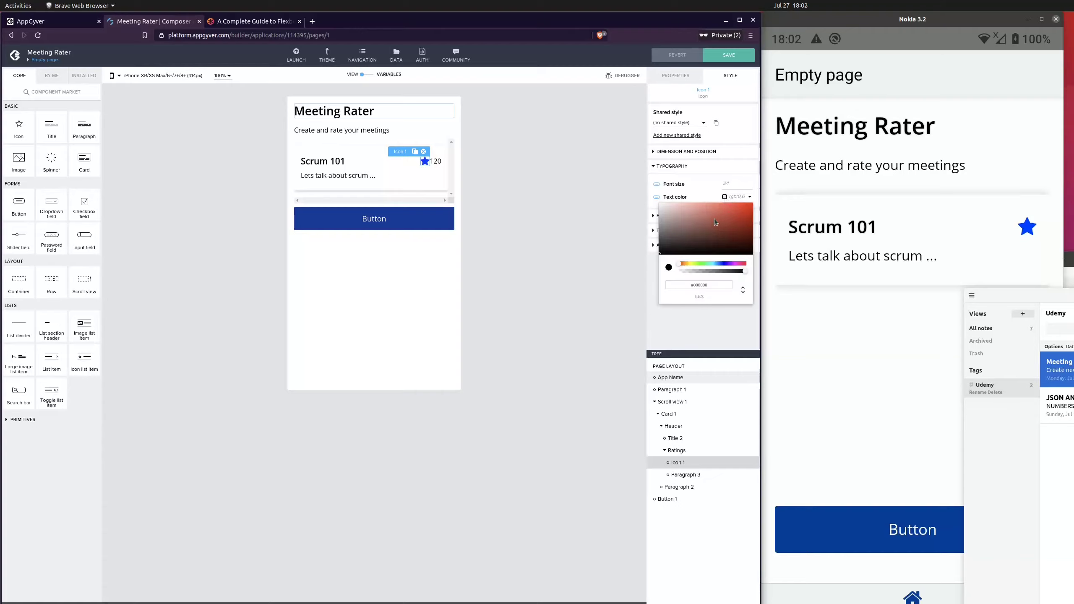
left_click(736, 222)
mouse_move(731, 232)
left_mouse_down()
mouse_move(683, 212)
mouse_move(723, 216)
left_mouse_up()
left_click(687, 266)
left_click_drag(686, 268, 686, 264)
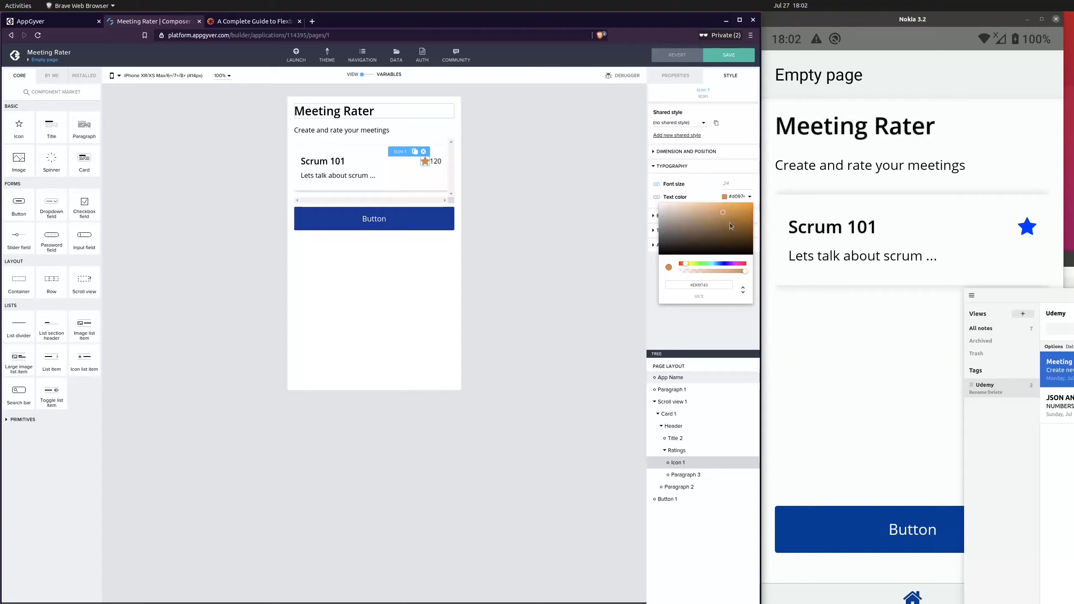
left_click_drag(731, 222, 750, 206)
left_click(687, 264)
left_click_drag(739, 217, 737, 209)
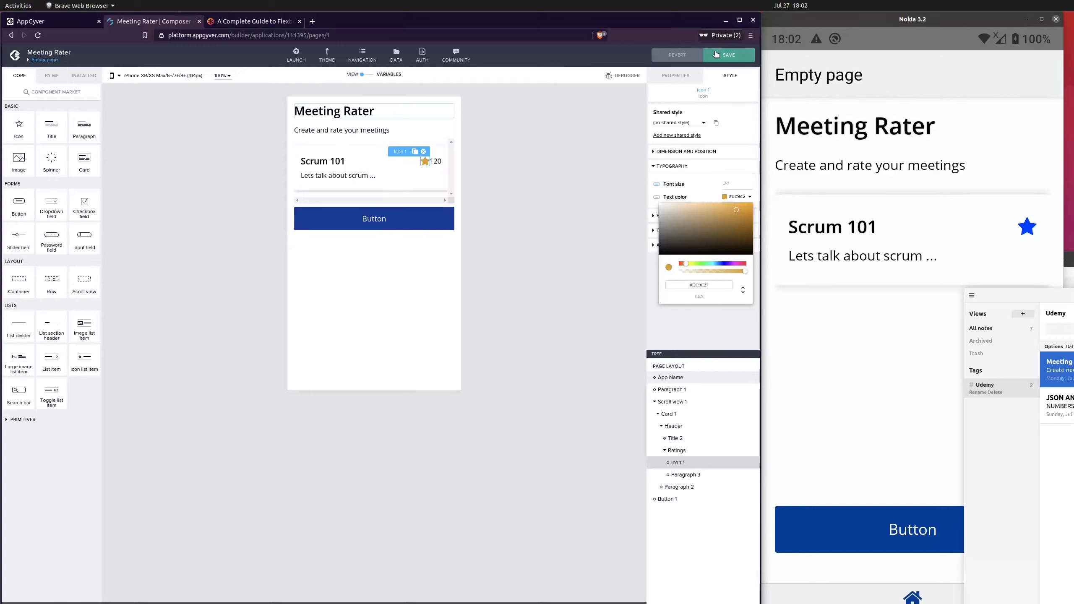
left_click(731, 55)
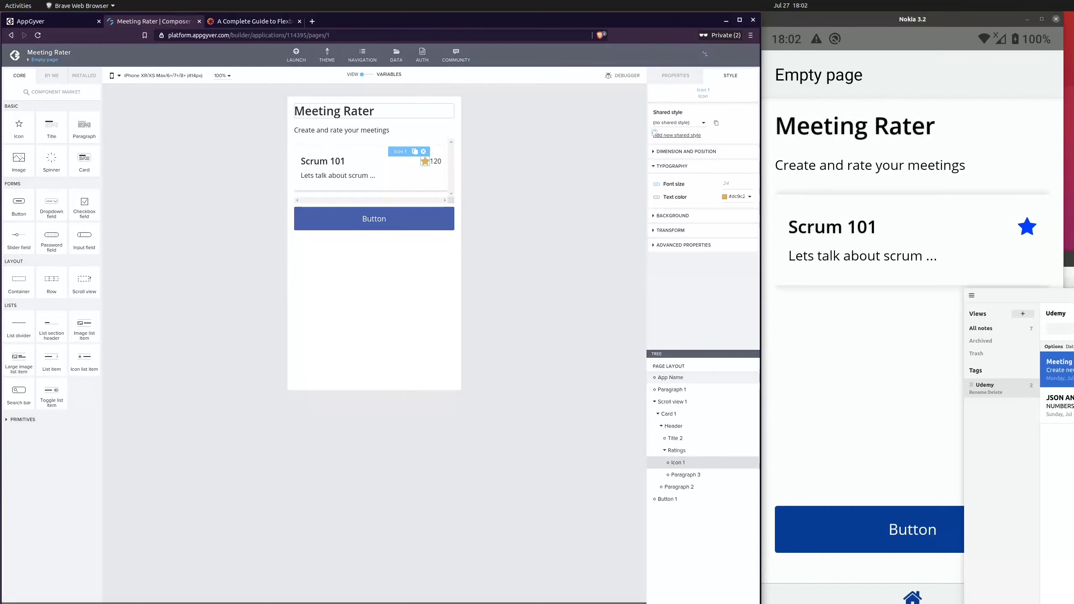
Add a Row component to the card directly below its description paragraph
left_click(528, 198)
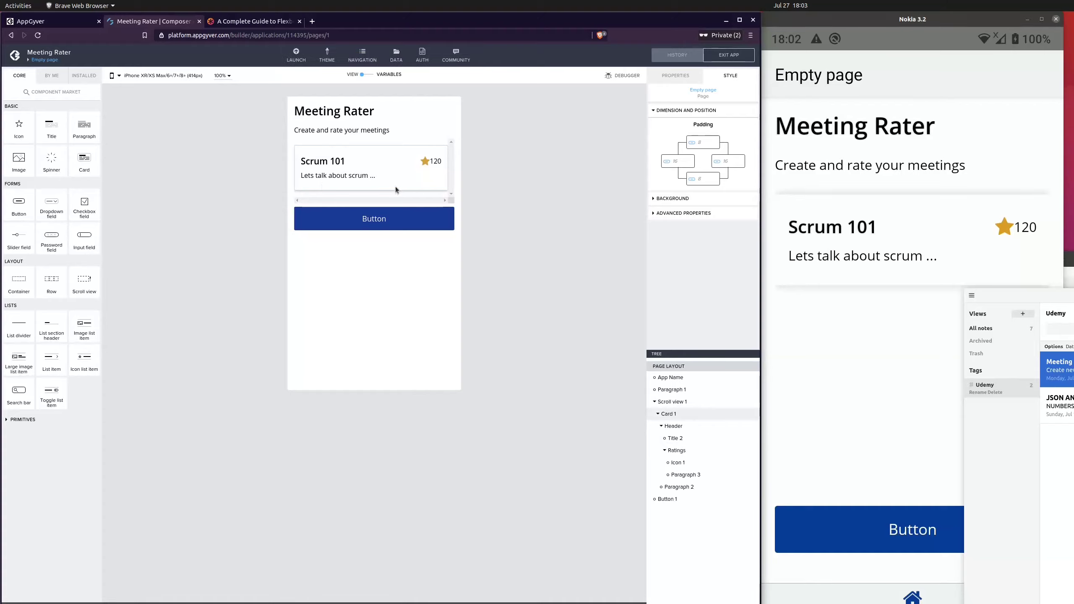
left_click(662, 426)
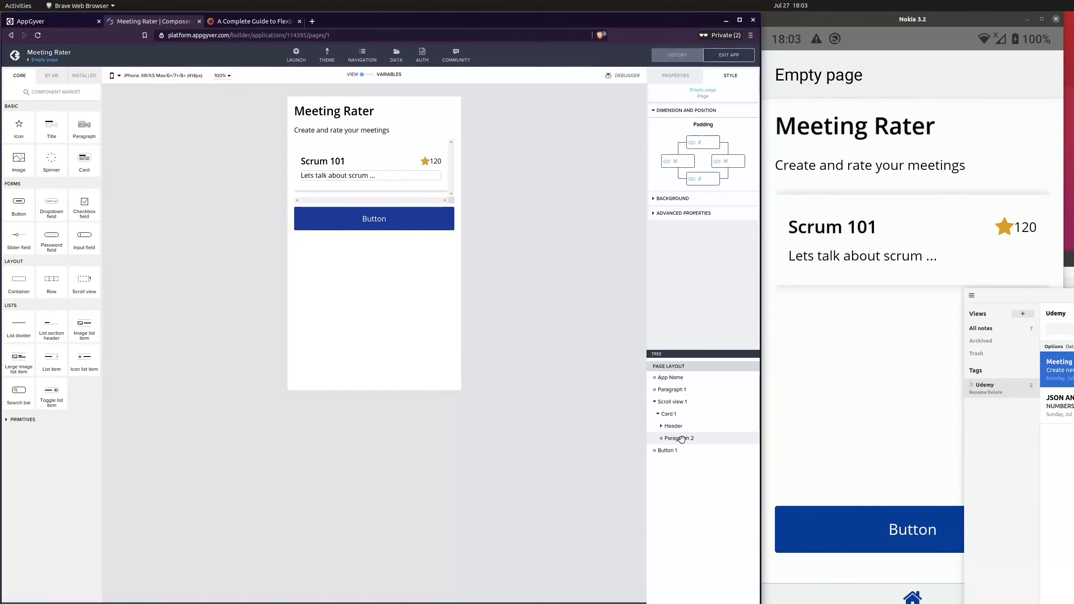
left_click(682, 439)
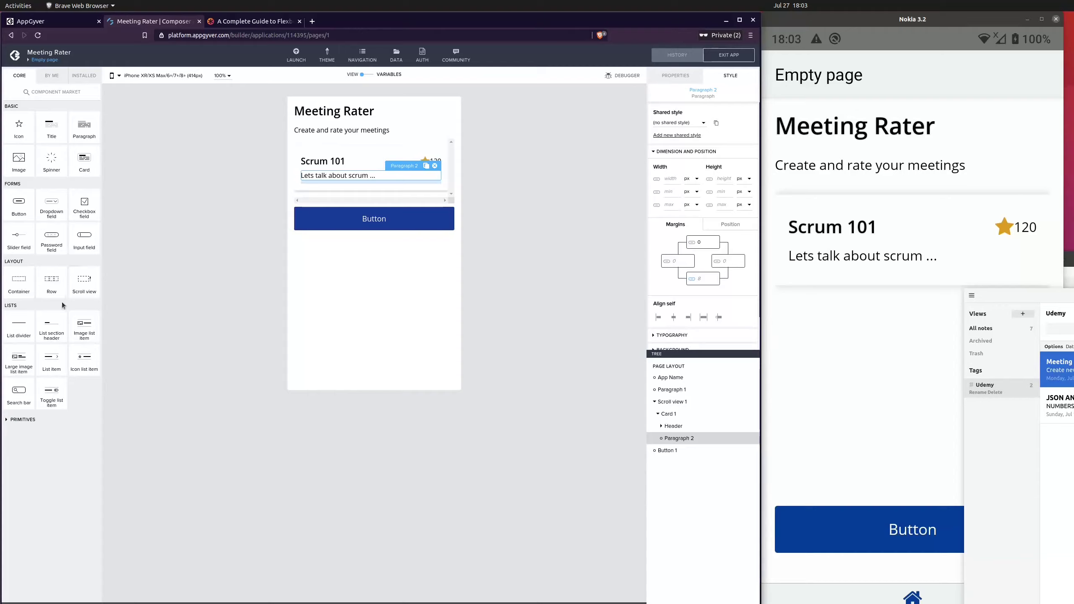
left_click_drag(54, 294, 725, 447)
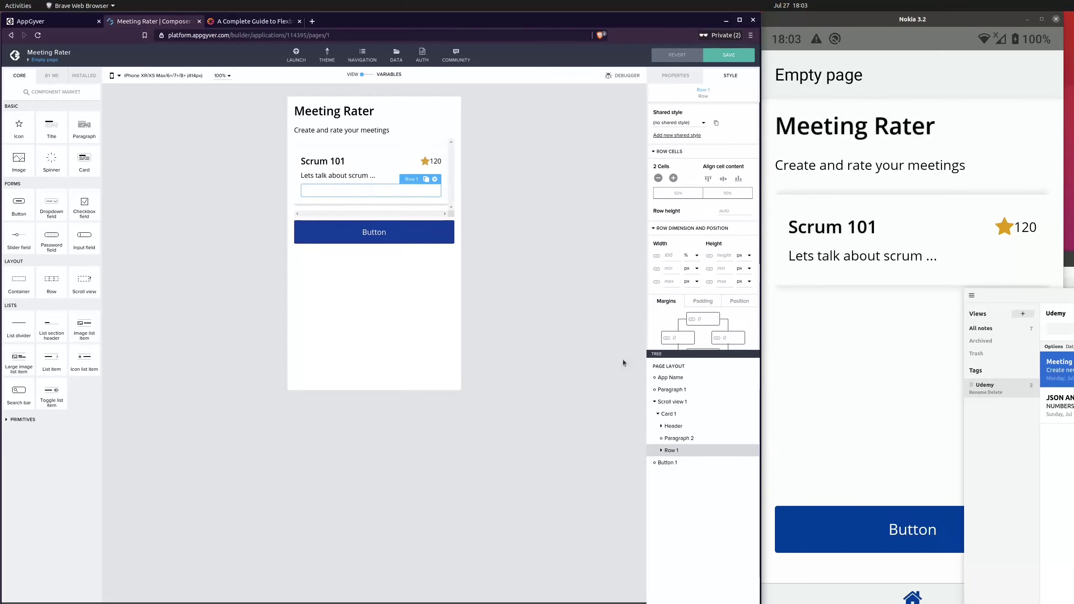
left_click(661, 451)
Try adding and removing cells on the new row
left_click(673, 178)
left_click(674, 178)
left_click(673, 179)
left_click(659, 179)
left_click(659, 178)
left_click(659, 179)
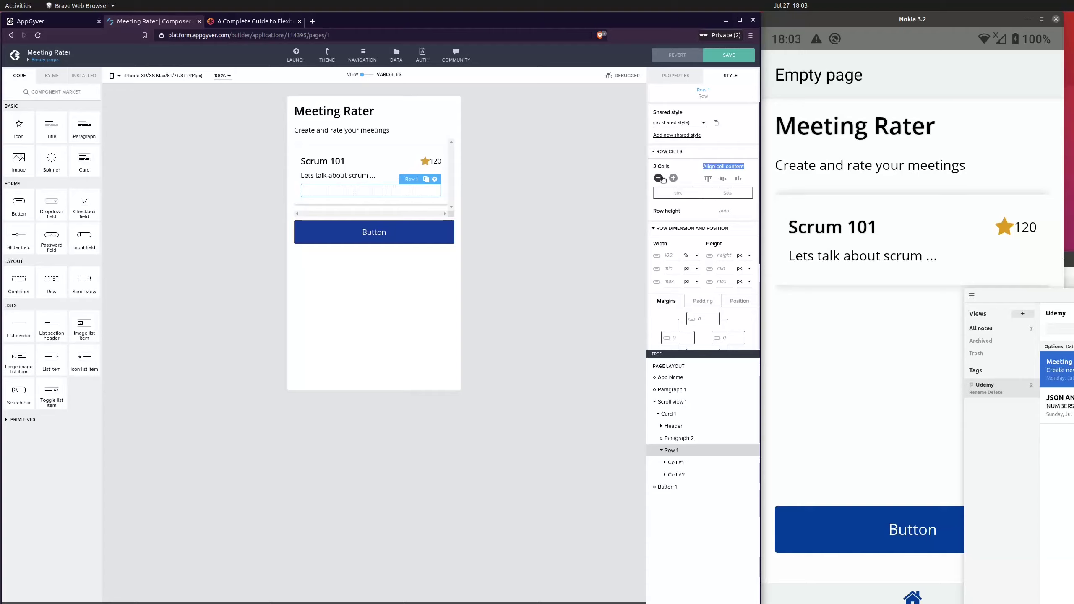
left_click(659, 178)
left_click(674, 178)
left_click(555, 258)
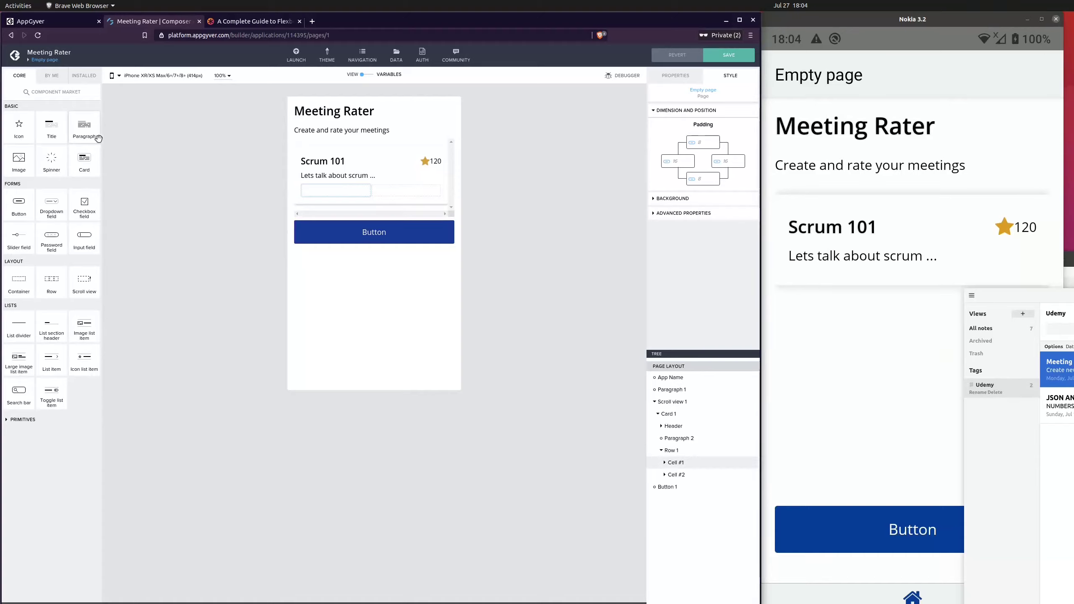
Place two paragraphs in the row's first cell and one paragraph in its second cell
left_click_drag(83, 128, 339, 192)
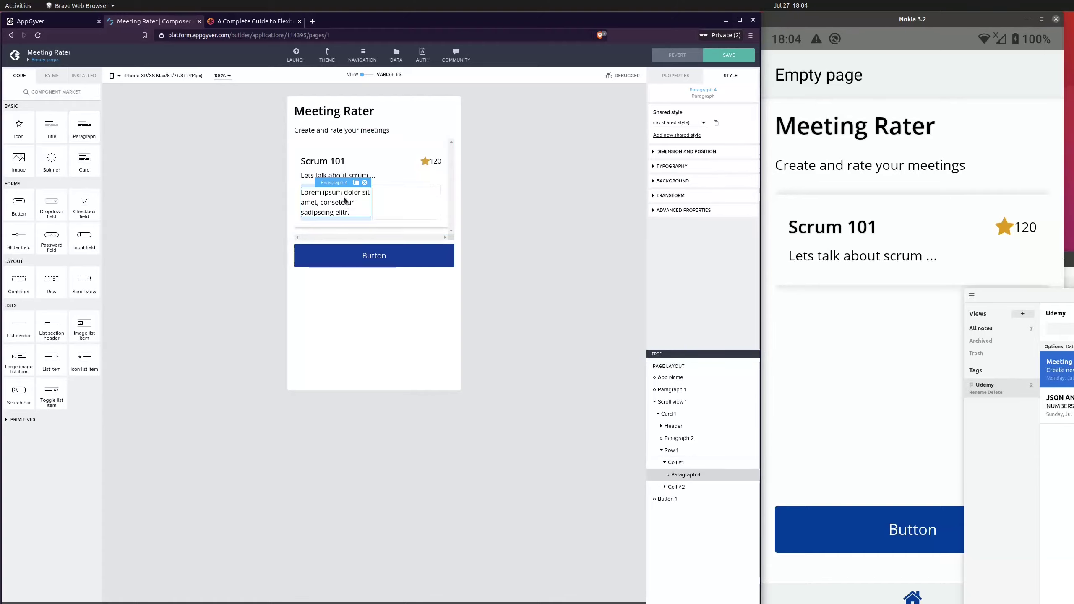
left_click_drag(87, 127, 419, 207)
left_click_drag(84, 126, 343, 214)
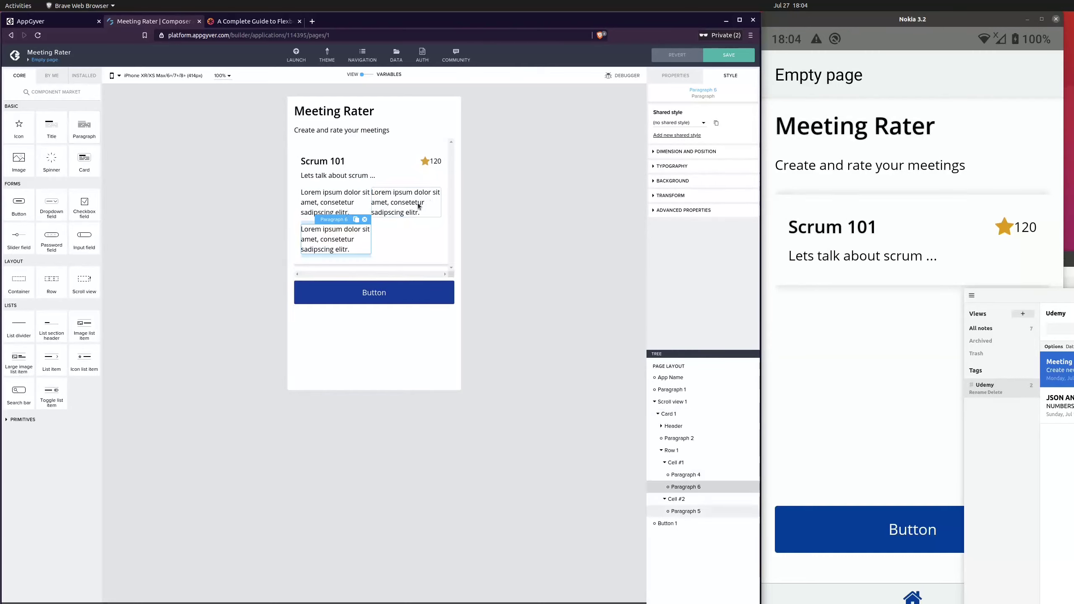
Set the second cell's paragraph text to Room 1443
left_click(519, 238)
left_click(385, 204)
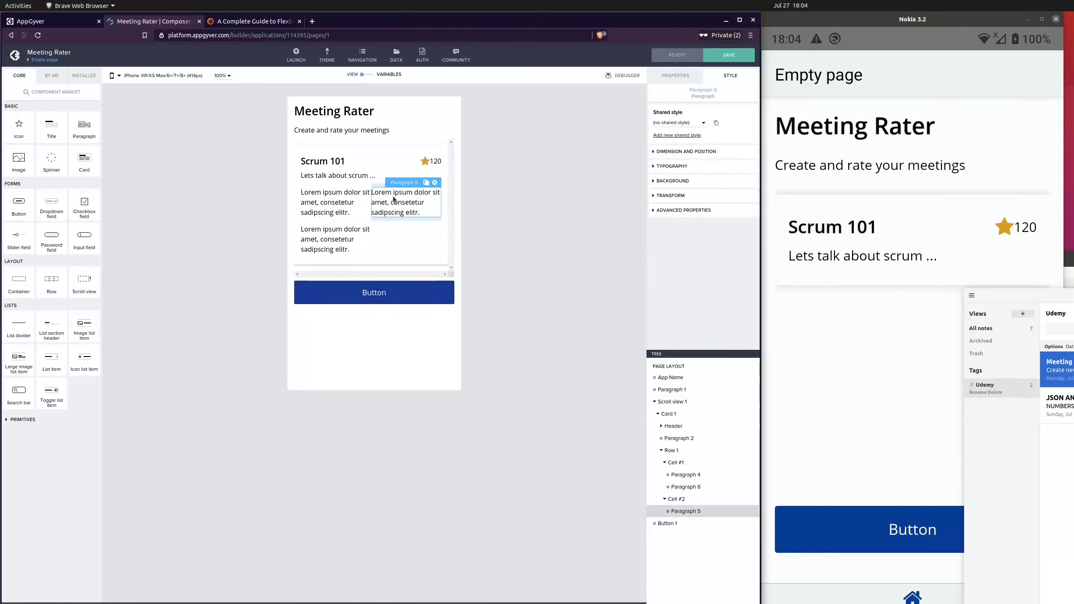
left_click(675, 76)
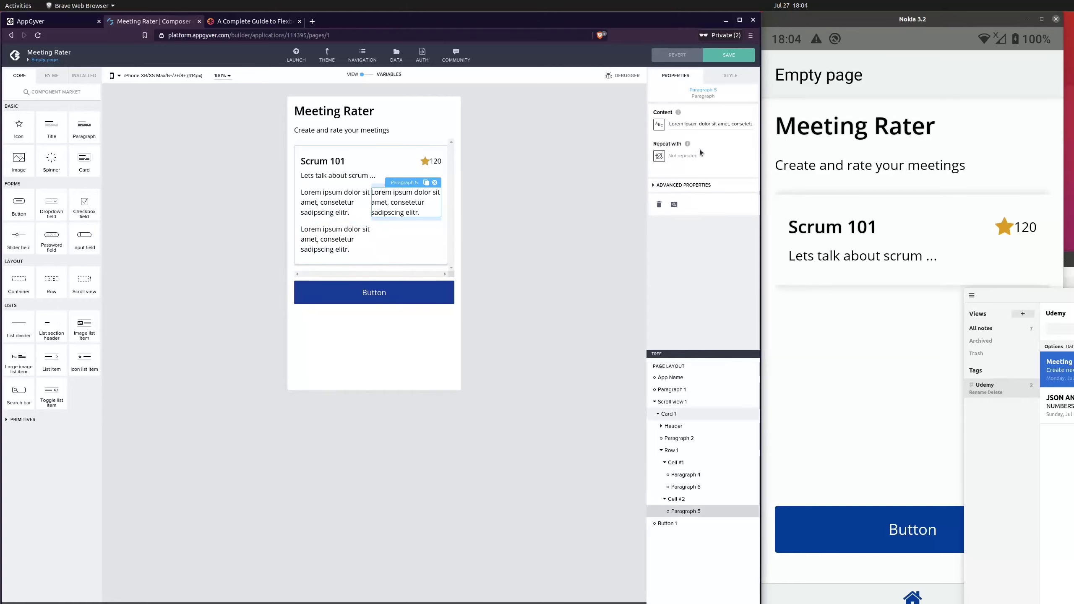
left_click(694, 122)
type("Romm")
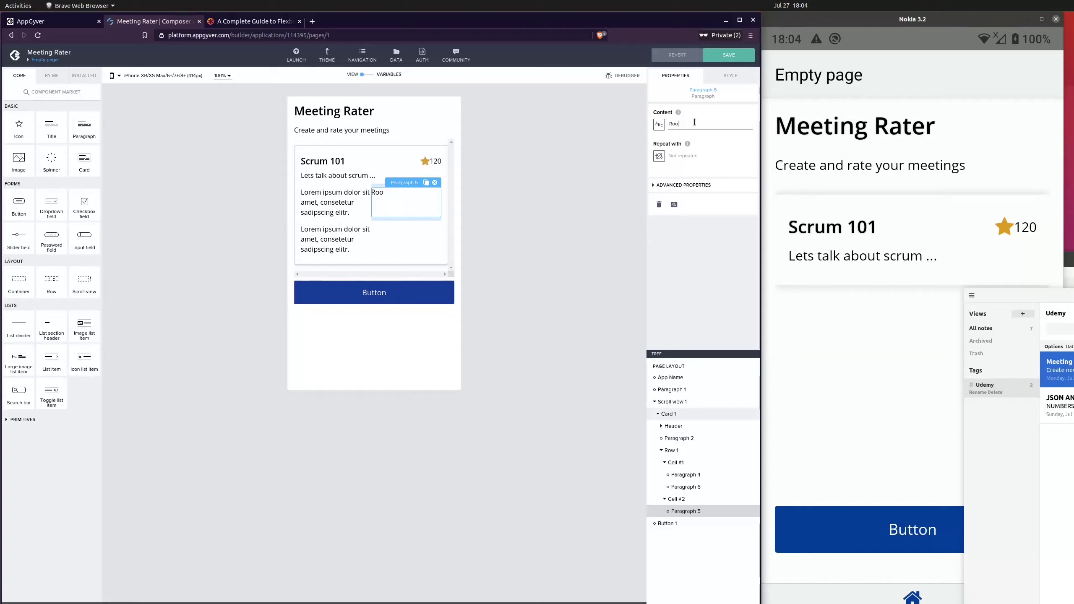
type(" 1443")
left_click(502, 239)
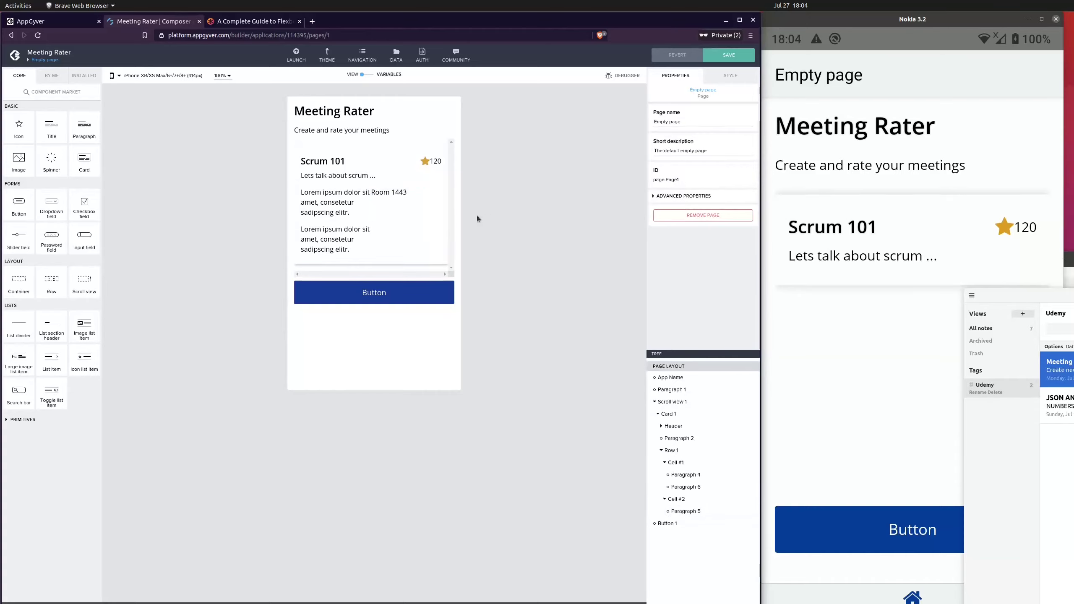
Set the first cell's top paragraph text to 12/07/2021
left_click(334, 204)
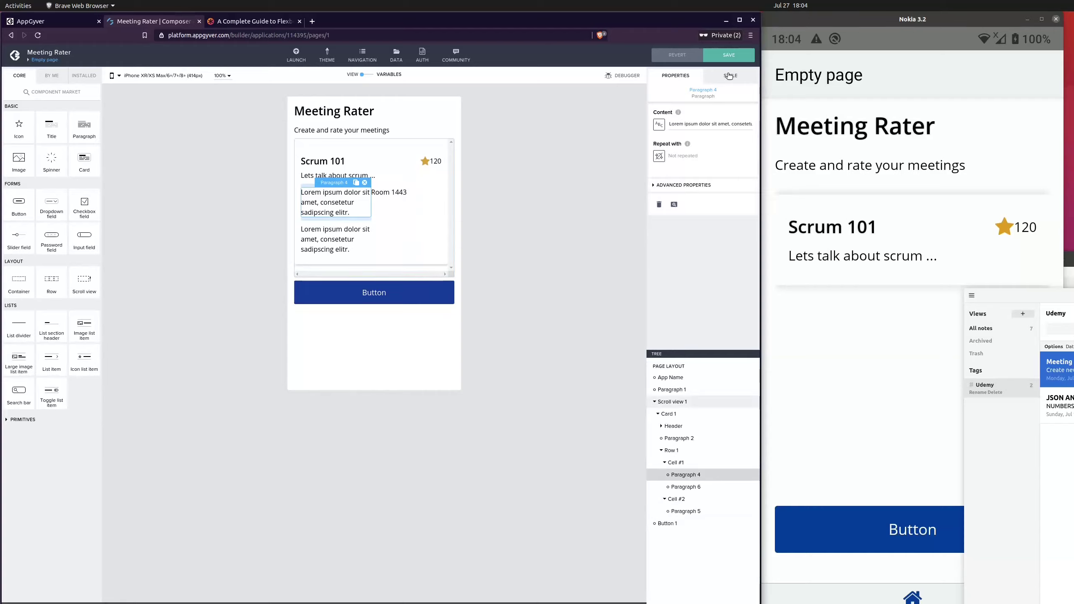
triple_click(691, 124)
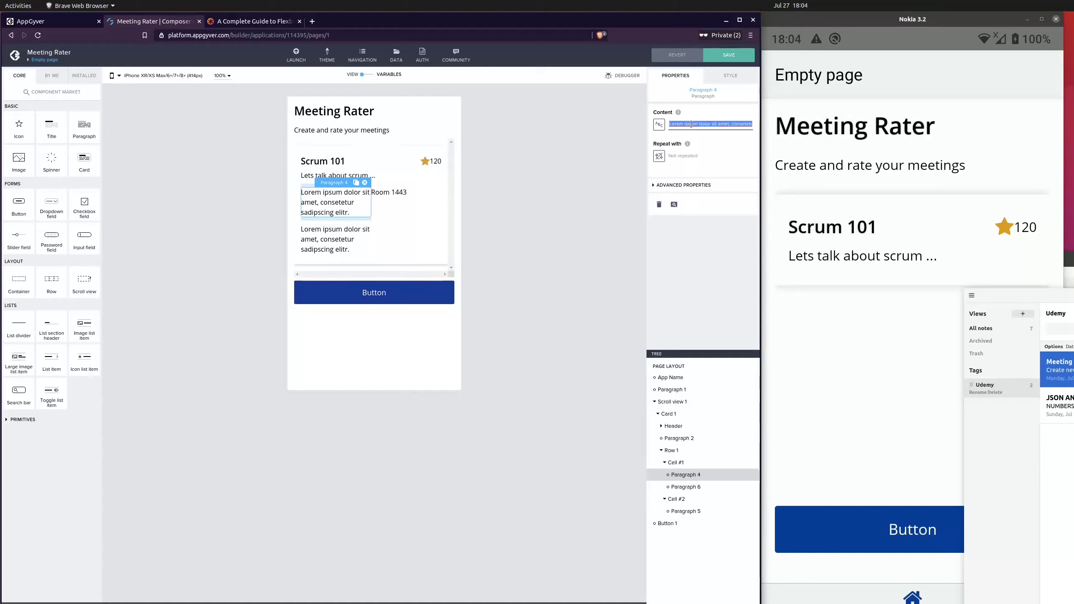
type("12/07")
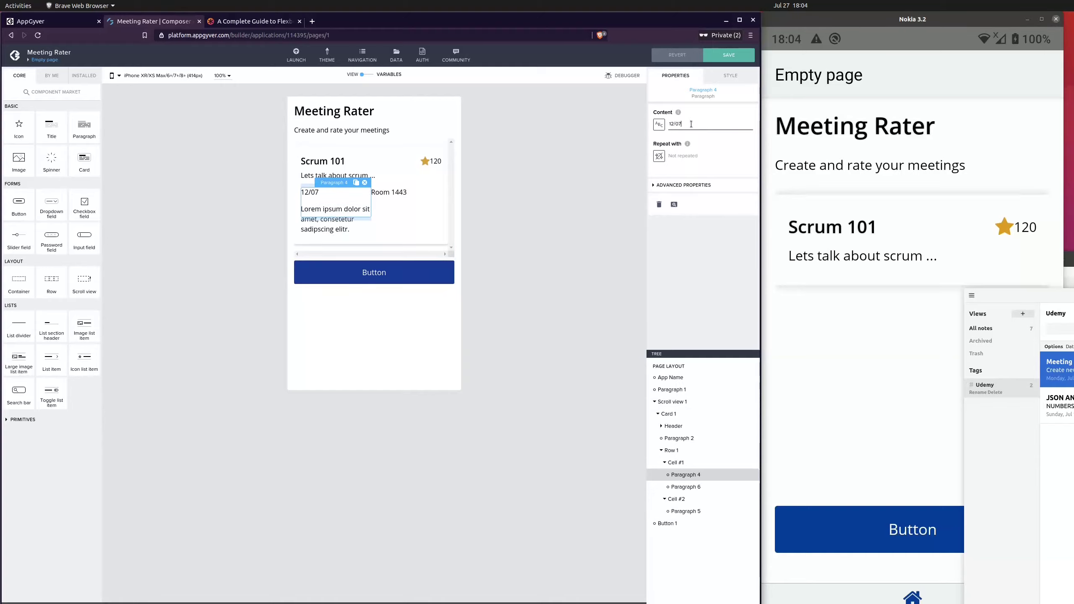
type("/2021")
left_click(552, 261)
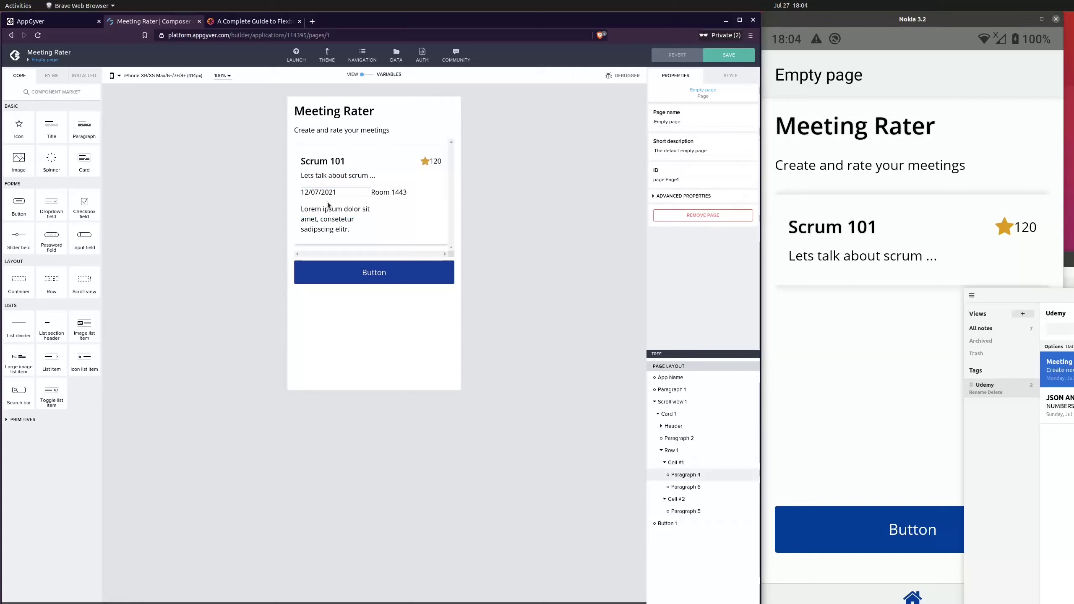
Set the first cell's lower paragraph text to 14:00
left_click(350, 224)
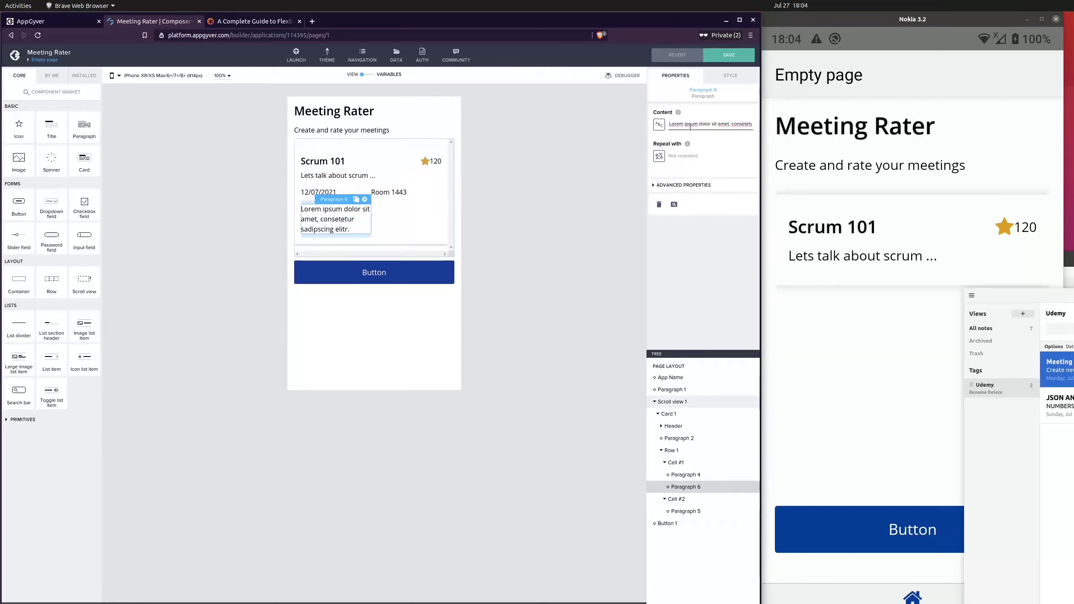
triple_click(690, 127)
type("14")
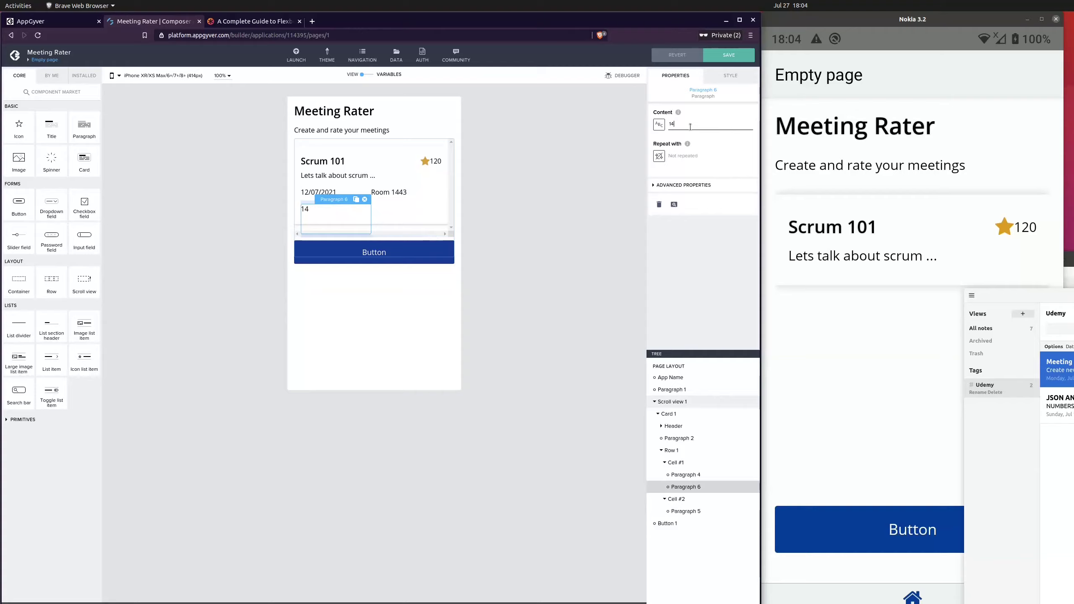
type(":9")
key("BackSpace")
type("00")
left_click(484, 209)
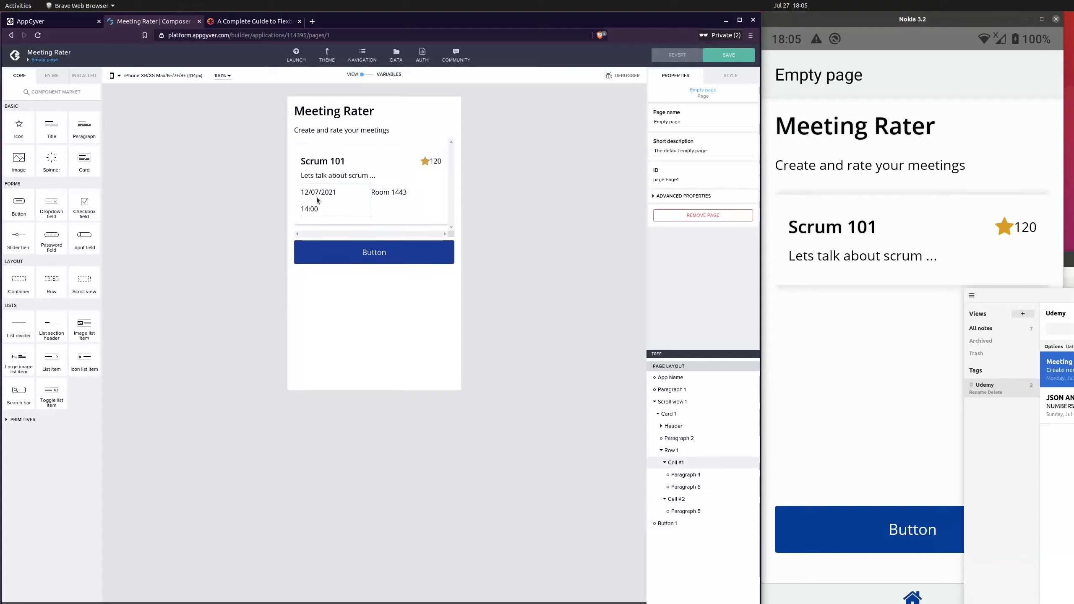
Select the date paragraph and inspect its typography and dimension style sections
left_click(699, 475)
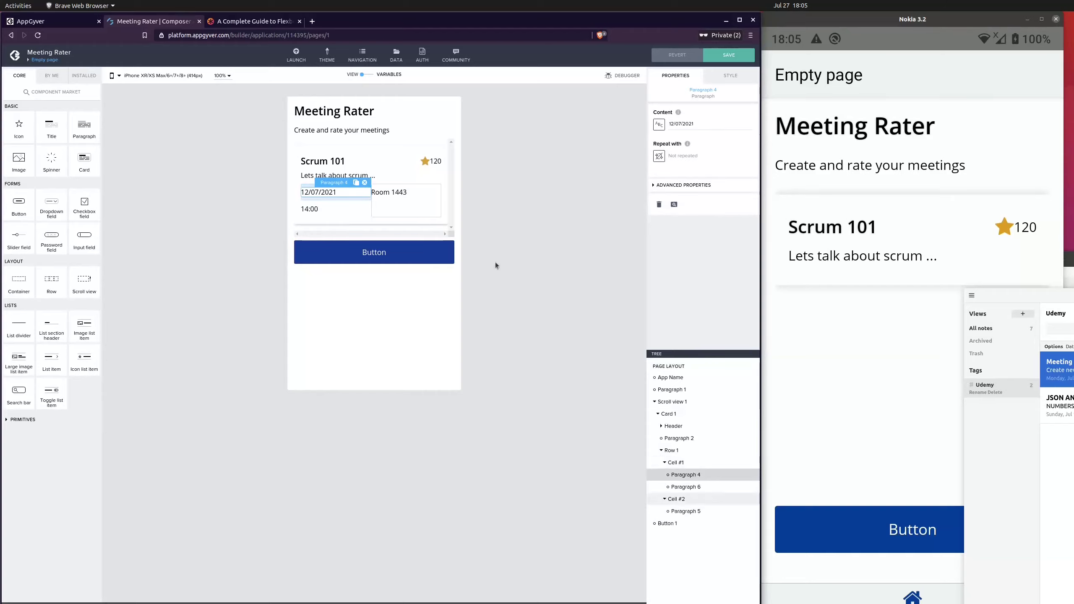
left_click(284, 193)
key("ctrl+plus")
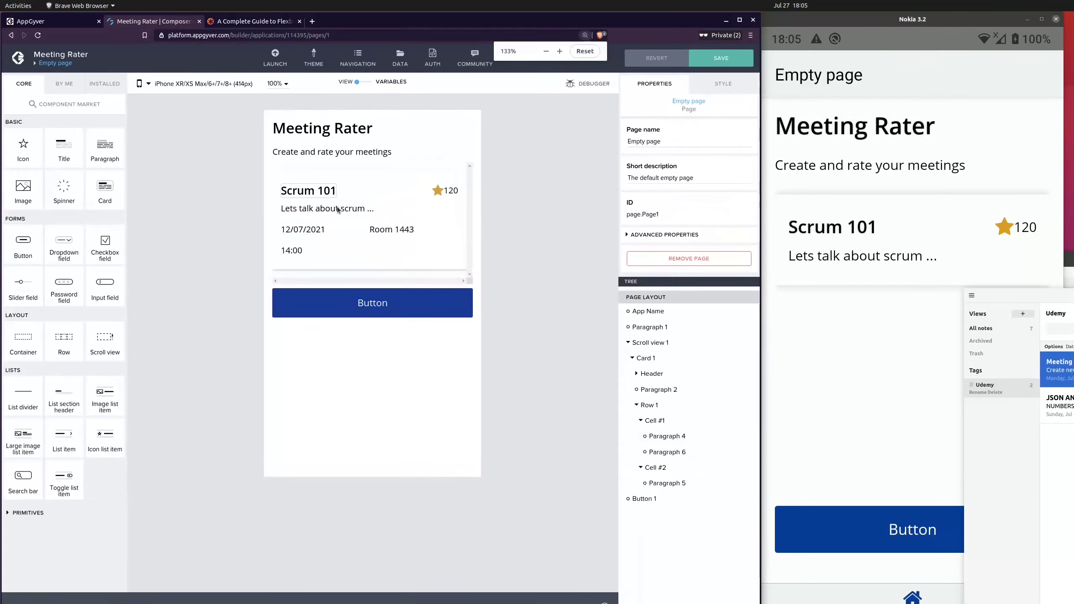
key("ctrl+plus")
key("ctrl+plus")
key("ctrl+plus")
key("ctrl+plus")
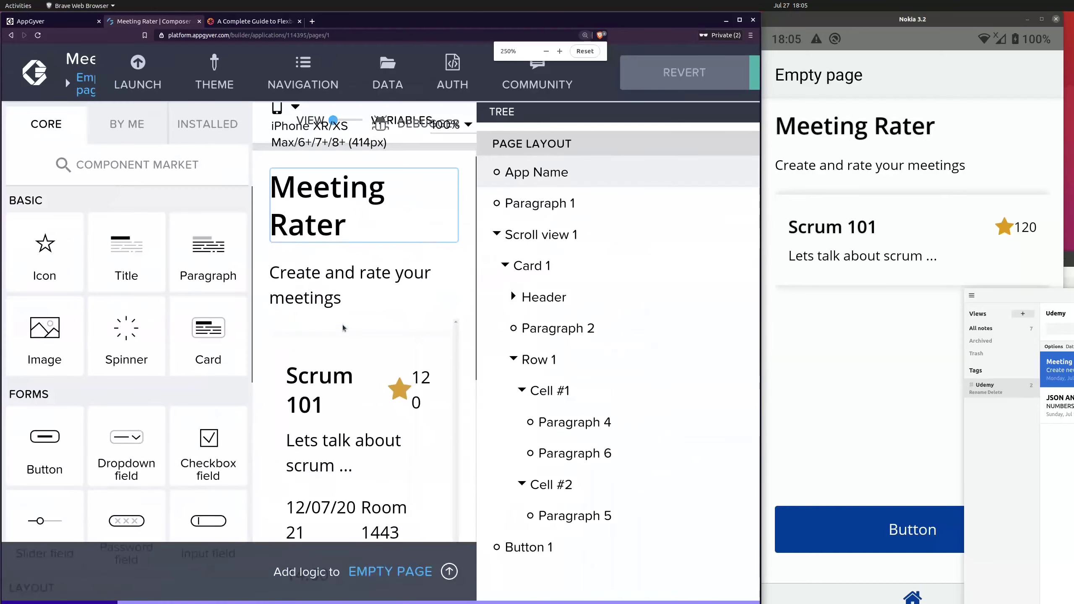
key("ctrl+0")
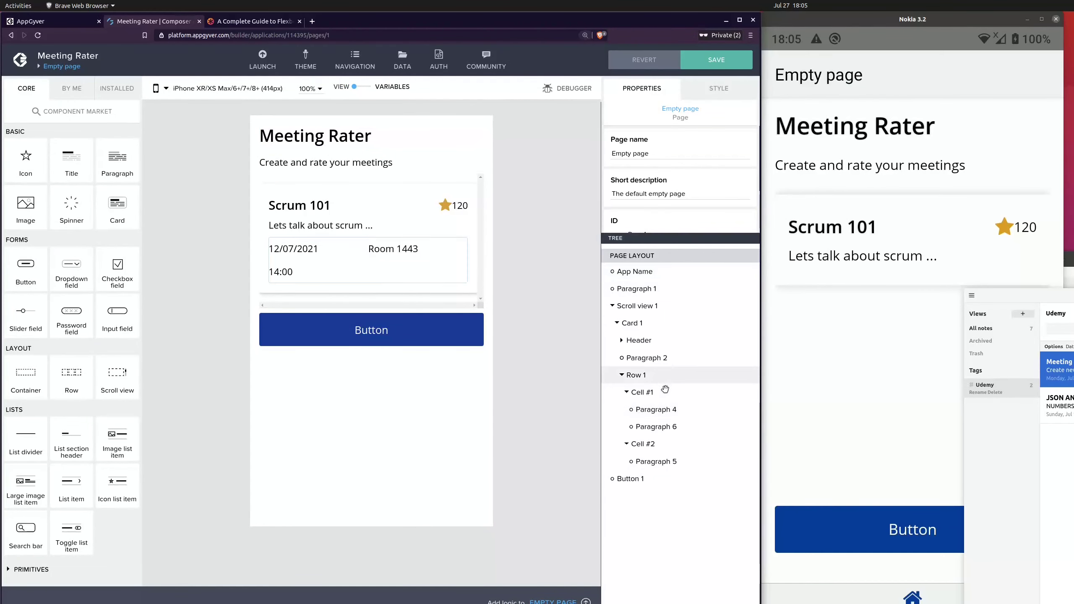
left_click(671, 409)
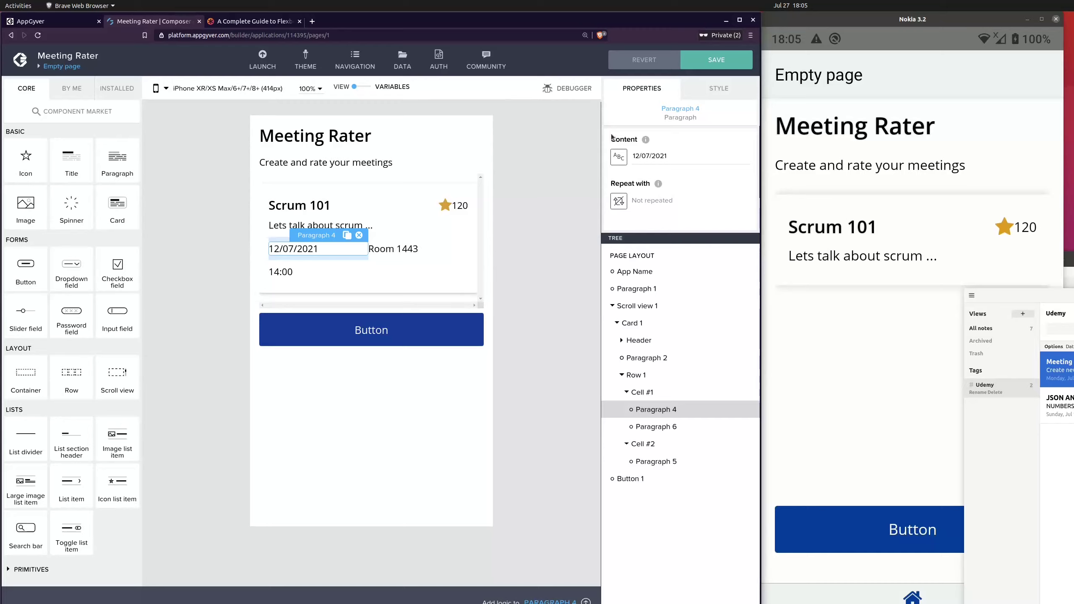
left_click(718, 89)
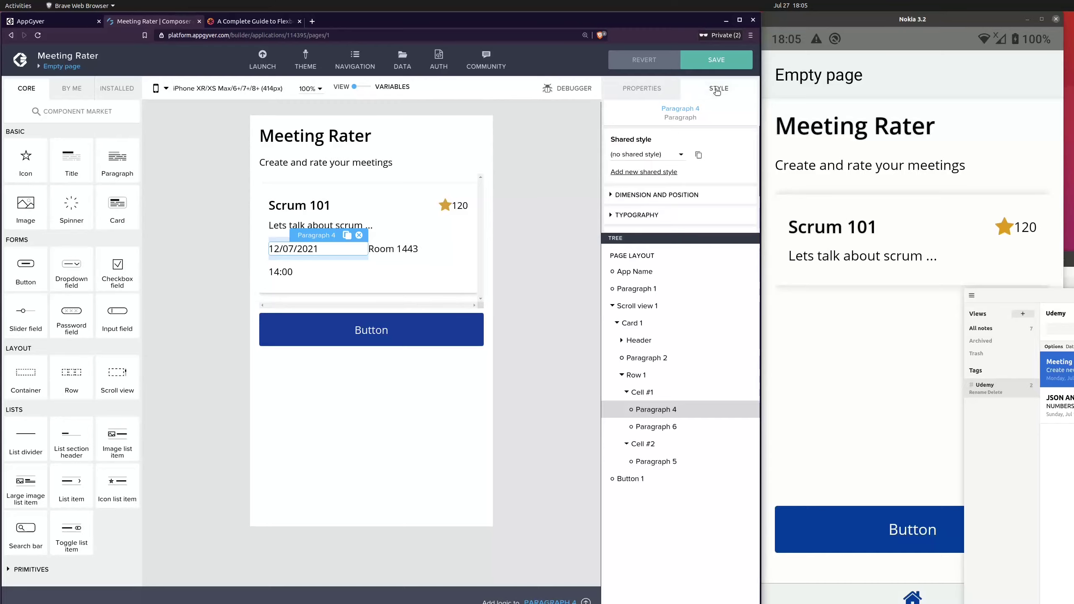
left_click(639, 214)
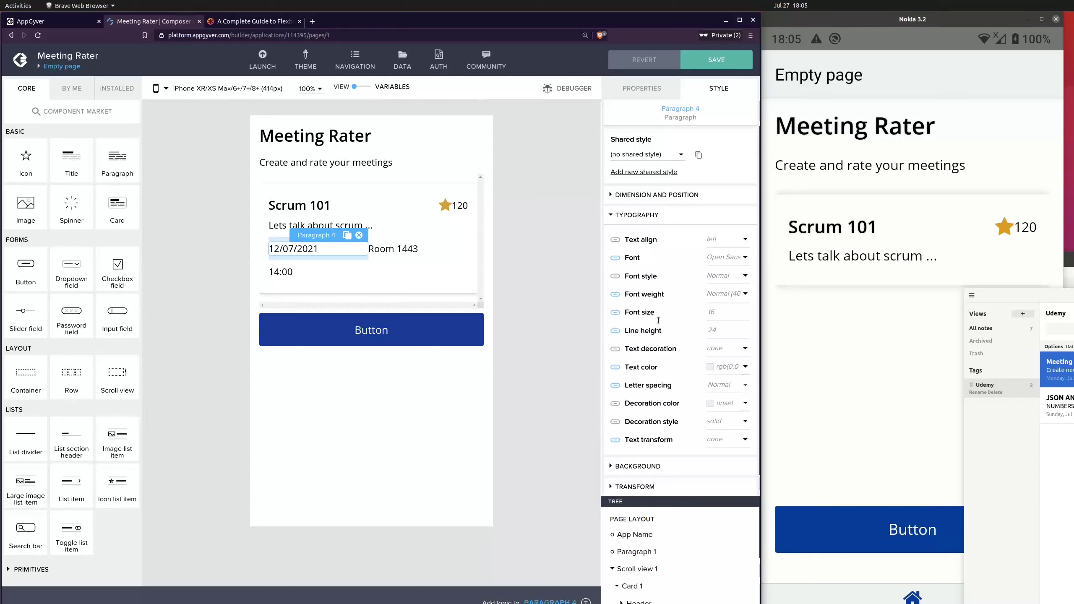
left_click(638, 215)
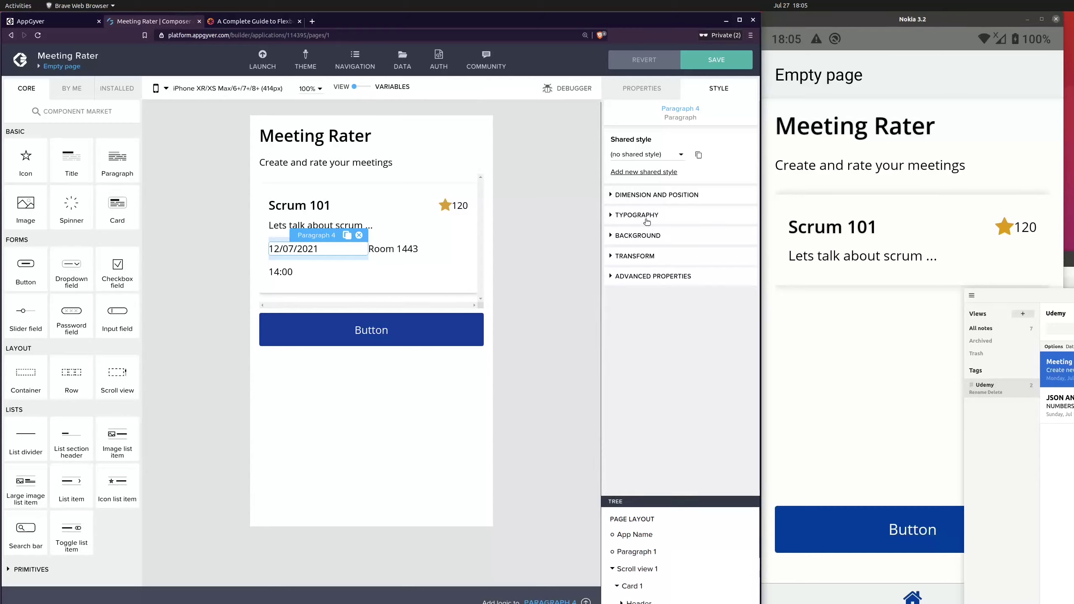
left_click(640, 196)
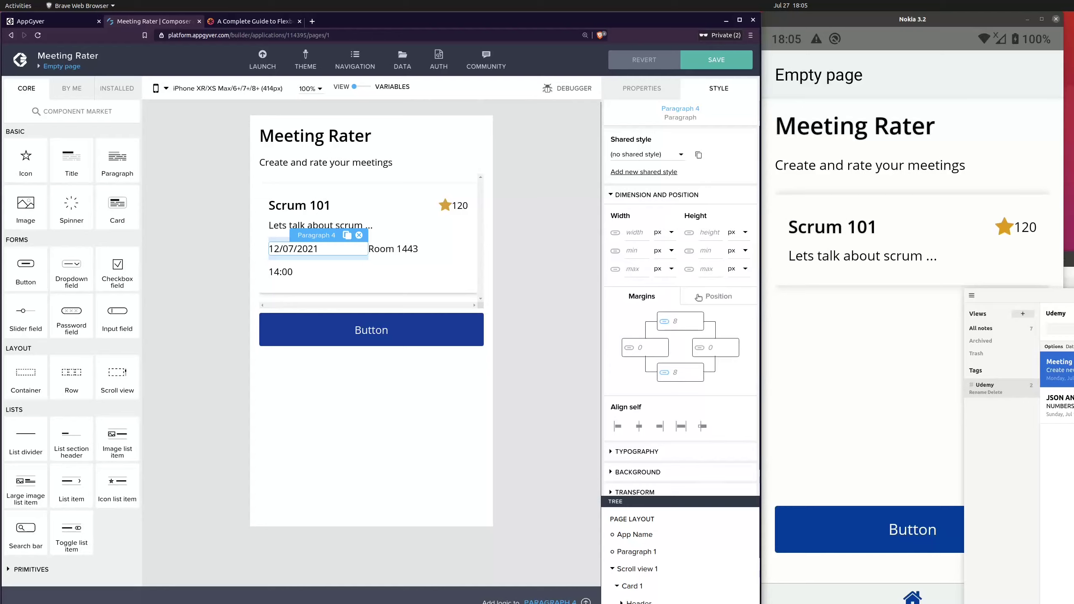
left_click(543, 310)
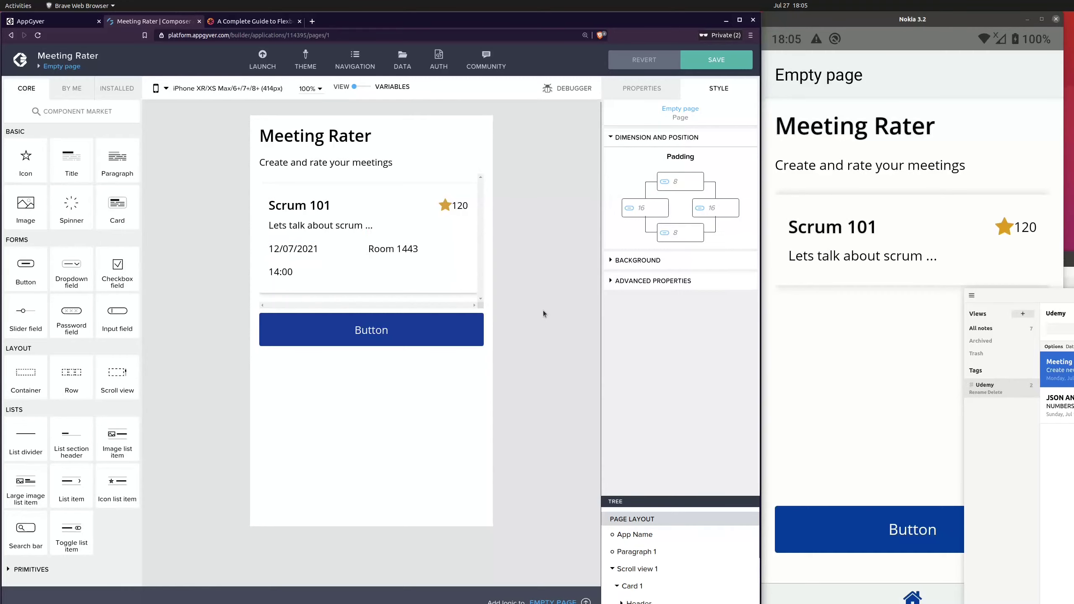
Reselect the date paragraph and review its margin settings against the phone preview
key("ctrl+minus")
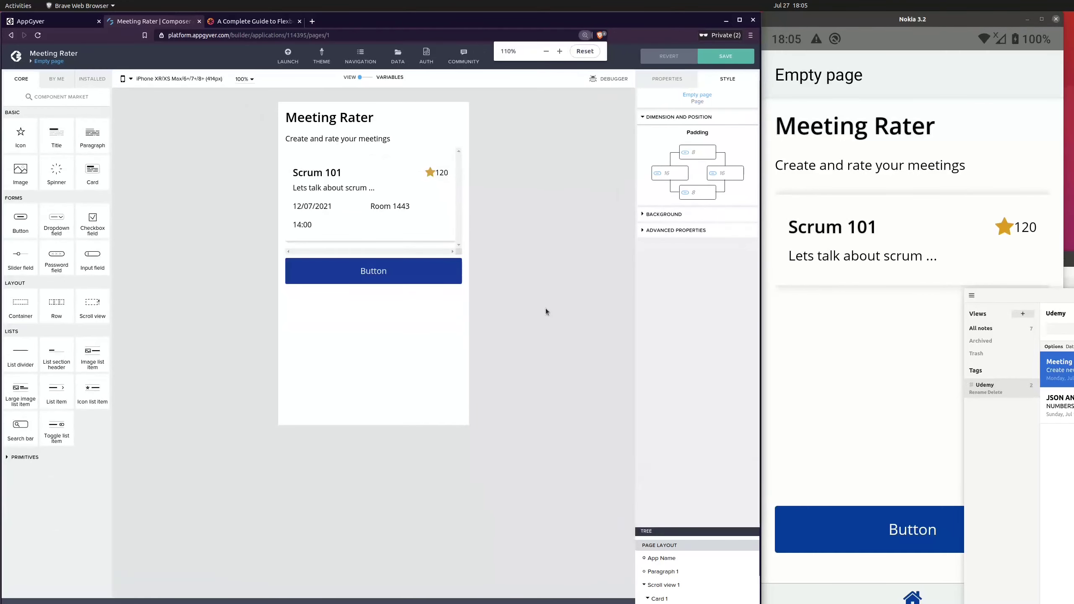
key("ctrl+minus")
key("ctrl+minus")
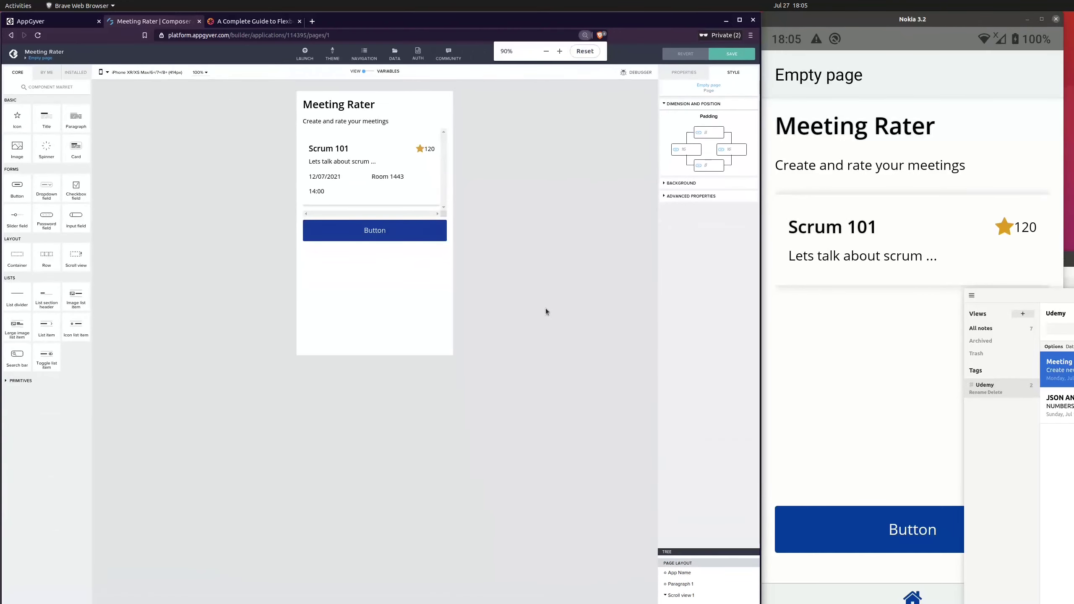
left_click(332, 178)
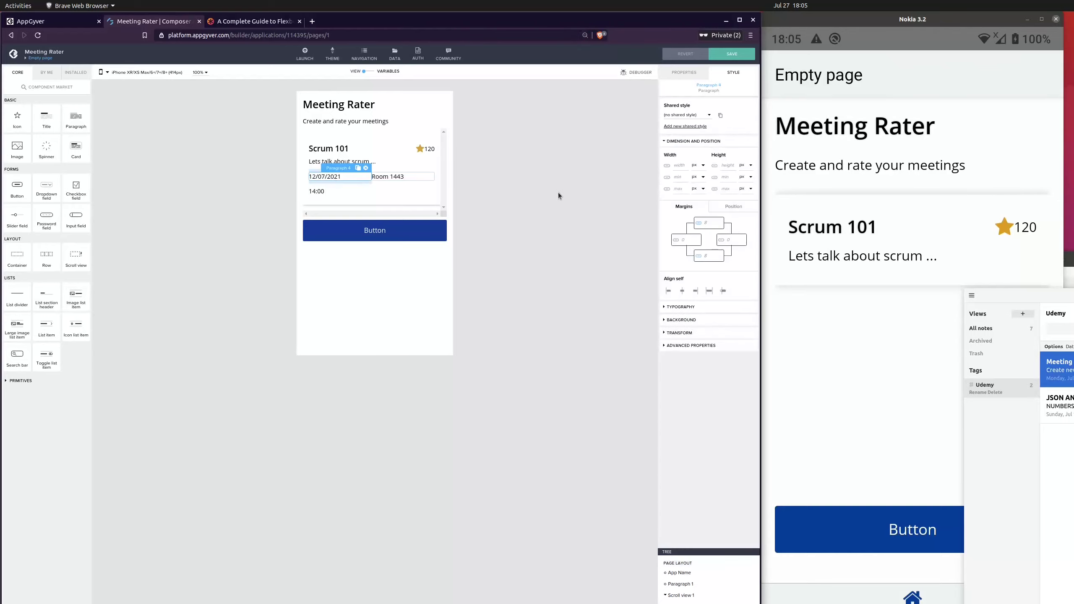
key("ctrl+plus")
key("ctrl+plus")
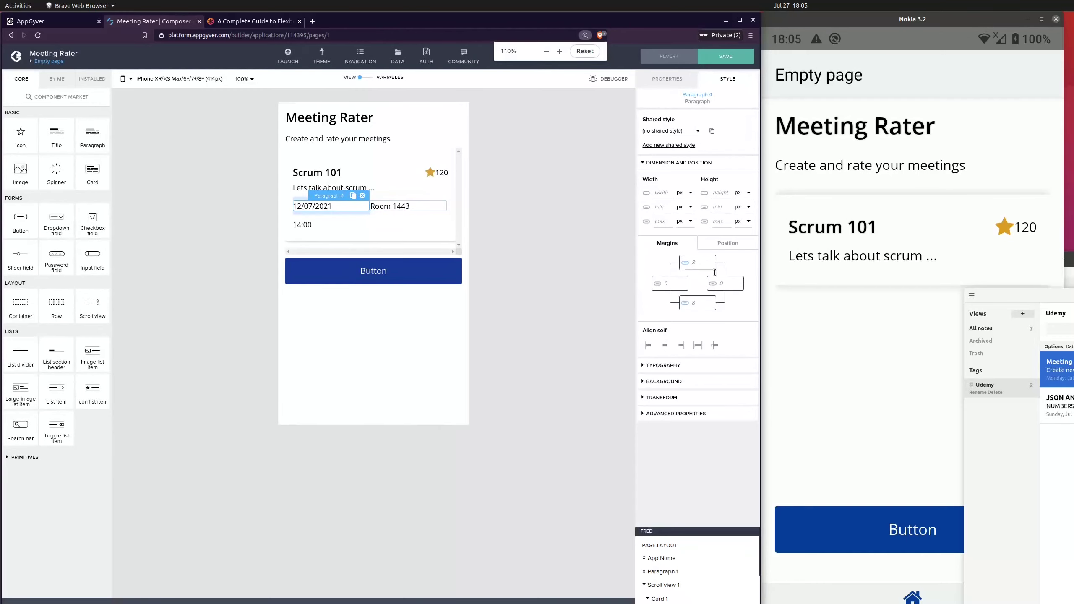
key("ctrl+minus")
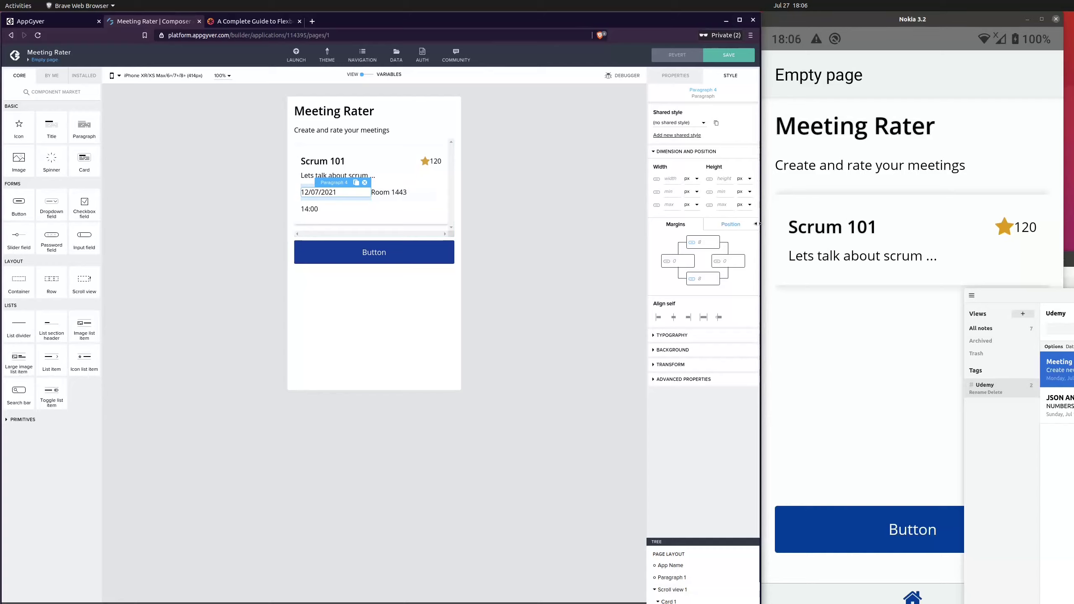
left_click(780, 227)
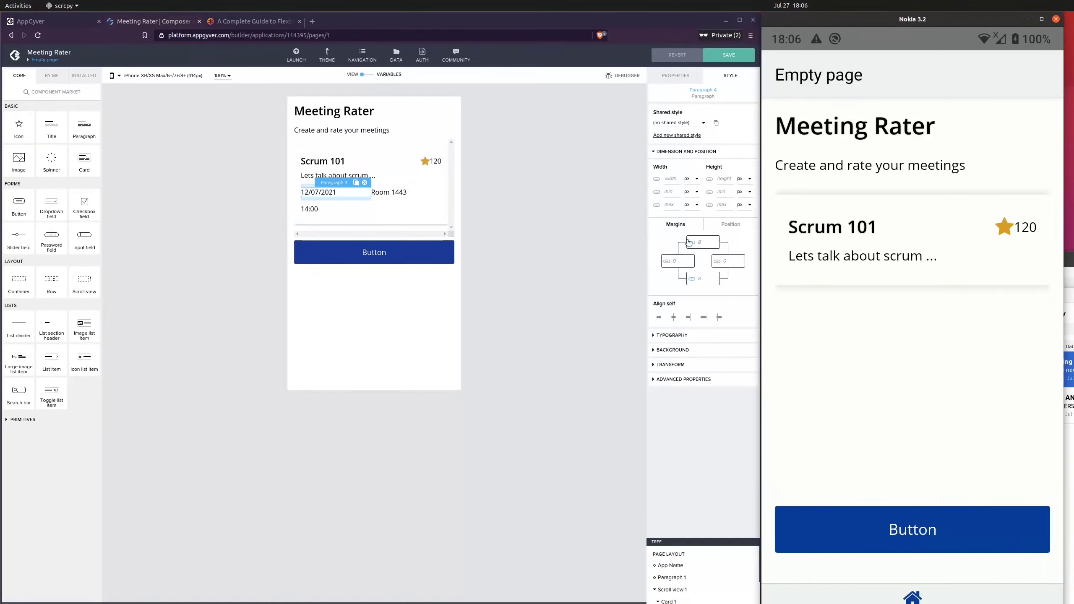
Compare the position and margin settings of the date paragraph, the subtitle paragraph and the card title
left_click(578, 291)
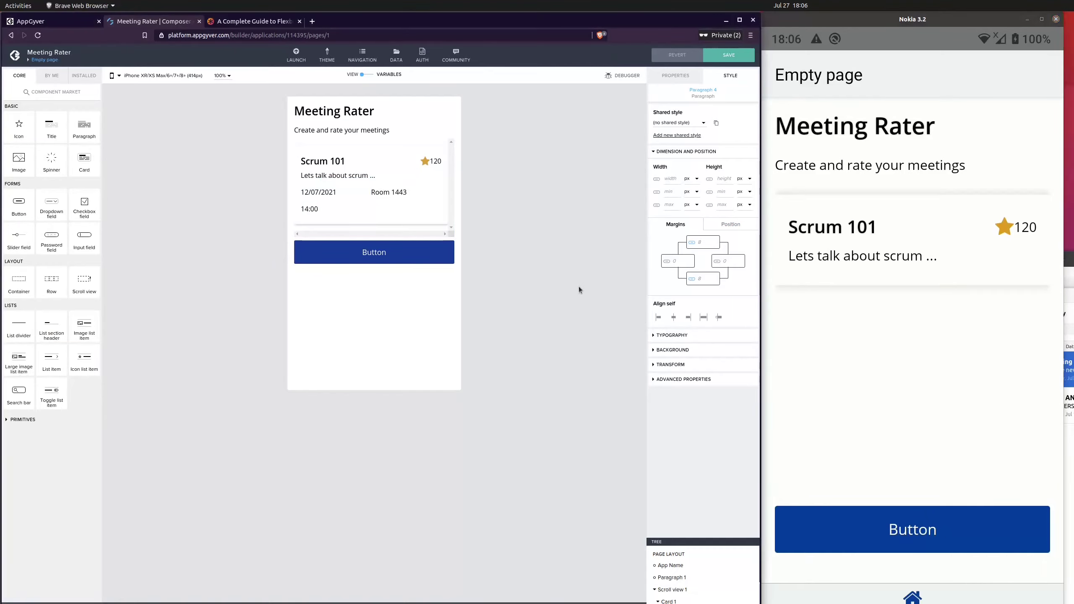
left_click(313, 194)
left_click(677, 79)
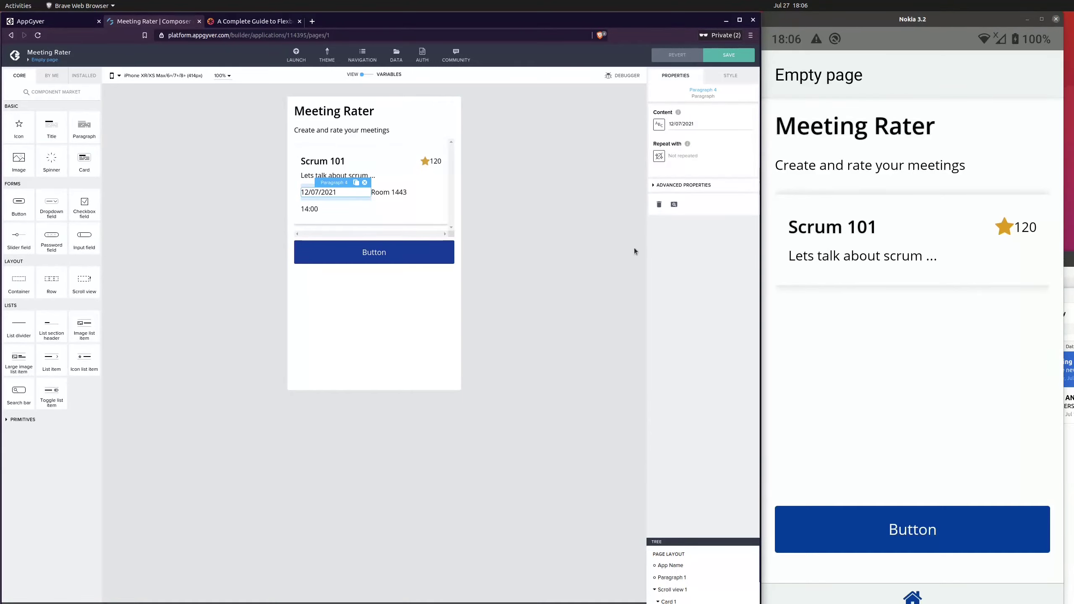
left_click(726, 77)
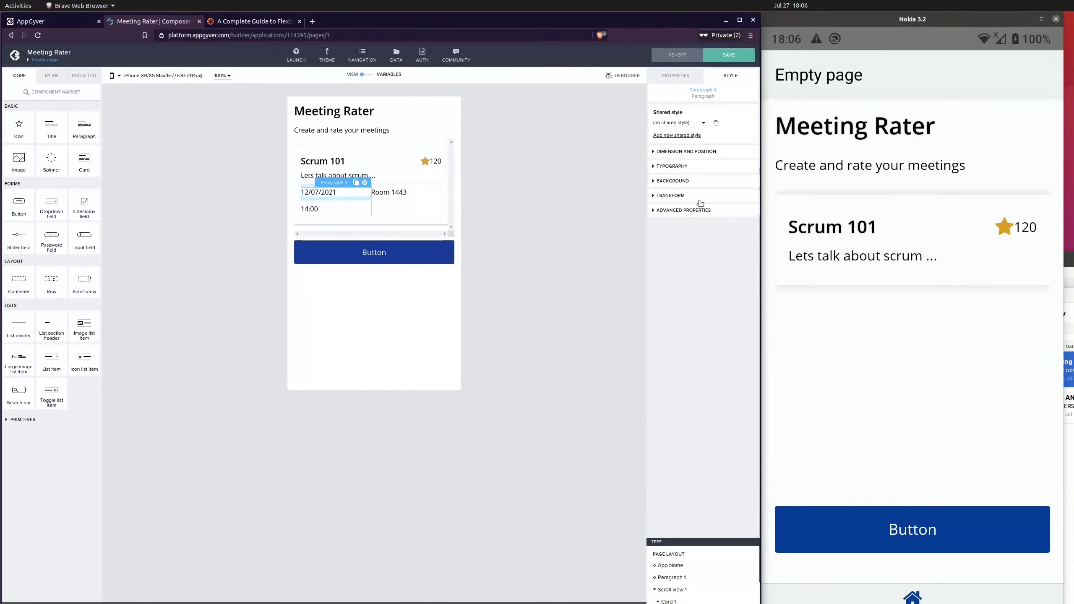
left_click(677, 153)
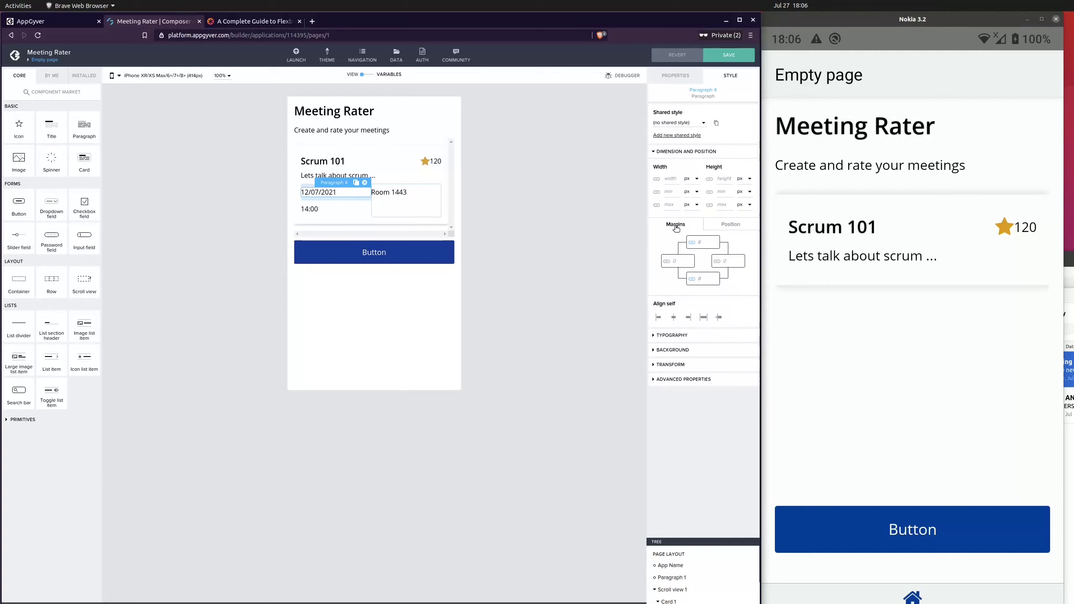
left_click(733, 229)
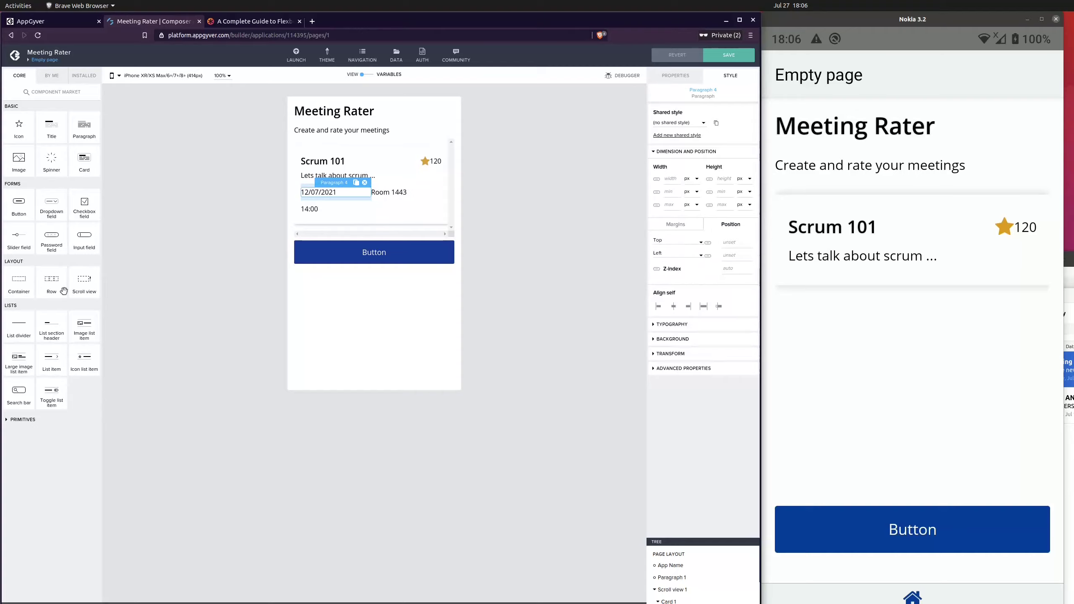
left_click(674, 225)
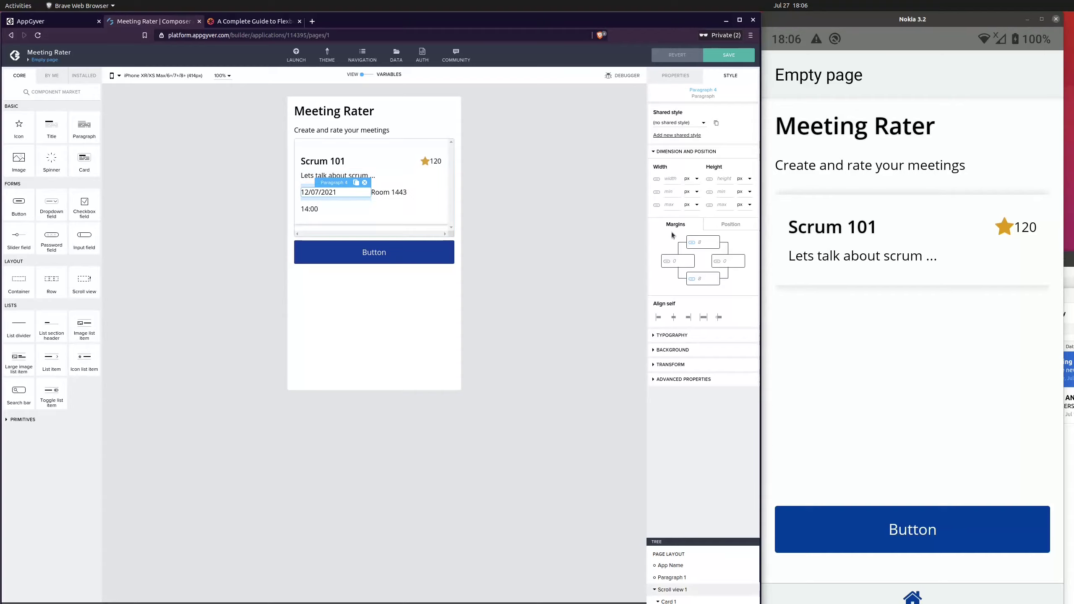
left_click(424, 114)
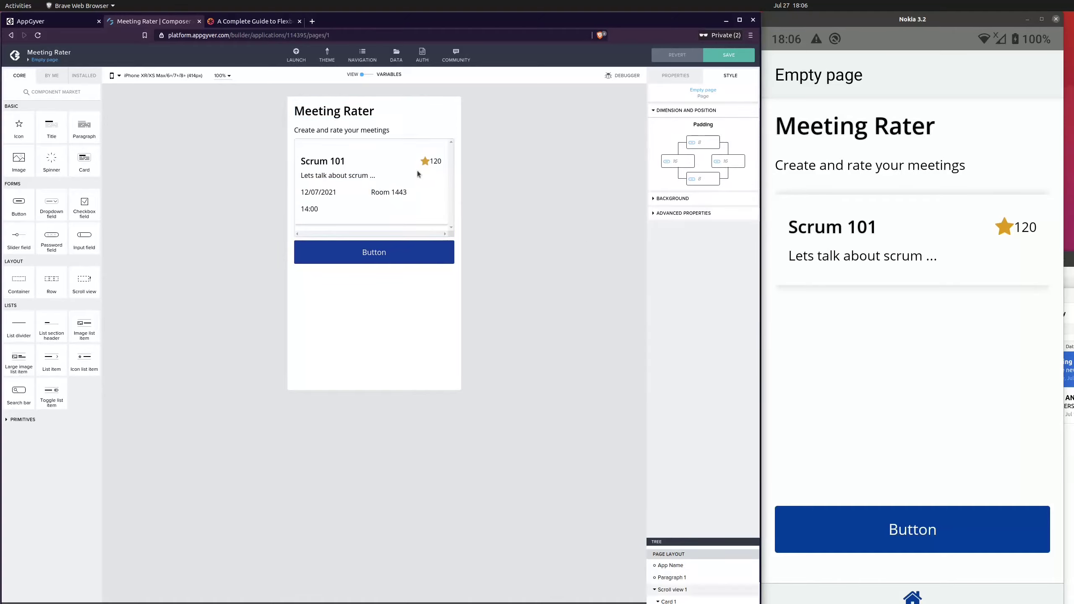
left_click(673, 577)
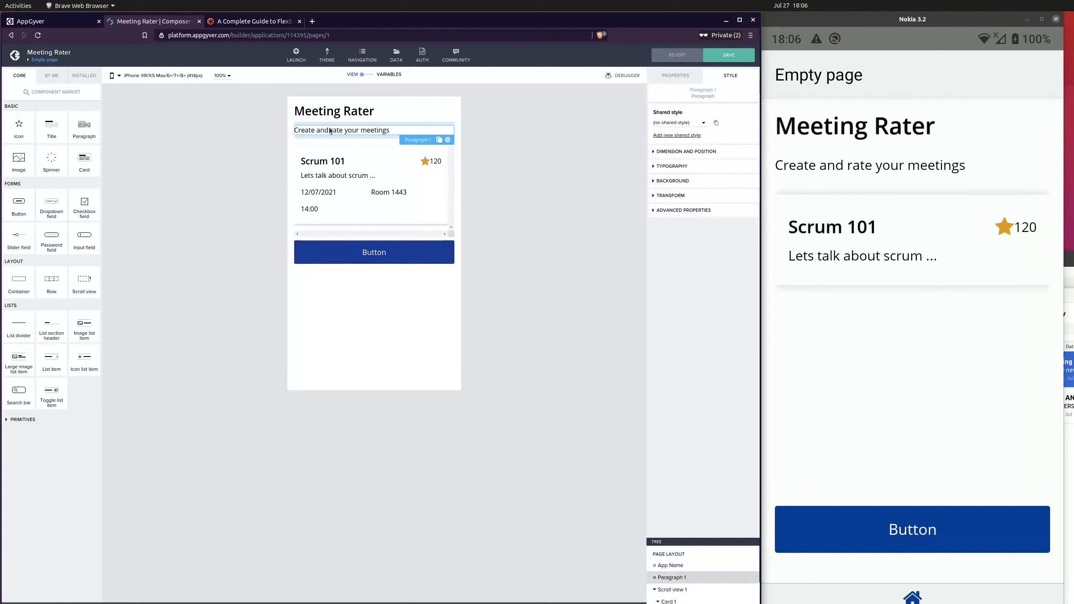
left_click(679, 152)
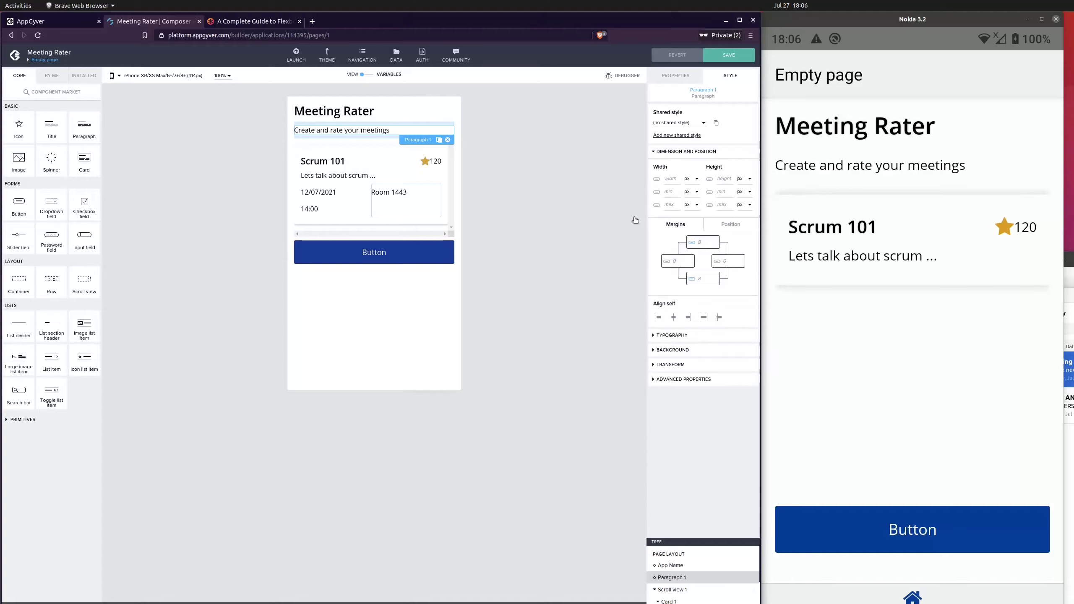
left_click(323, 161)
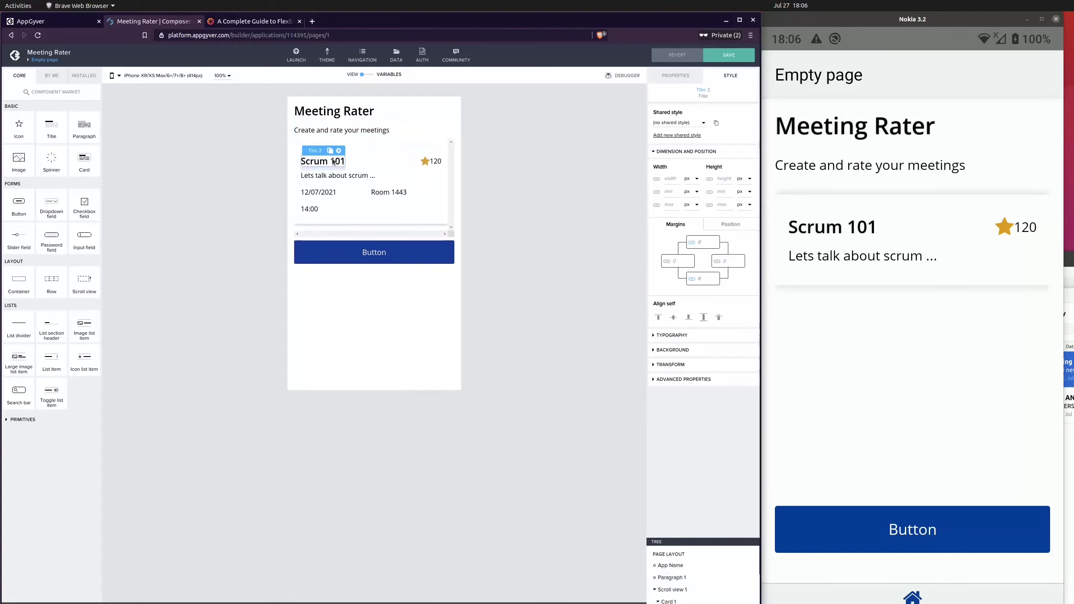
left_click(623, 231)
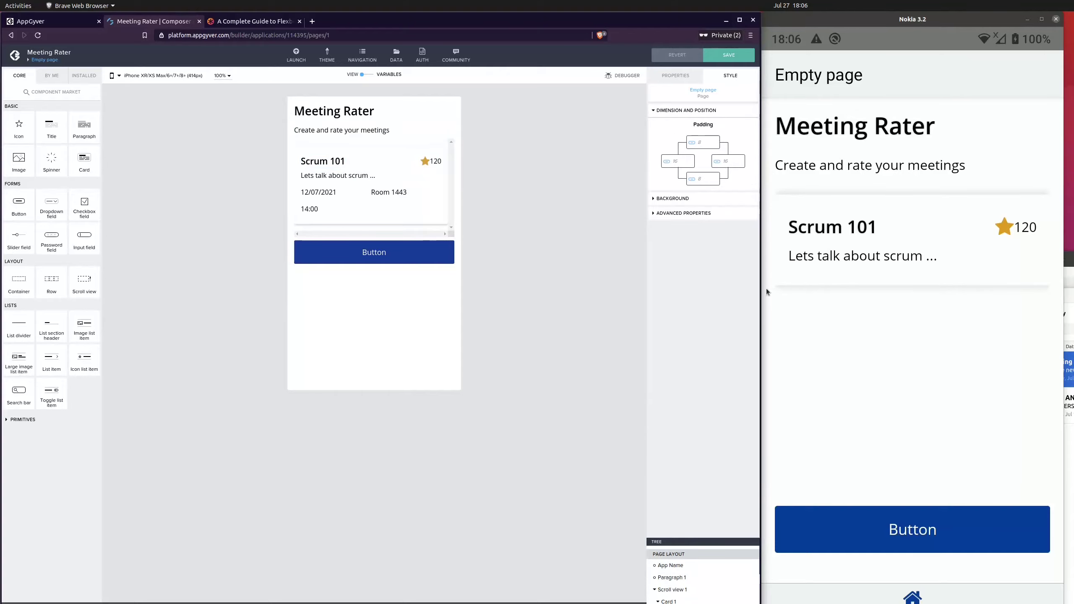
Widen the editor window and inspect the page background and the card's padding and margin settings
left_click_drag(757, 286, 883, 285)
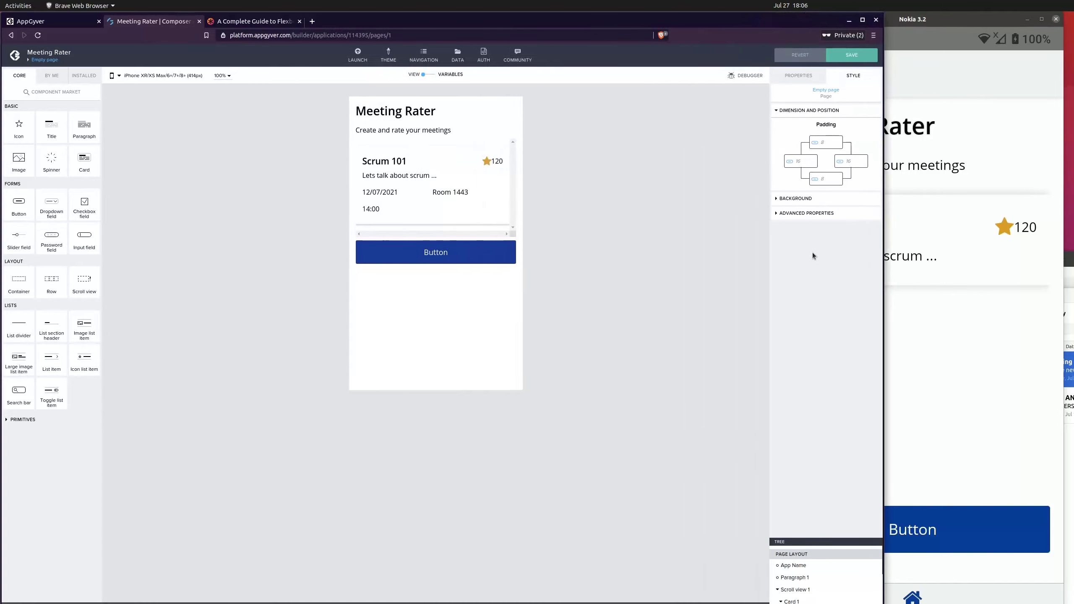
left_click(798, 198)
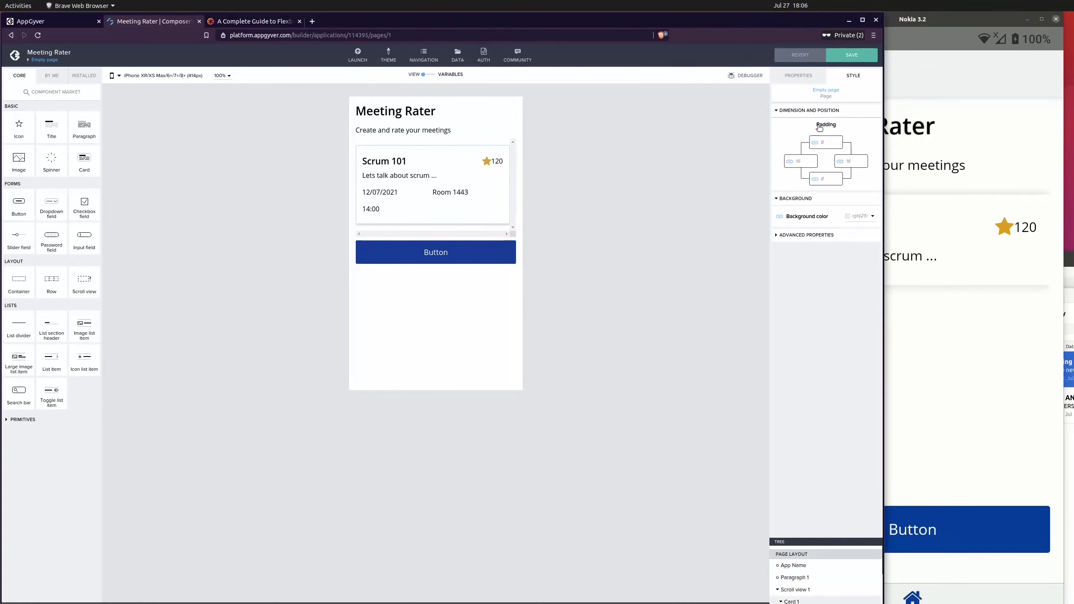
left_click(798, 600)
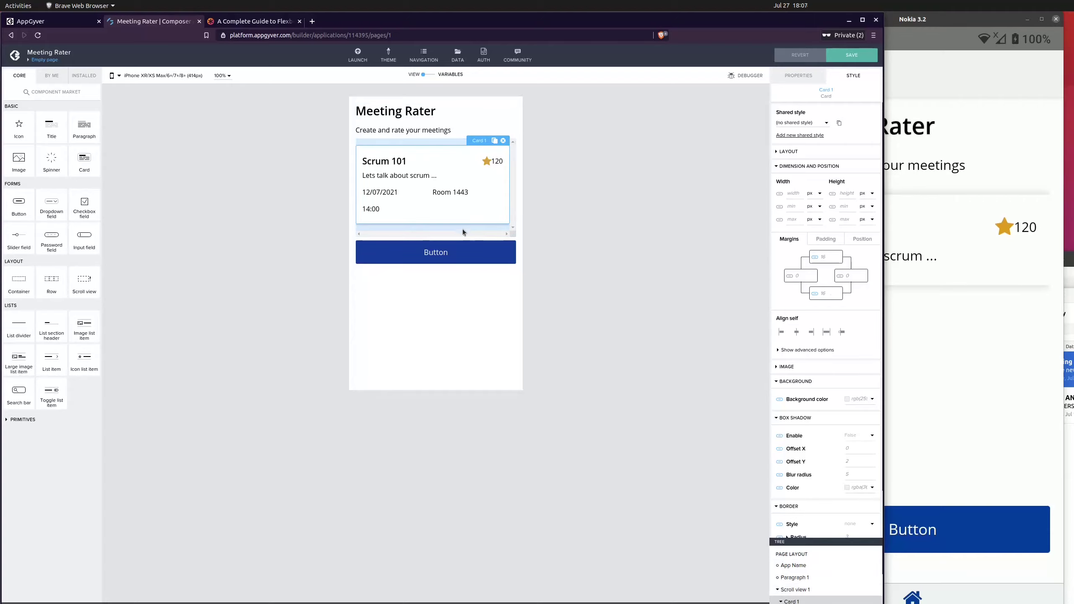
left_click(825, 240)
left_click(804, 239)
Set the date paragraph's bottom margin to 0
left_click(396, 195)
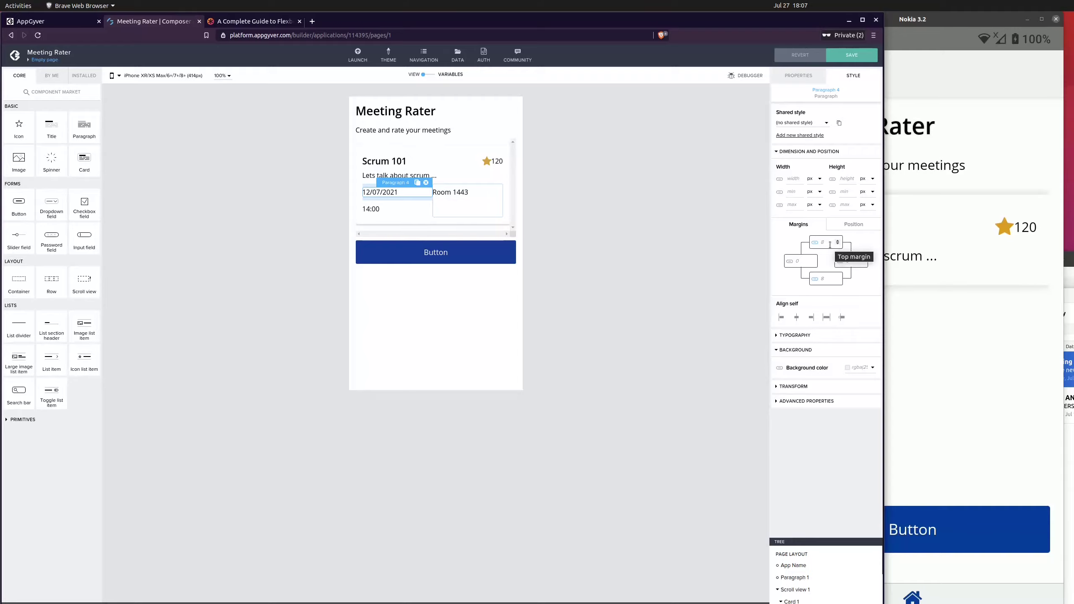
left_click(841, 286)
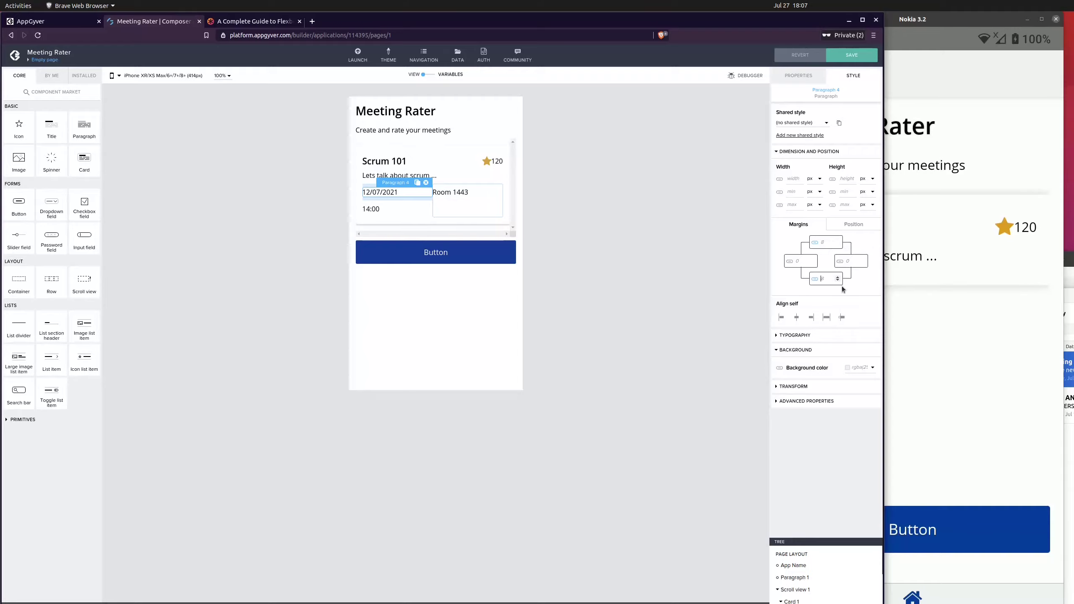
type("0")
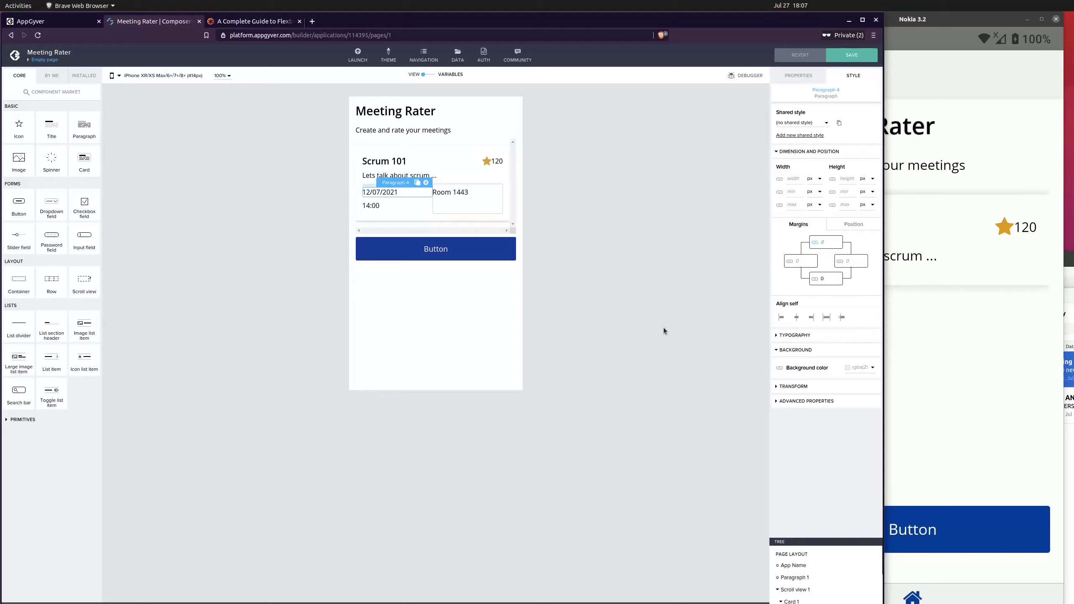
left_click(663, 328)
Set the time paragraph's top margin to 0
left_click(397, 206)
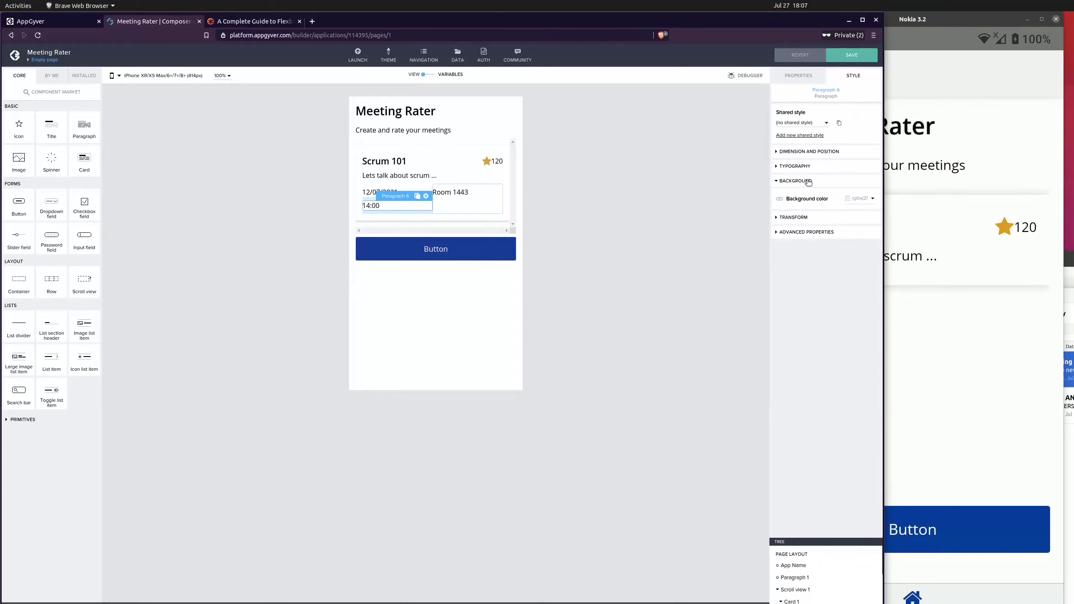
left_click(809, 152)
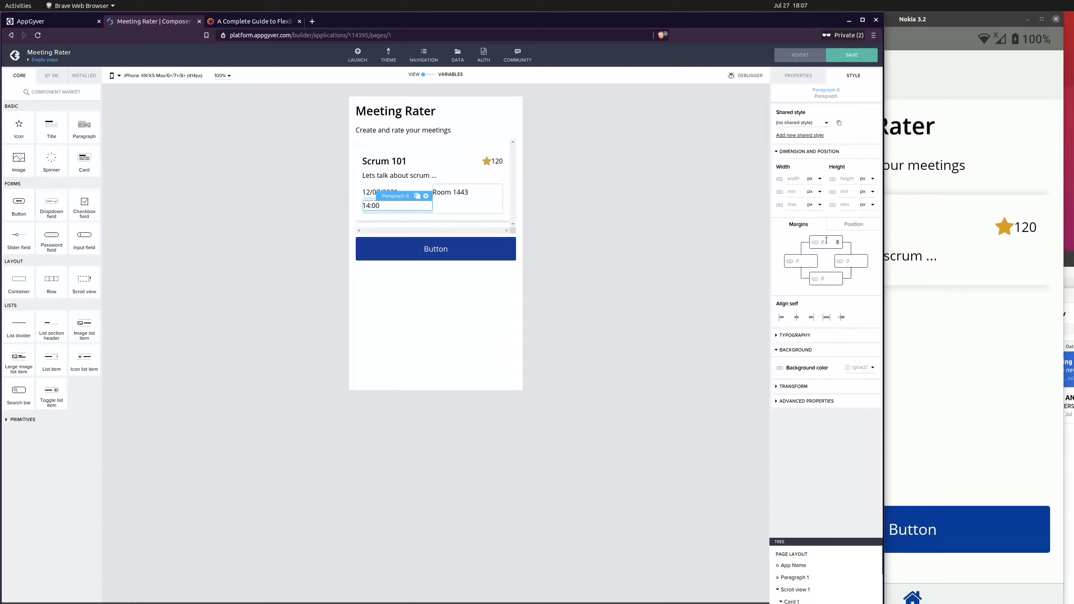
type("0")
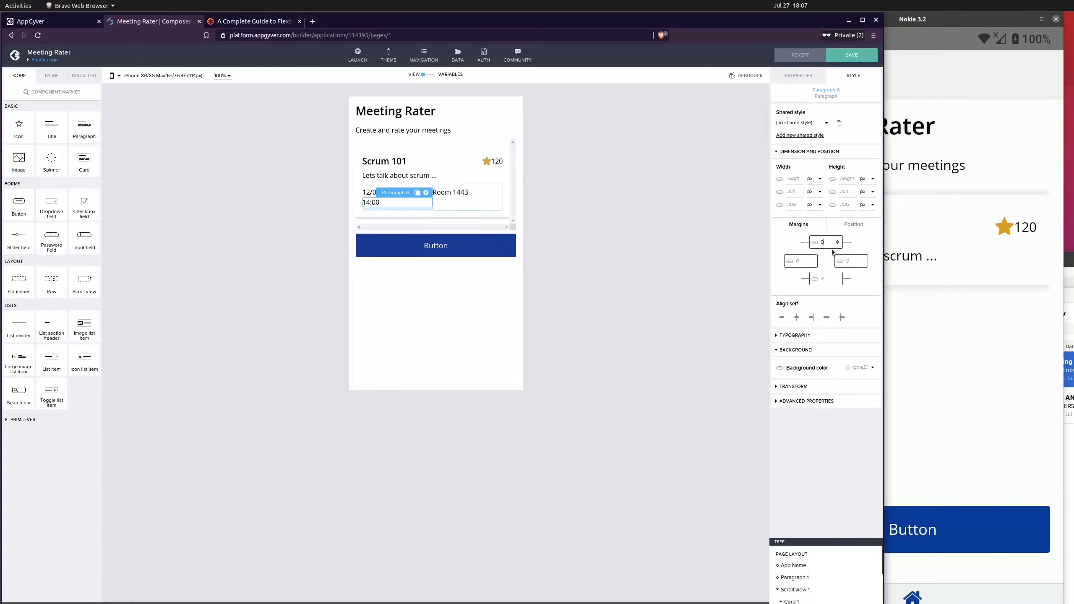
left_click(617, 236)
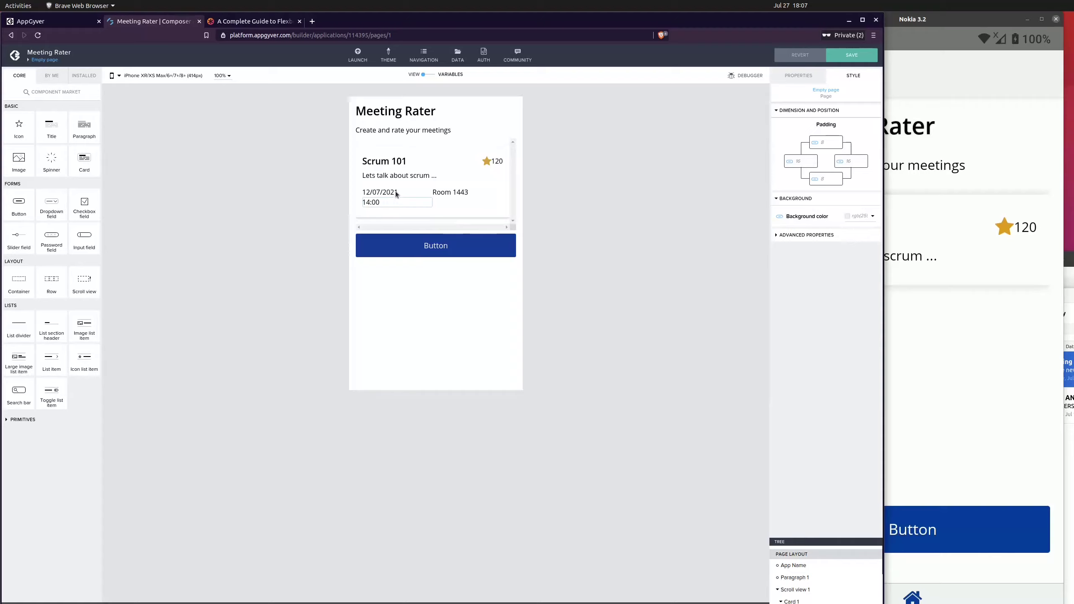
Align the room paragraph horizontally to the right and save the app
left_click(459, 193)
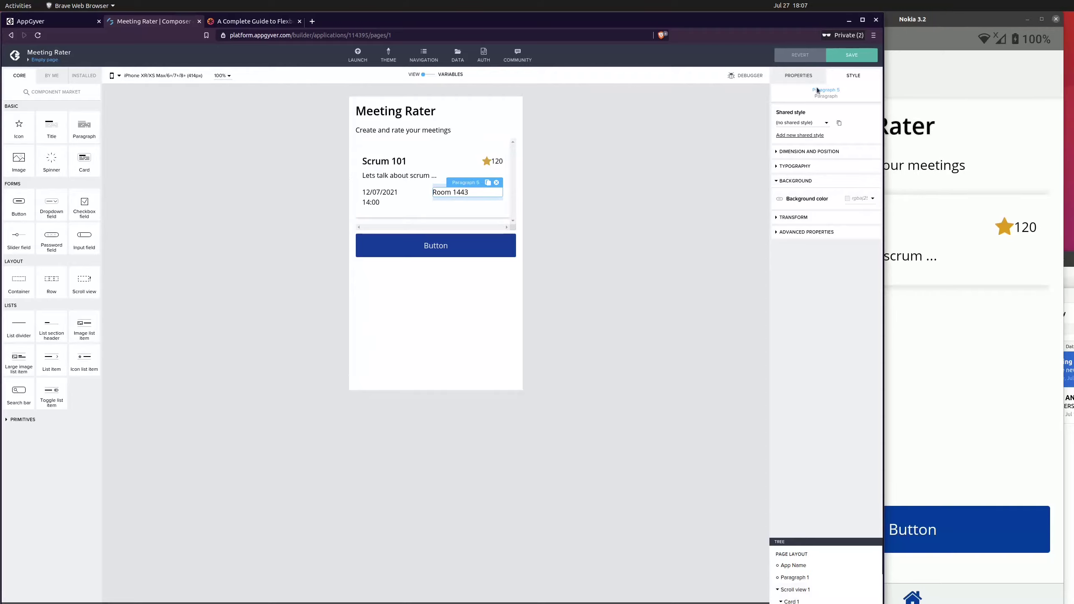
left_click(805, 152)
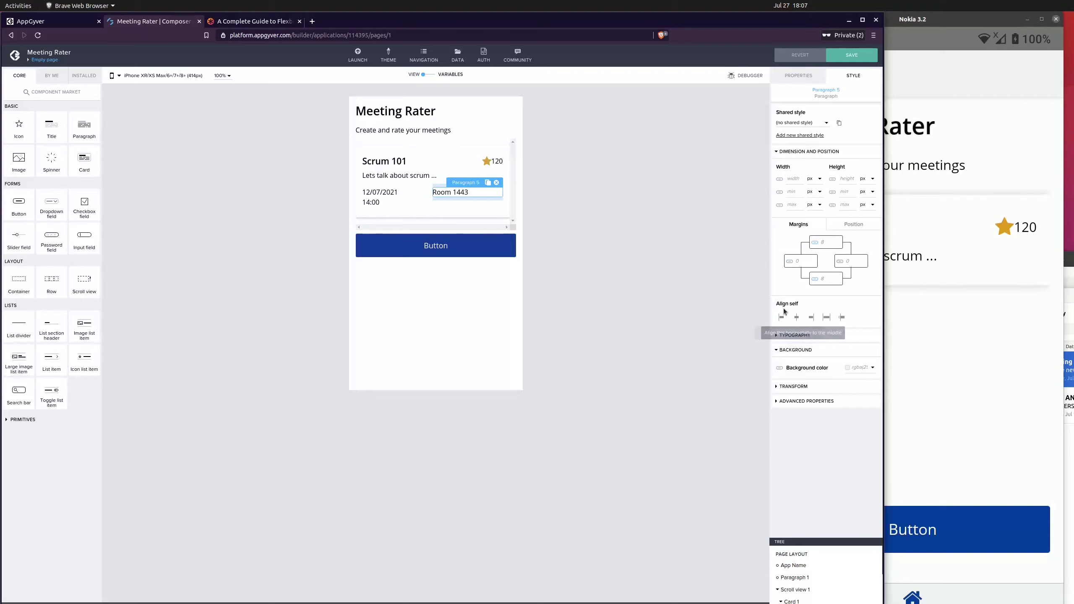
left_click(811, 318)
left_click(621, 187)
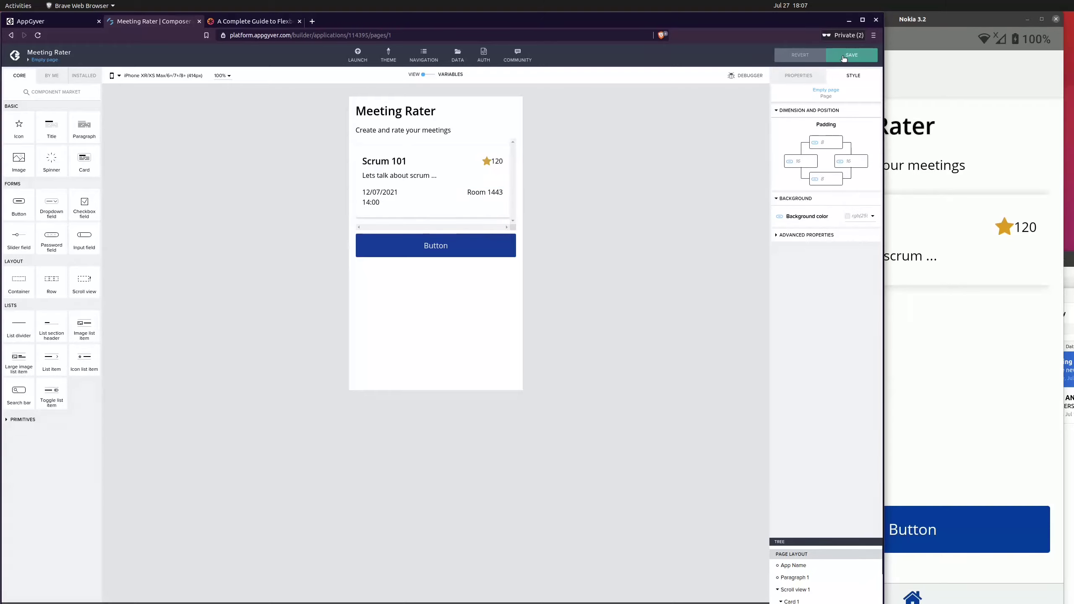
left_click(844, 59)
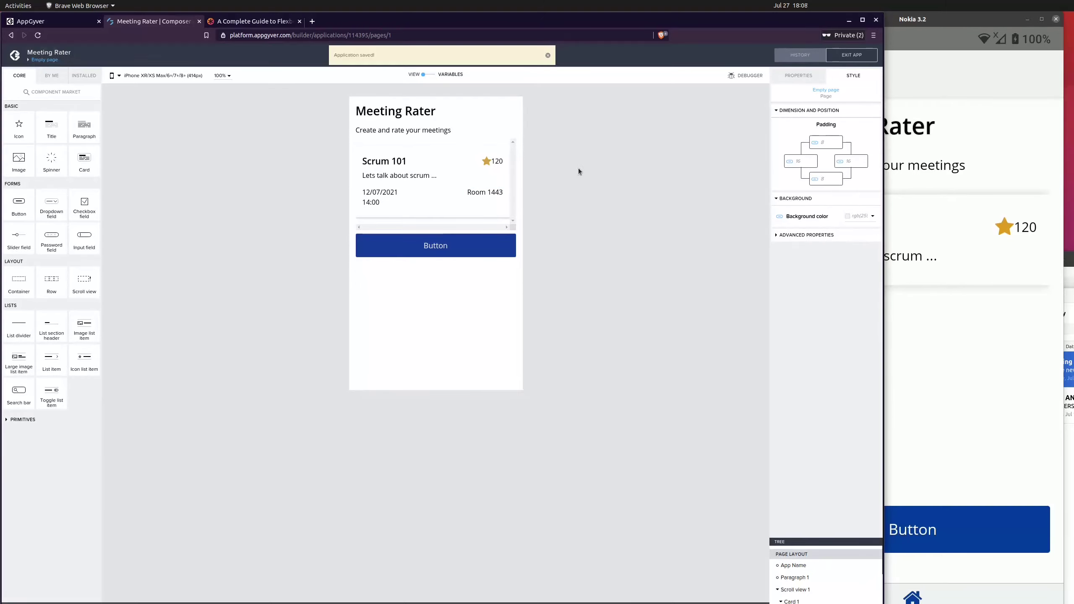
Add a left margin to the rating number paragraph to space it from the star, then save
left_click(496, 164)
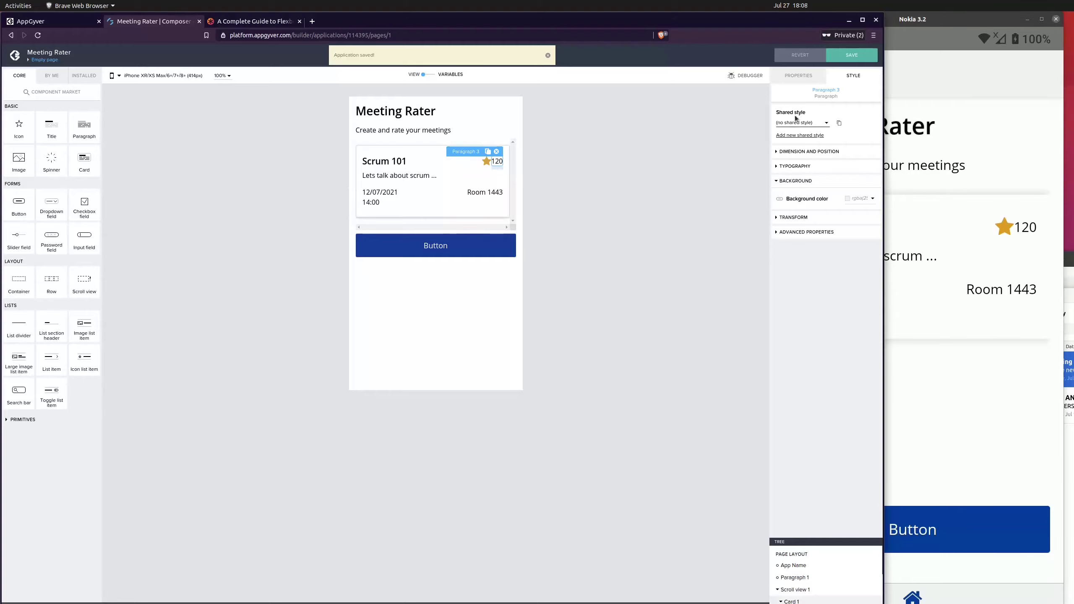
left_click(803, 151)
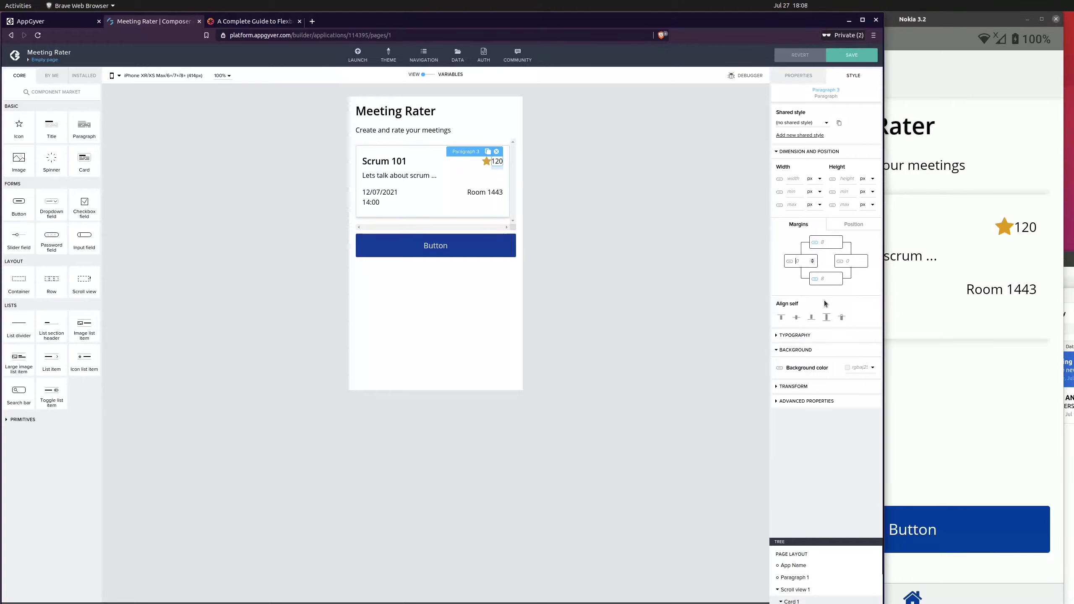
type("0")
left_click(604, 247)
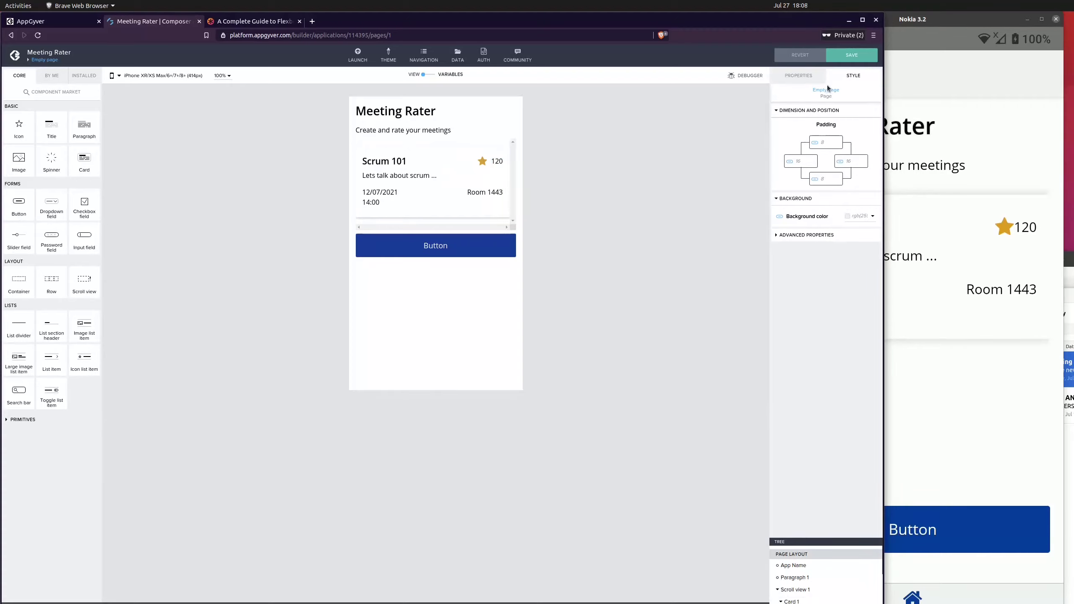
left_click(851, 55)
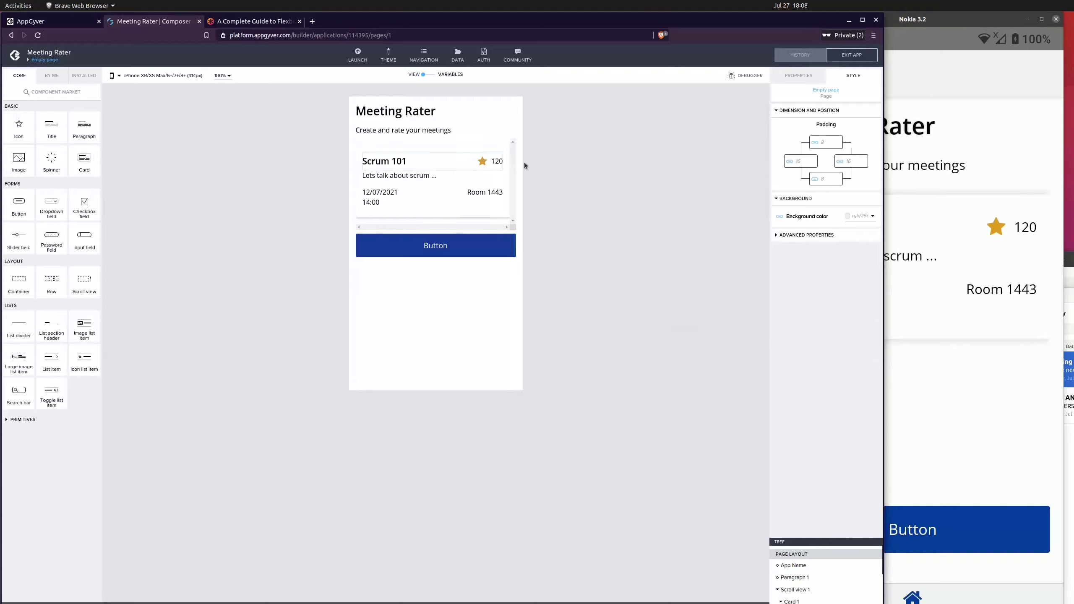
Change the button's label to Create
left_click(457, 249)
left_click(798, 77)
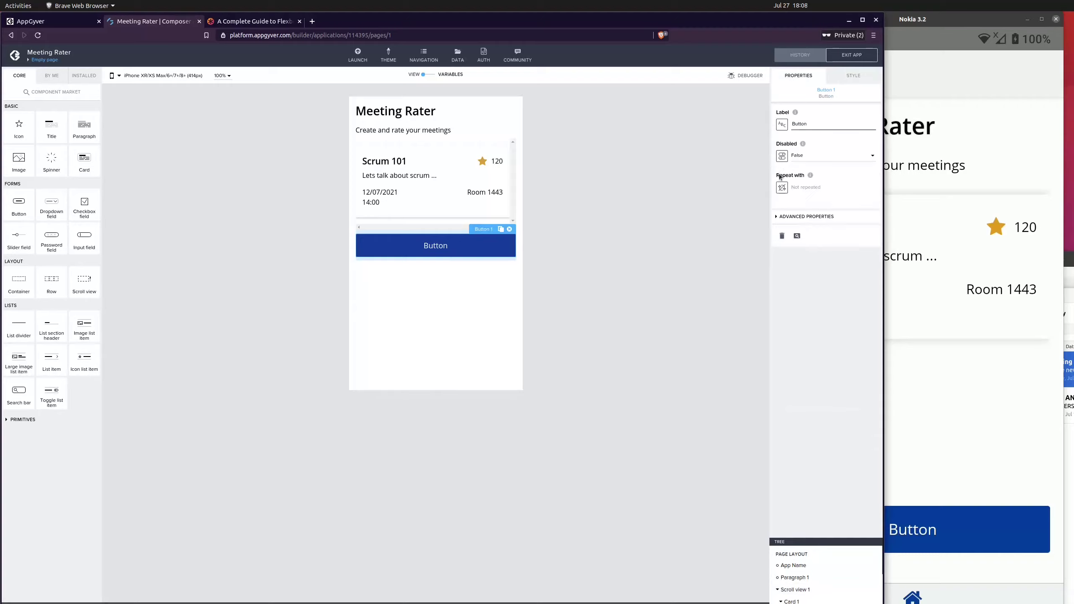
double_click(815, 125)
type("Create ne")
key("BackSpace")
key("BackSpace")
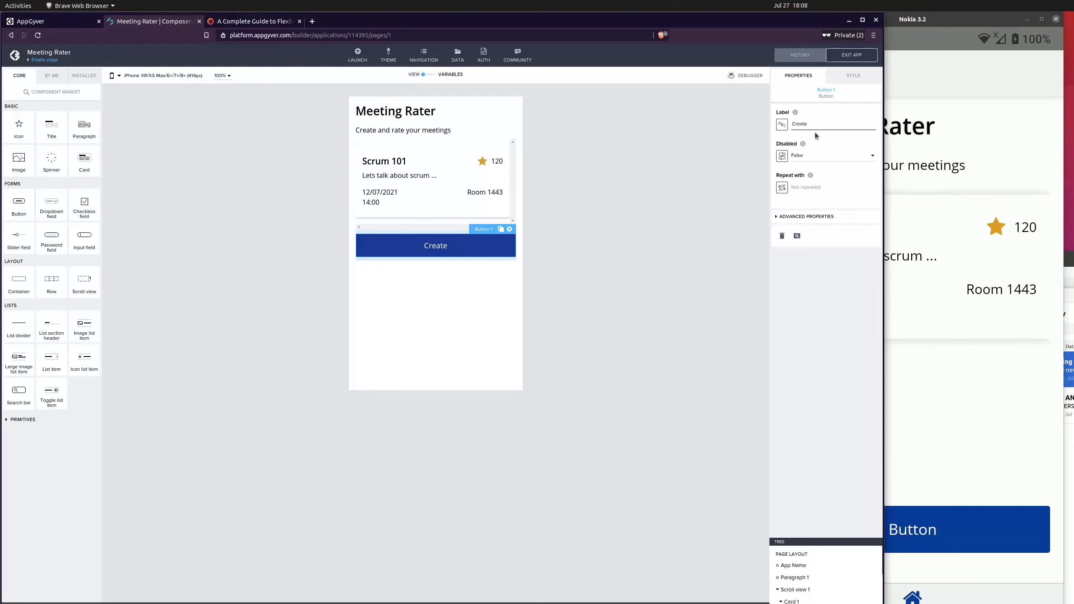